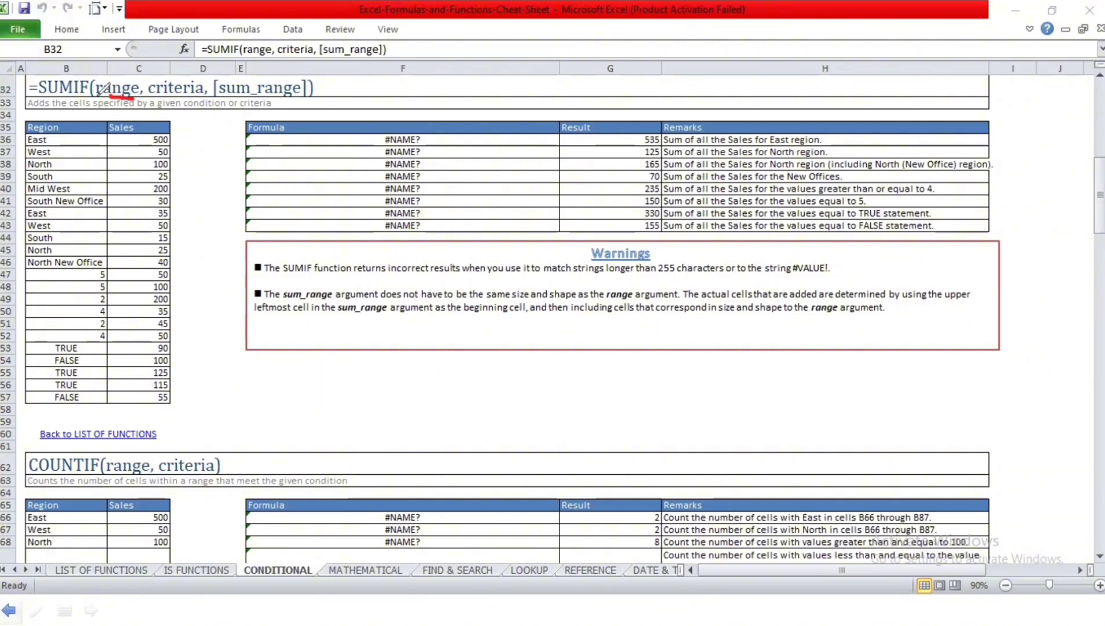
# Circle IF, range and criteria in the SUMIF syntax heading, tick criteria and sum_range in red ink, and clear the marks
pyautogui.moveTo(102, 91)
pyautogui.mouseDown()
pyautogui.moveTo(144, 94)
pyautogui.moveTo(148, 71)
pyautogui.moveTo(105, 77)
pyautogui.moveTo(102, 91)
pyautogui.mouseUp()
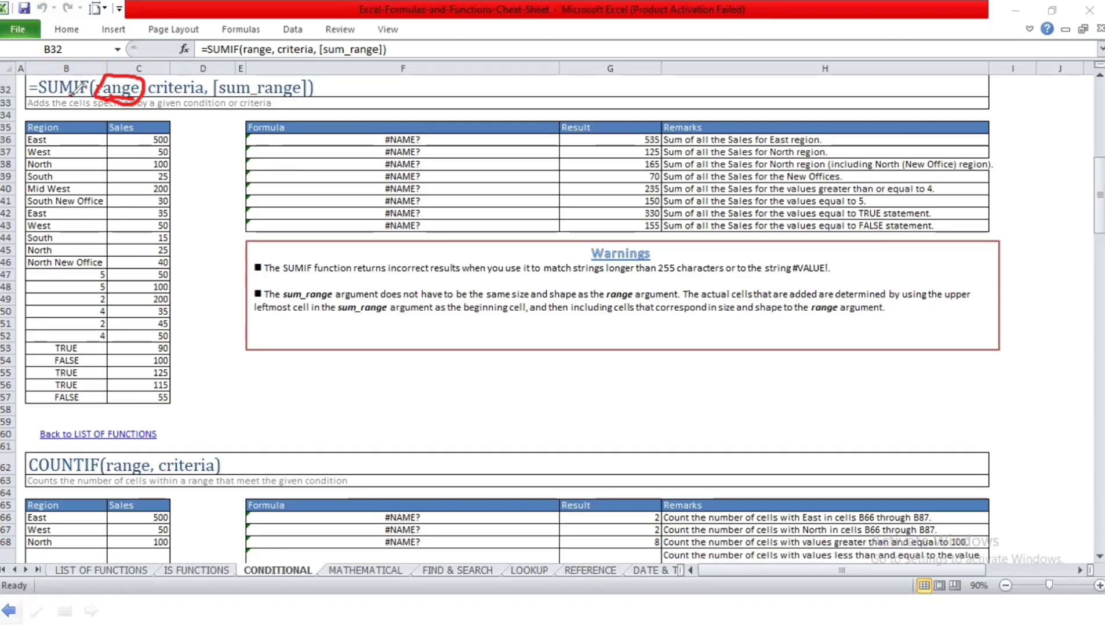
pyautogui.moveTo(74, 91)
pyautogui.mouseDown()
pyautogui.moveTo(96, 100)
pyautogui.moveTo(102, 75)
pyautogui.moveTo(68, 68)
pyautogui.moveTo(90, 94)
pyautogui.mouseUp()
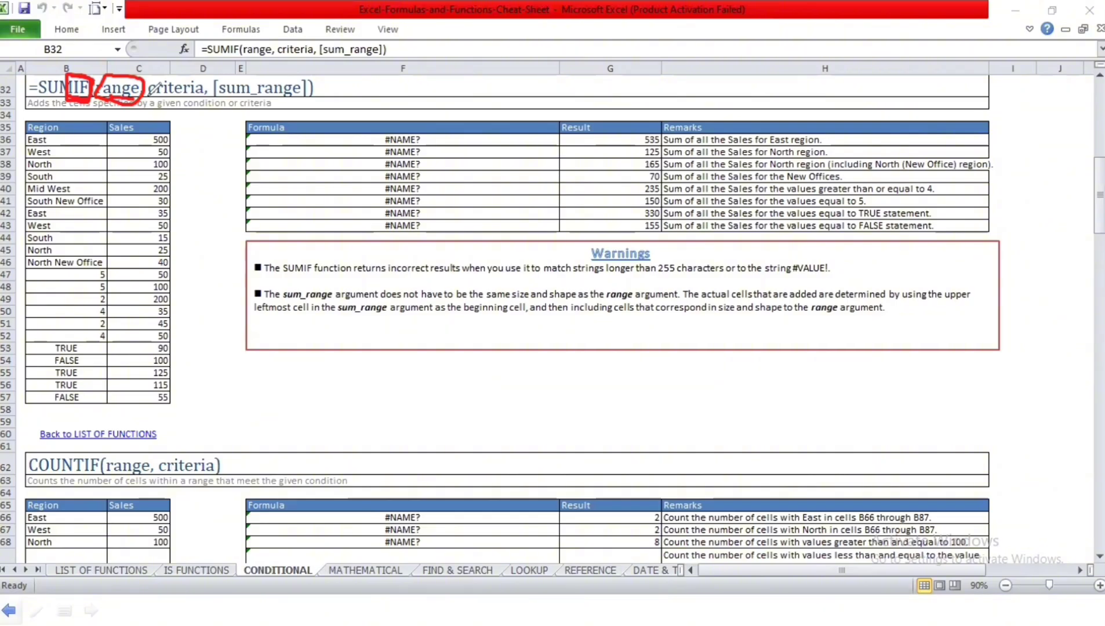
pyautogui.moveTo(148, 99); pyautogui.dragTo(216, 88)
pyautogui.moveTo(154, 87); pyautogui.dragTo(261, 61)
pyautogui.moveTo(154, 78)
pyautogui.mouseDown()
pyautogui.moveTo(203, 94)
pyautogui.moveTo(146, 99)
pyautogui.moveTo(186, 77)
pyautogui.moveTo(204, 94)
pyautogui.mouseUp()
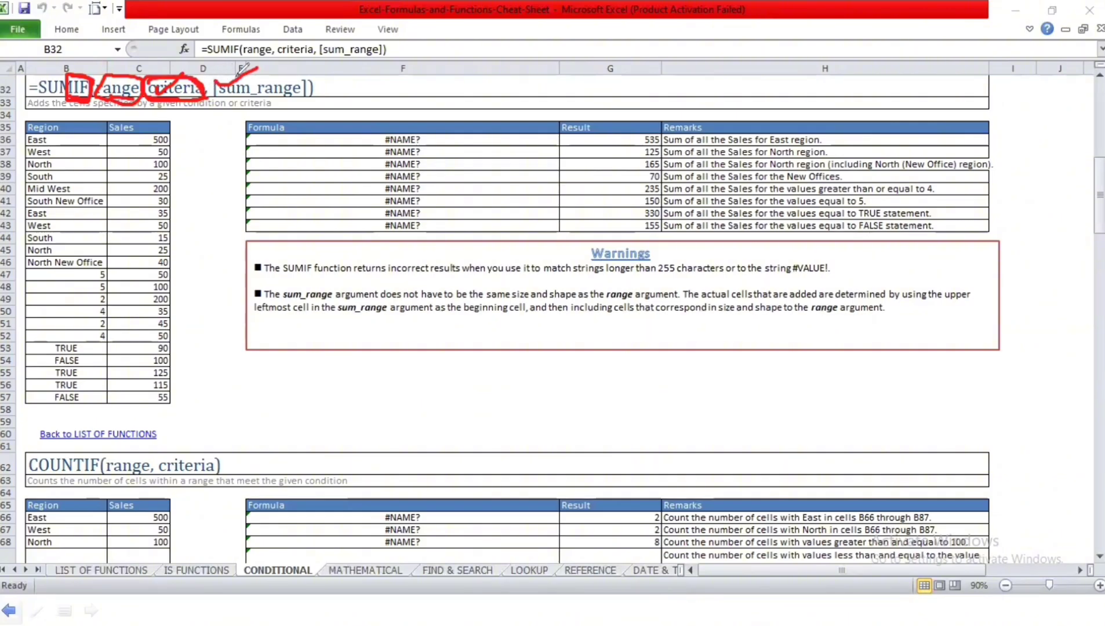
pyautogui.moveTo(238, 79); pyautogui.dragTo(278, 60)
pyautogui.press('e')
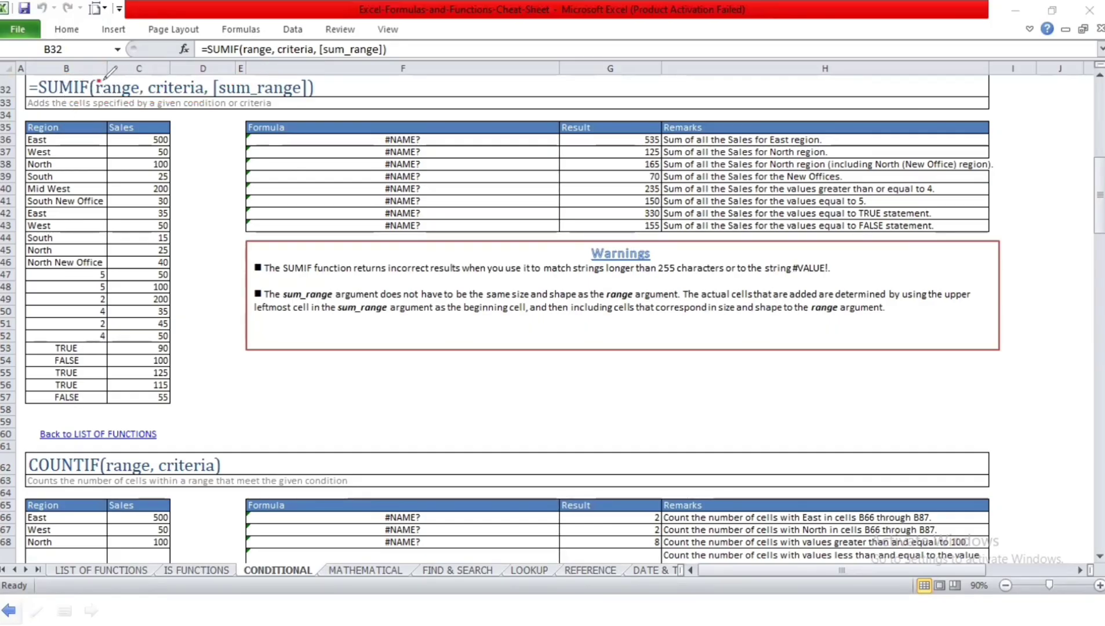
# Mark the three SUMIF arguments and underline key words of the description in red ink, clear the marks and leave annotation mode
pyautogui.moveTo(100, 81); pyautogui.dragTo(130, 80)
pyautogui.moveTo(152, 79); pyautogui.dragTo(310, 79)
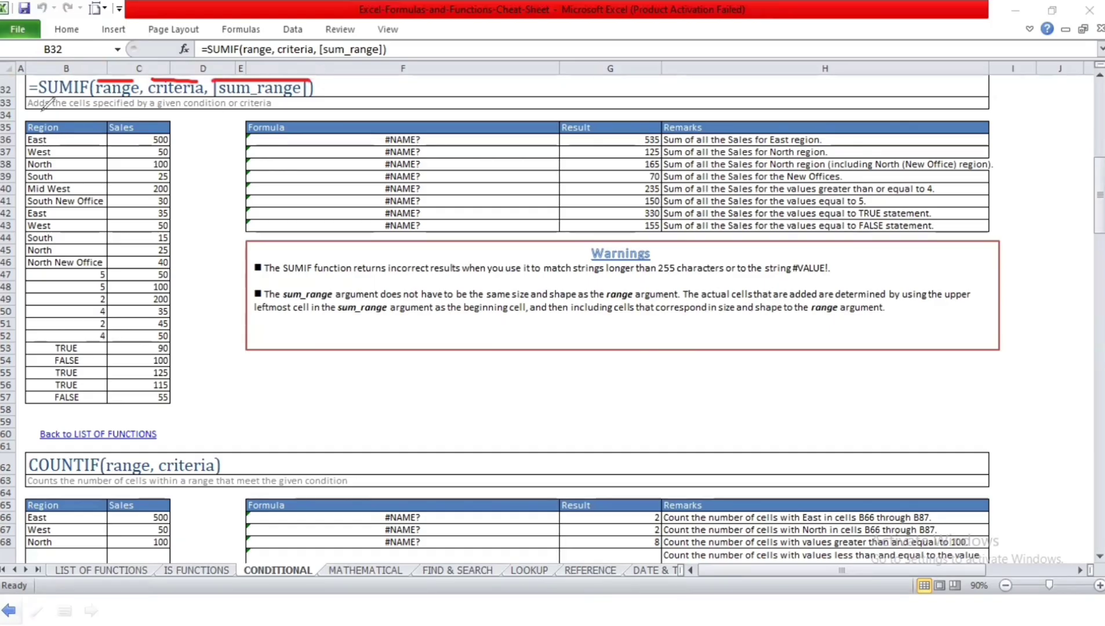
pyautogui.moveTo(53, 113); pyautogui.dragTo(268, 115)
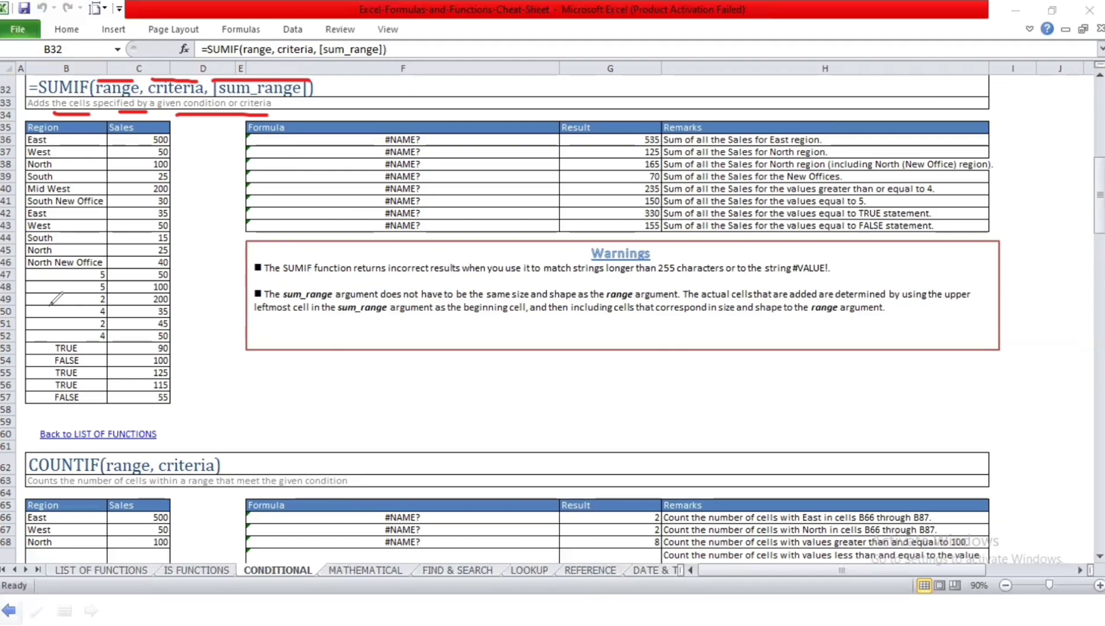
pyautogui.press('e')
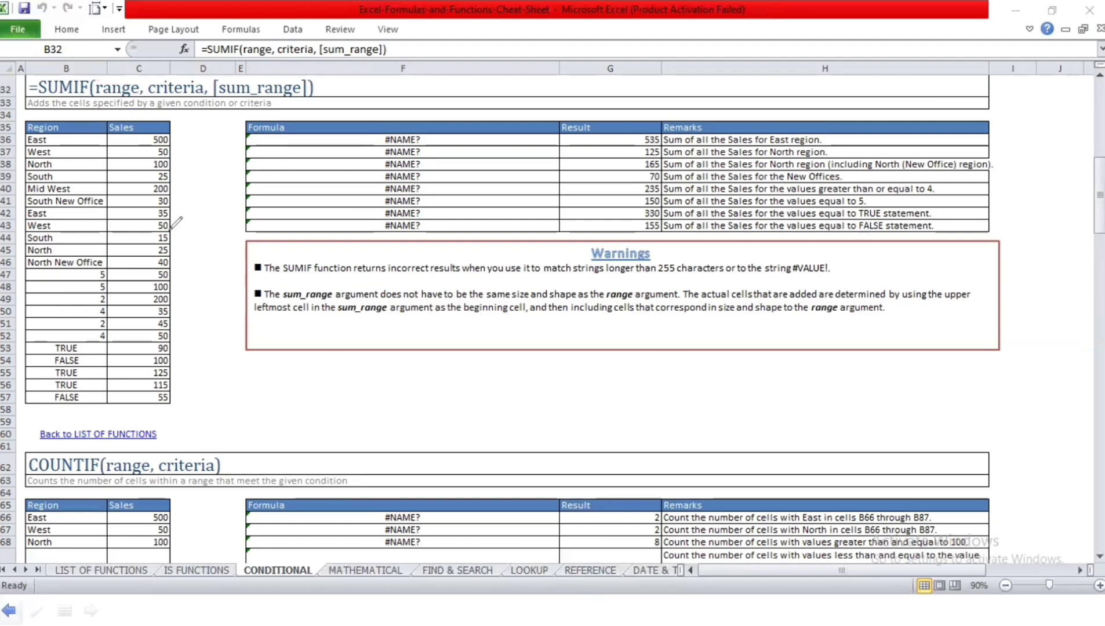
pyautogui.press('Escape')
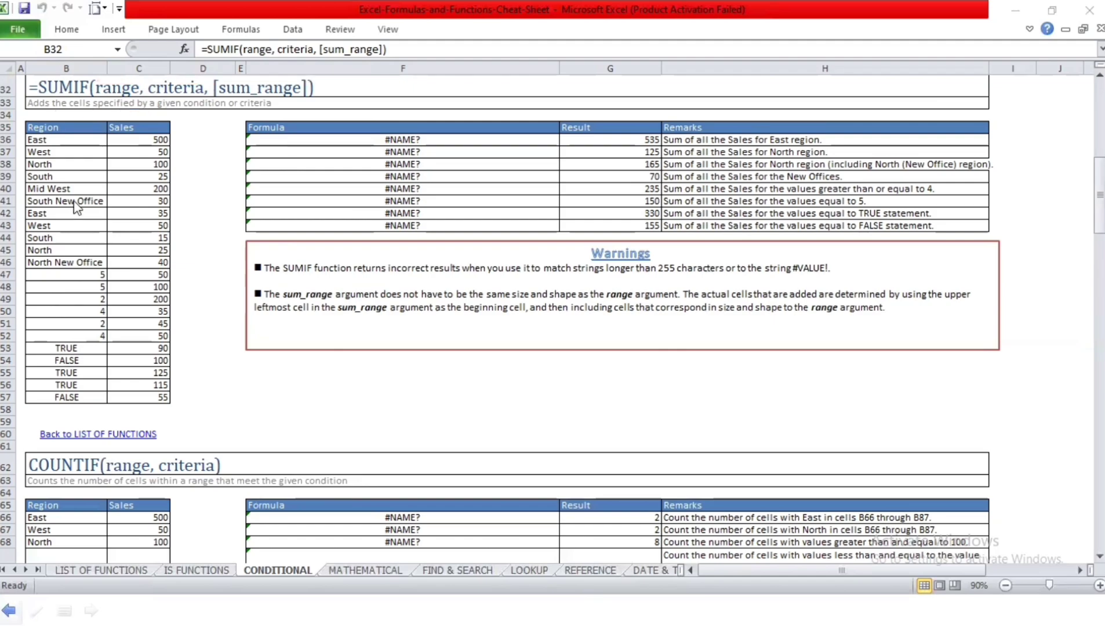
# Examine the Region and Sales columns of the SUMIF example data and the first cell of the Formula column
pyautogui.click(131, 139)
pyautogui.moveTo(67, 139); pyautogui.dragTo(69, 398)
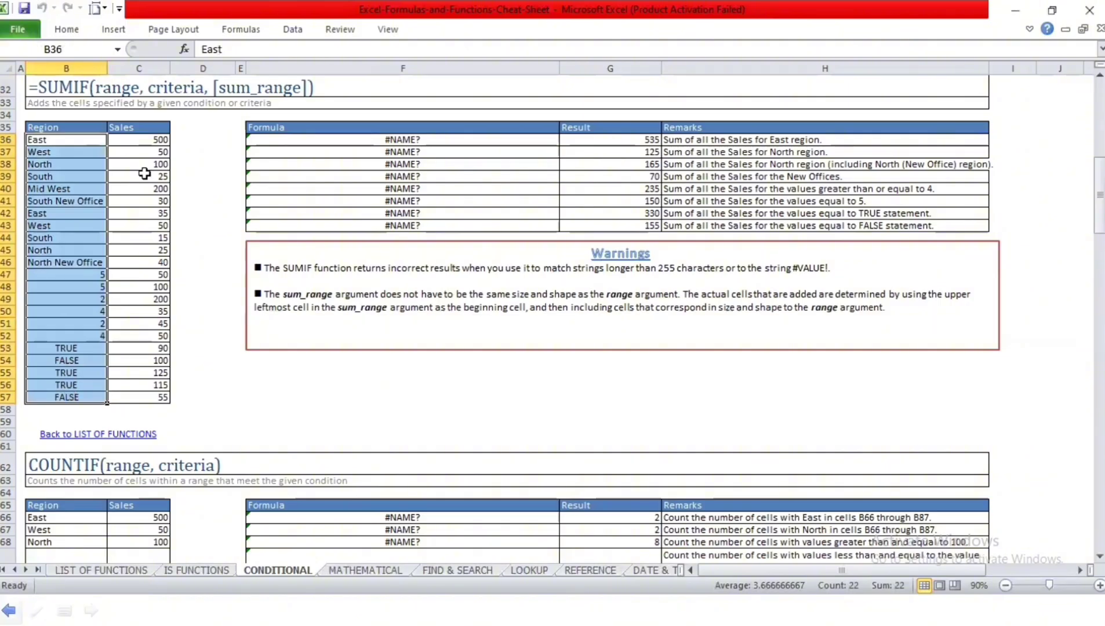
pyautogui.moveTo(141, 144); pyautogui.dragTo(133, 397)
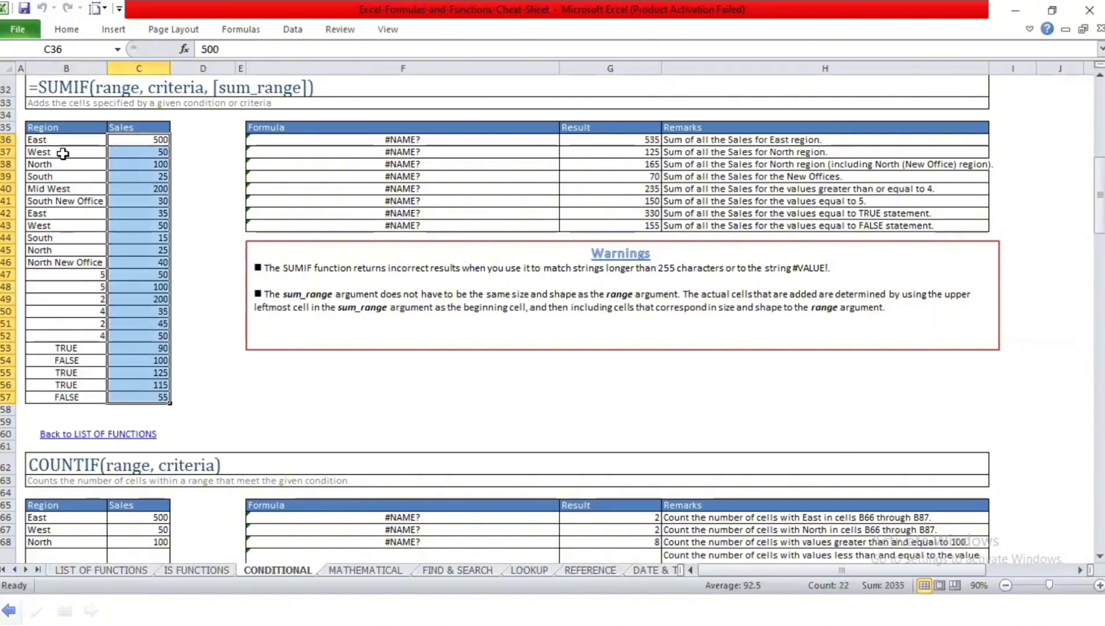
pyautogui.moveTo(63, 142); pyautogui.dragTo(66, 364)
pyautogui.moveTo(138, 139); pyautogui.dragTo(135, 366)
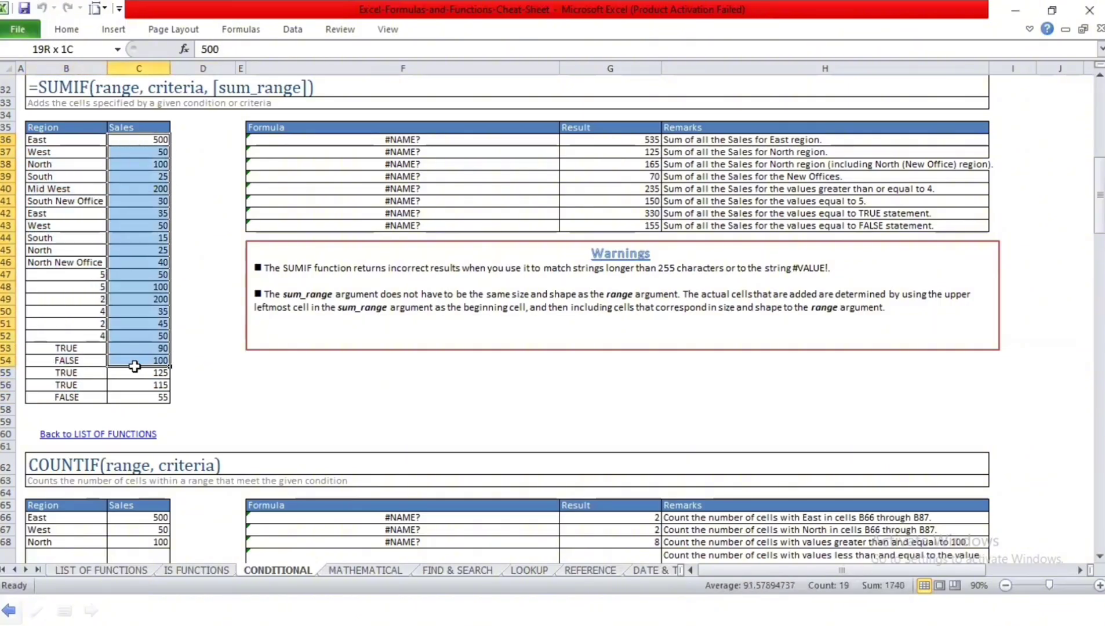
pyautogui.click(214, 174)
pyautogui.click(214, 139)
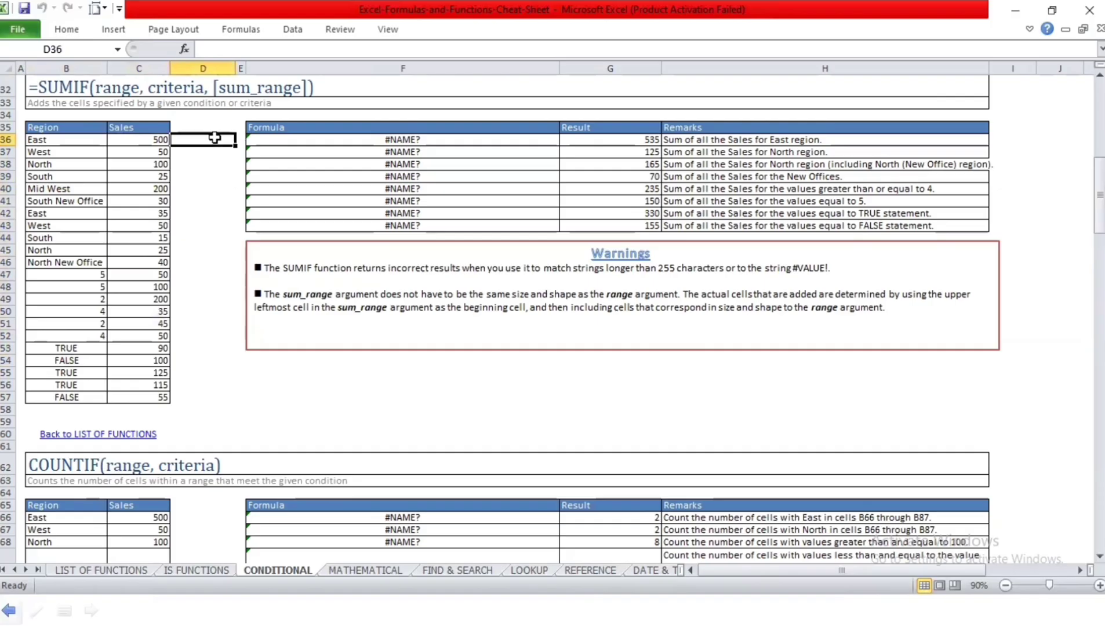
pyautogui.click(306, 140)
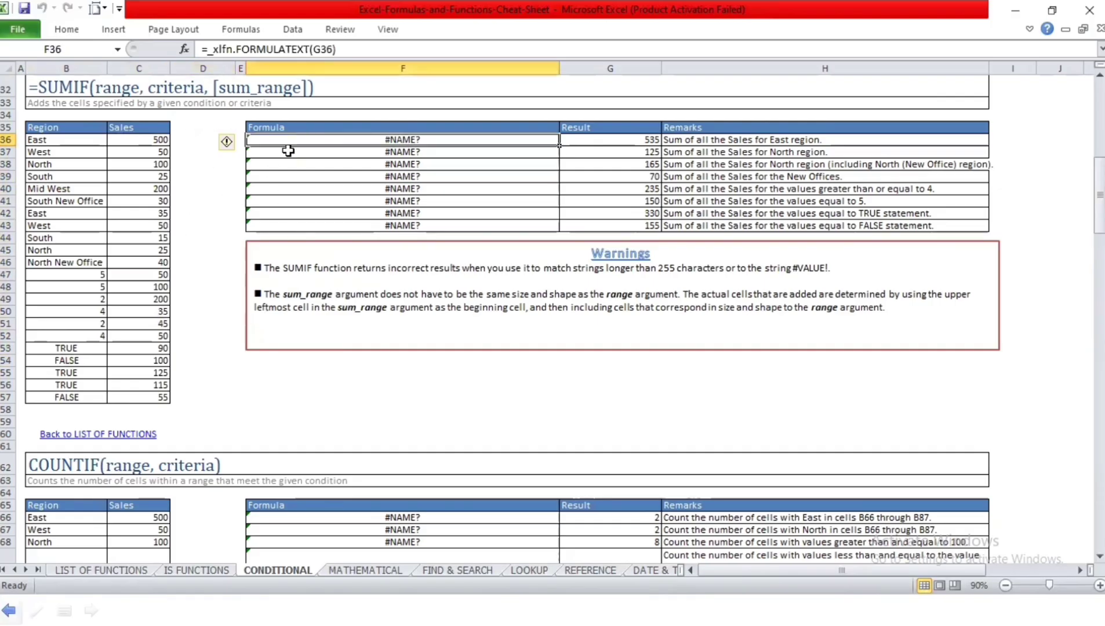
pyautogui.click(217, 165)
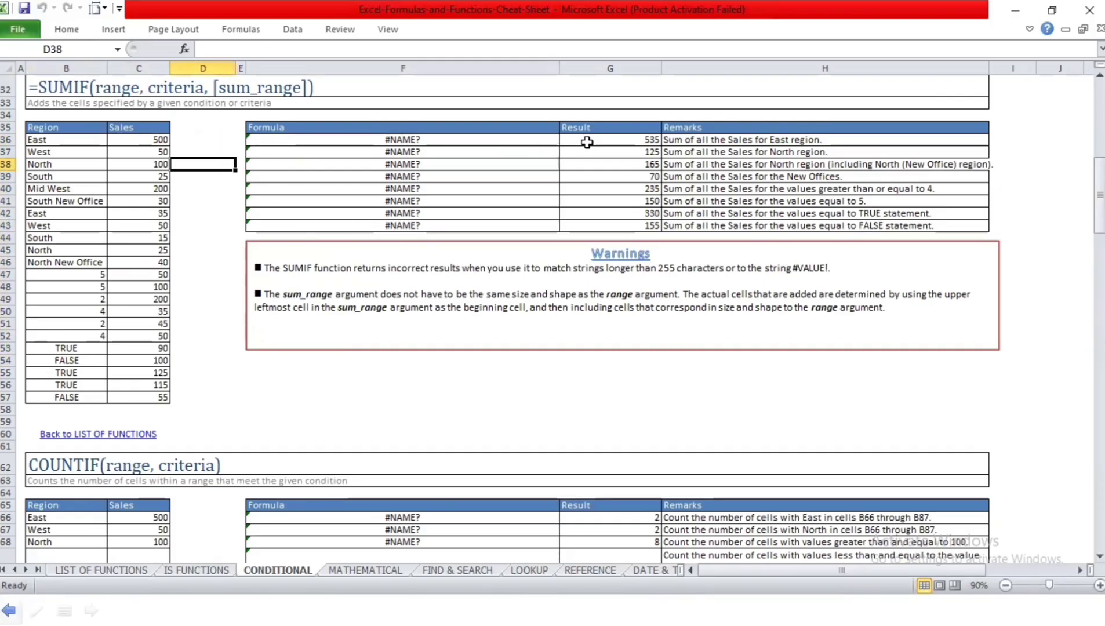
# Enter the formula =SUMIF(B35:C57,F55,C35:C57) in cell F56
pyautogui.click(322, 387)
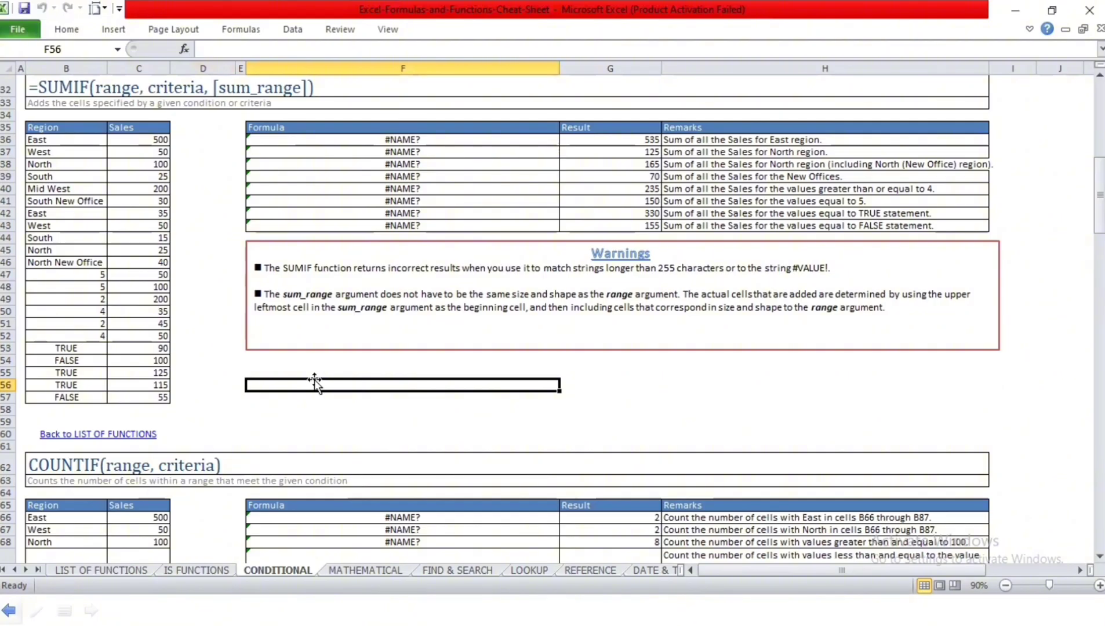
pyautogui.write('=SUMIF')
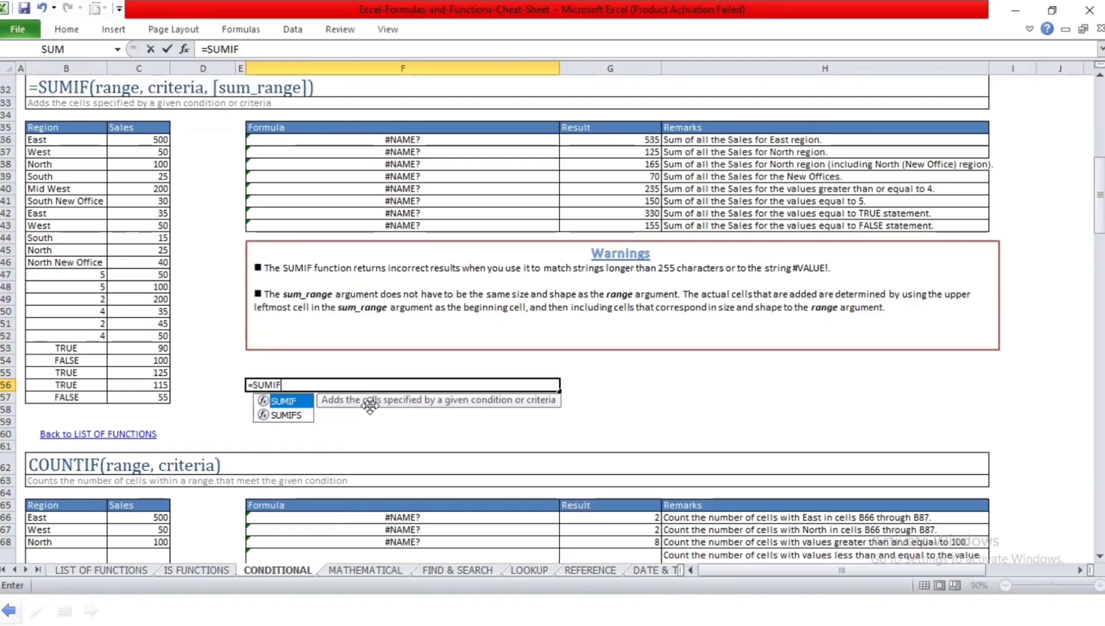
pyautogui.click(522, 390)
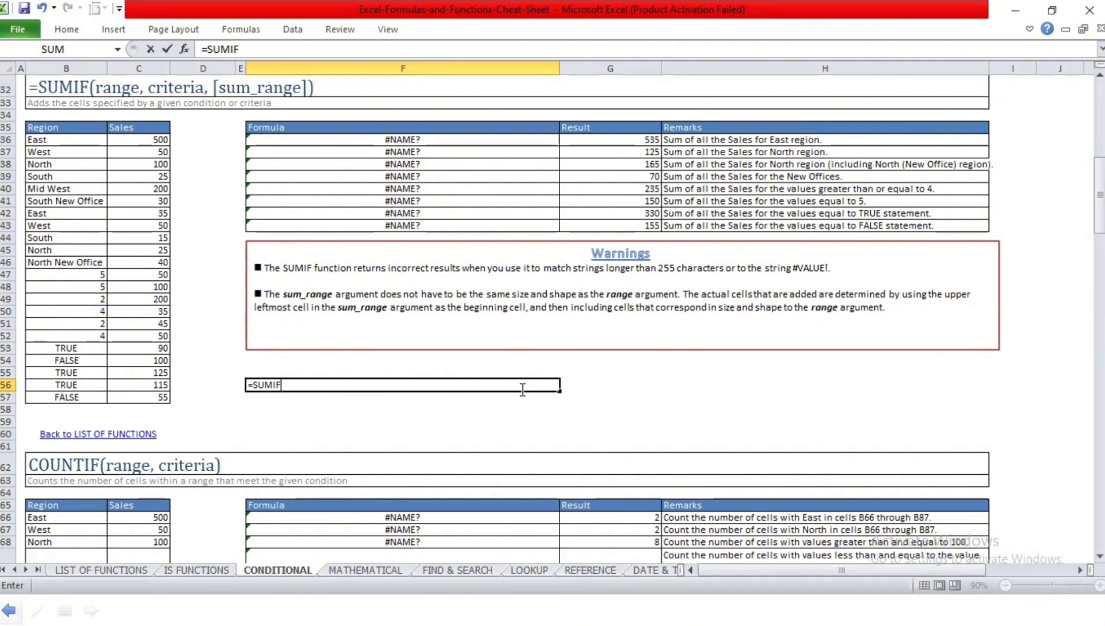
pyautogui.write('(')
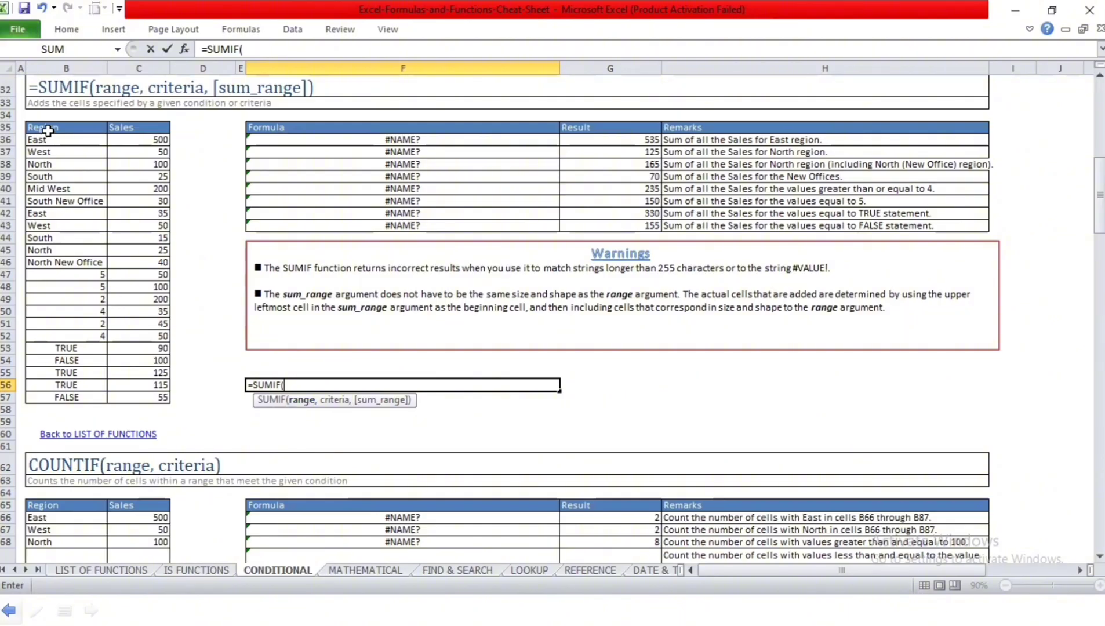
pyautogui.moveTo(48, 131); pyautogui.dragTo(173, 384)
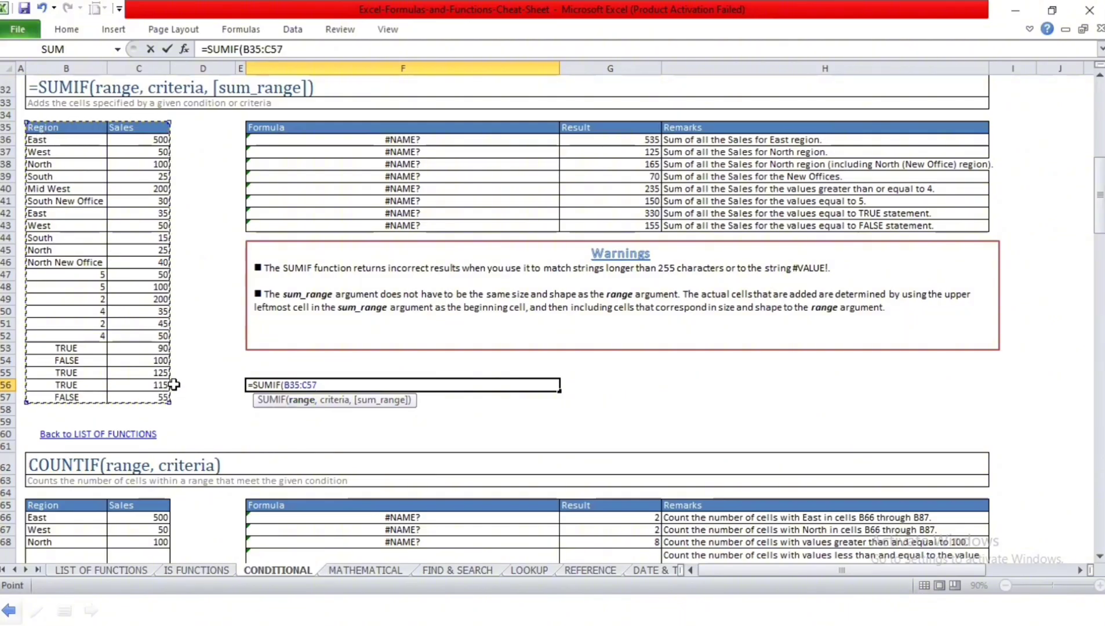
pyautogui.write(',')
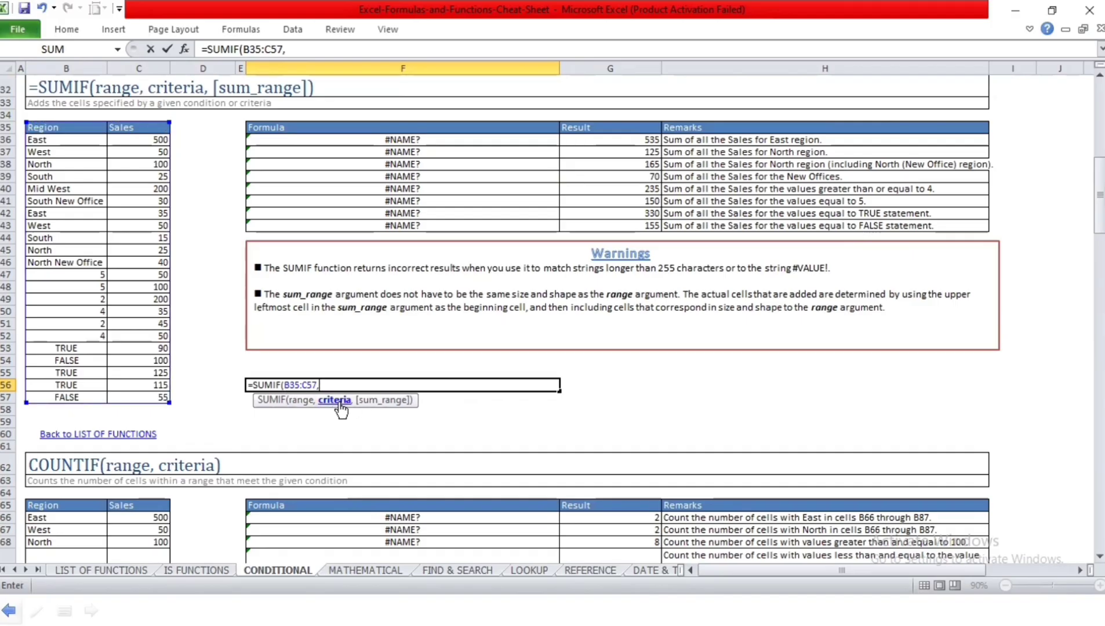
pyautogui.click(259, 367)
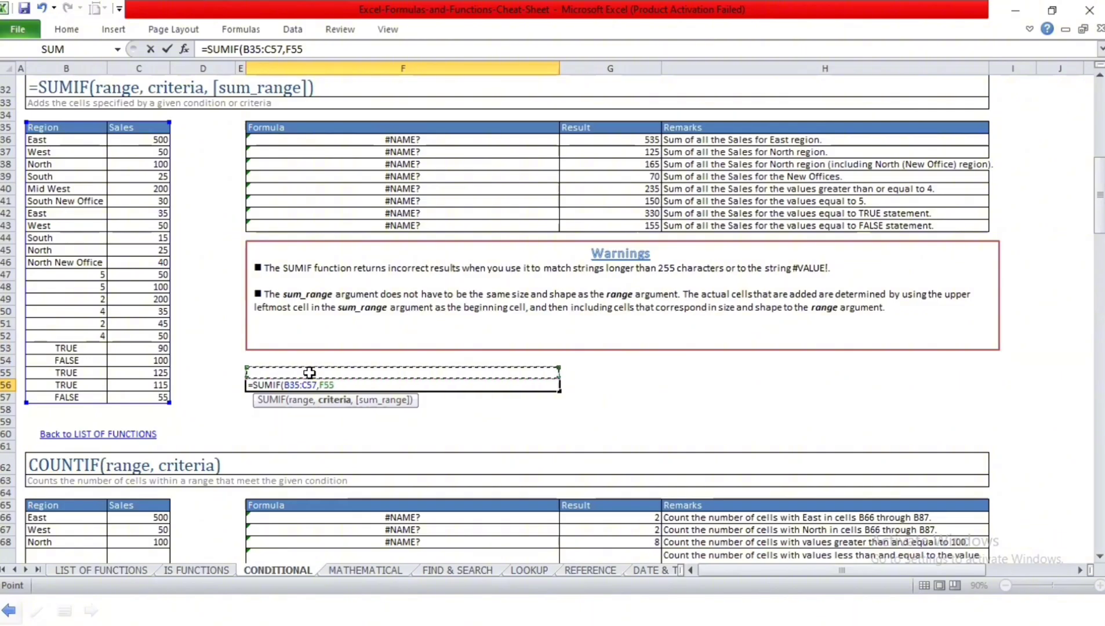
pyautogui.write(',')
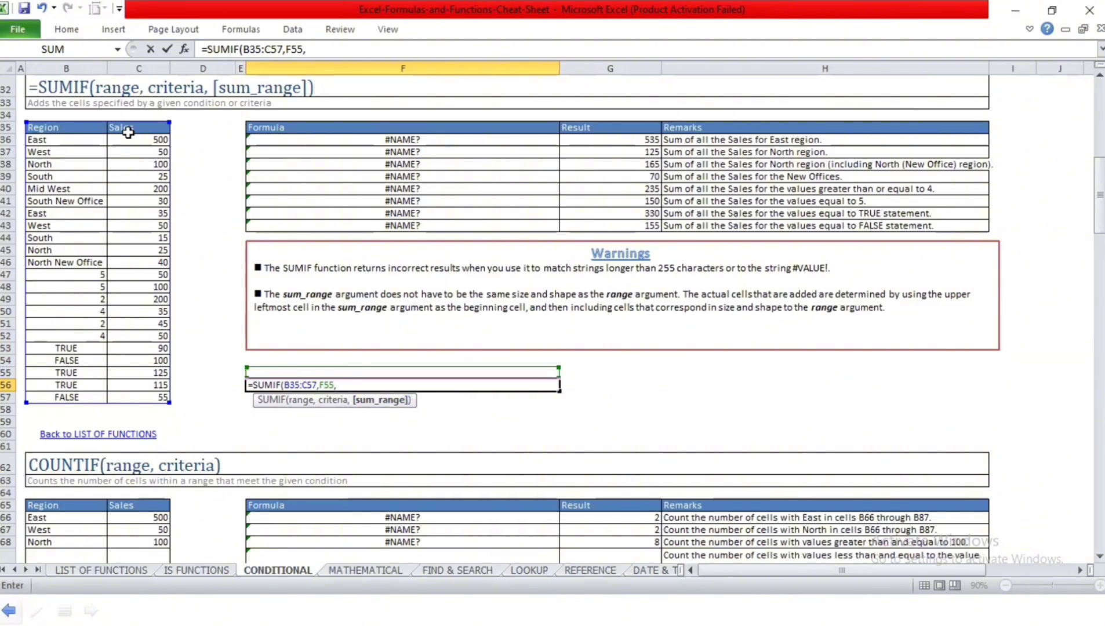
pyautogui.moveTo(127, 128); pyautogui.dragTo(146, 399)
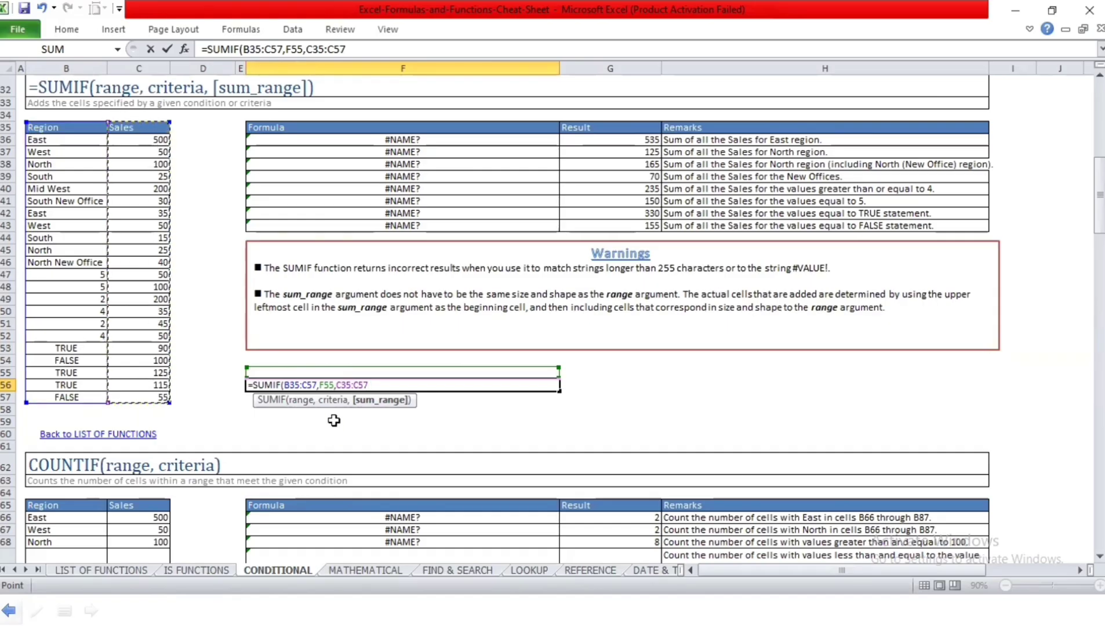
pyautogui.write(')')
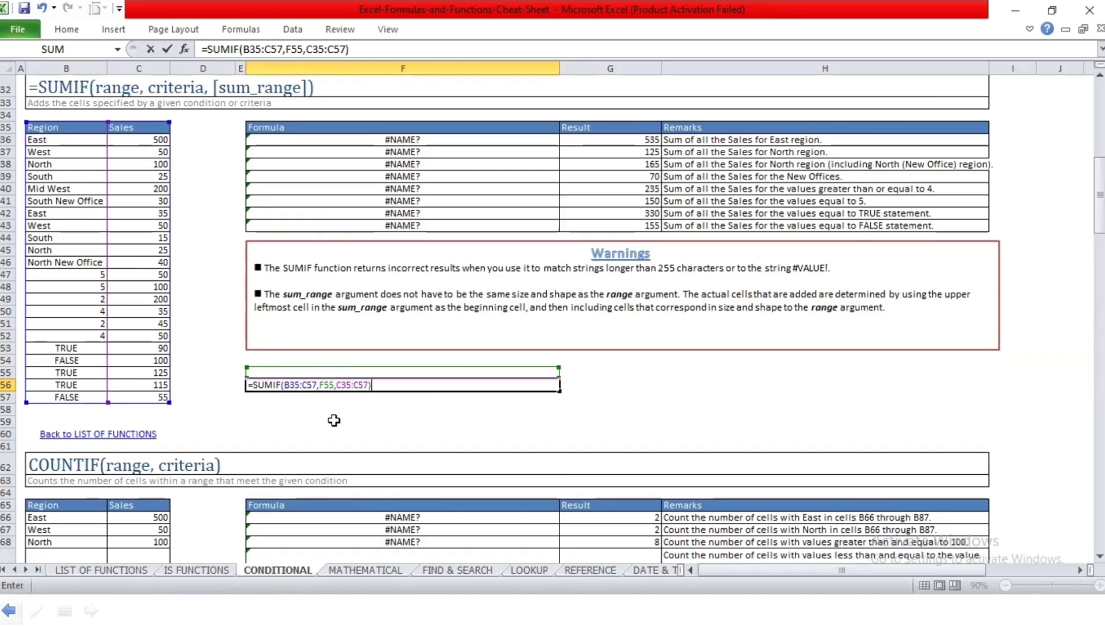
pyautogui.press('Return')
pyautogui.click(262, 383)
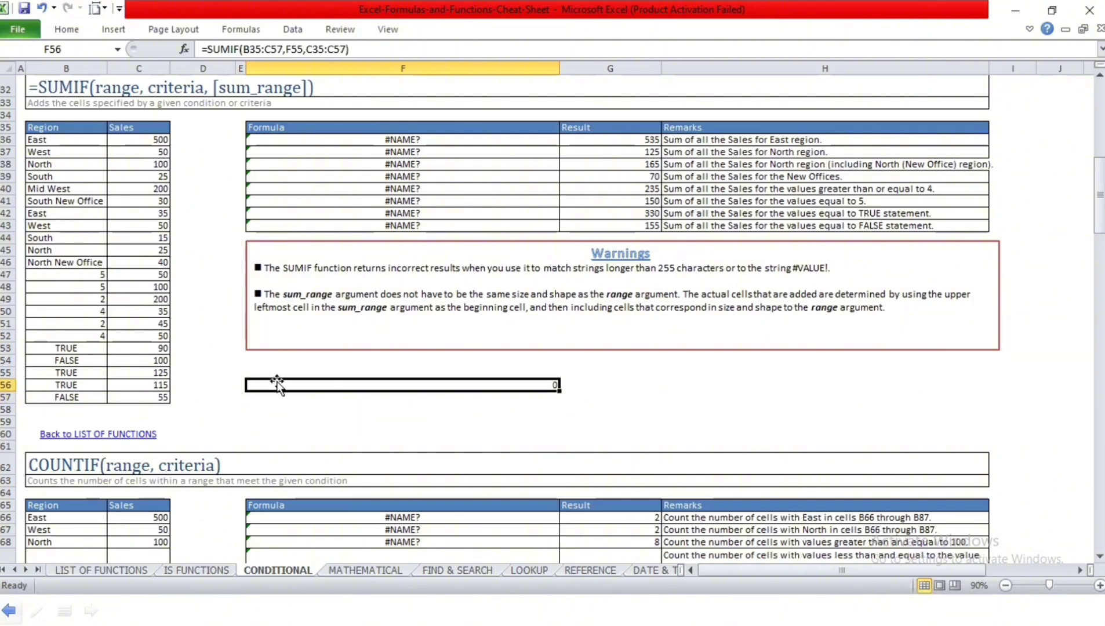
# Enter East in cell F55 as the criterion for the SUMIF formula
pyautogui.click(276, 371)
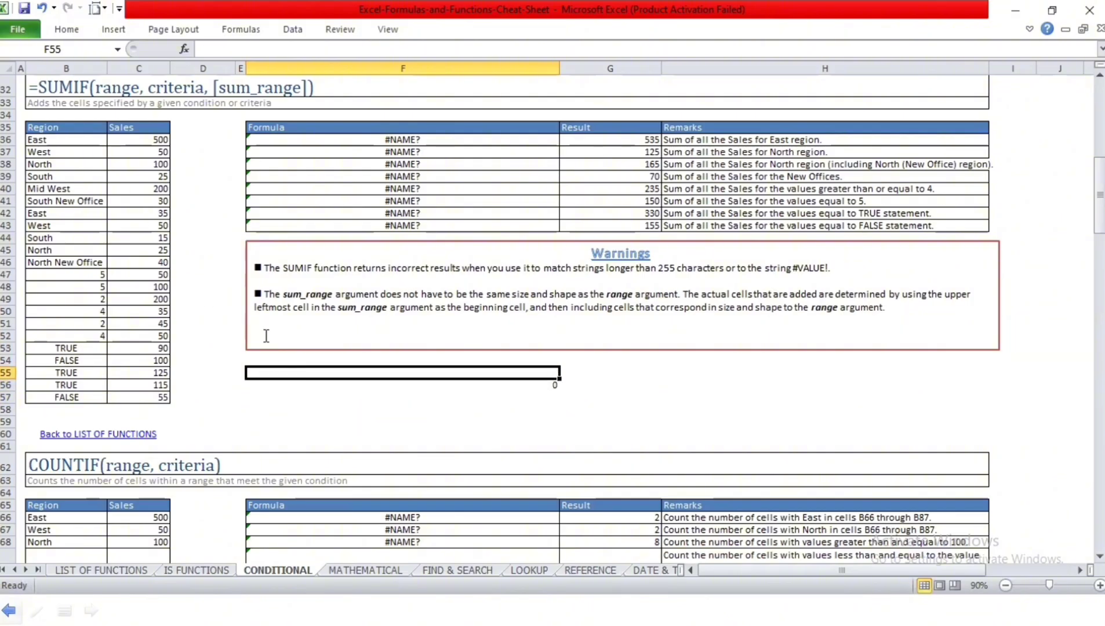
pyautogui.write('East')
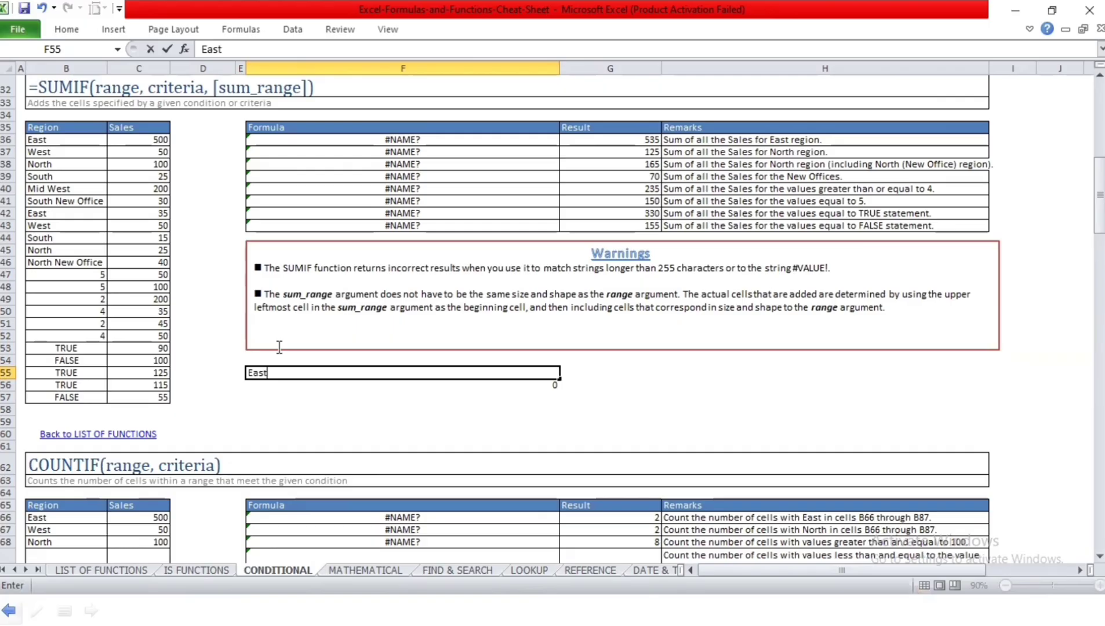
pyautogui.press('Return')
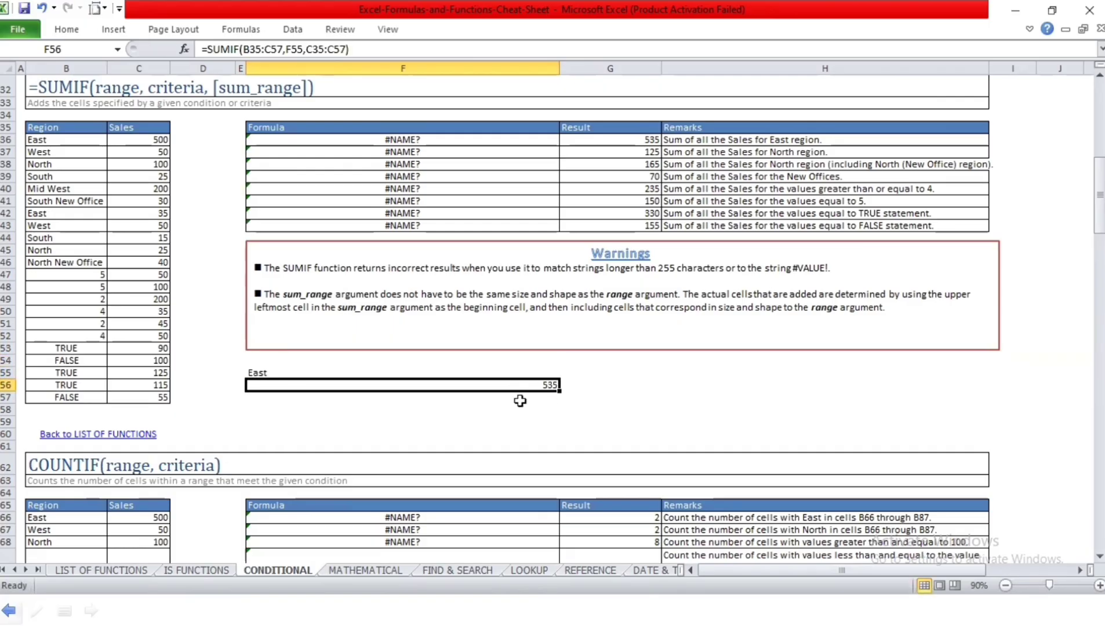
# Compare the combined Sales values of the two East rows, C36 and C42, with the SUMIF result in F56
pyautogui.moveTo(81, 140); pyautogui.dragTo(116, 140)
pyautogui.click(125, 139)
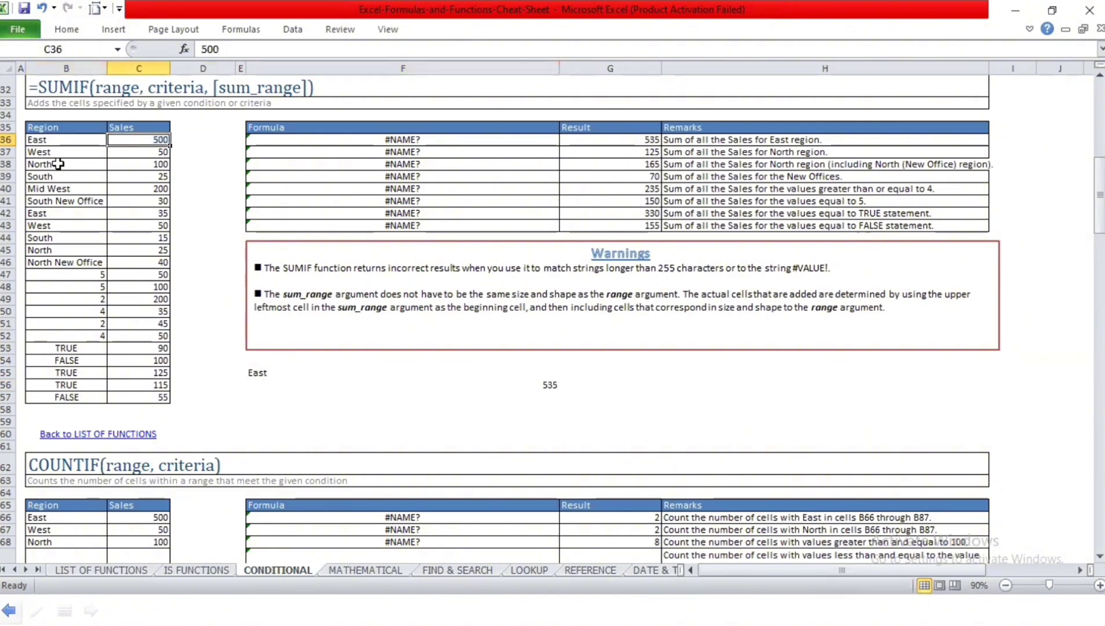
pyautogui.keyDown('ctrl'); pyautogui.click(132, 213); pyautogui.keyUp('ctrl')
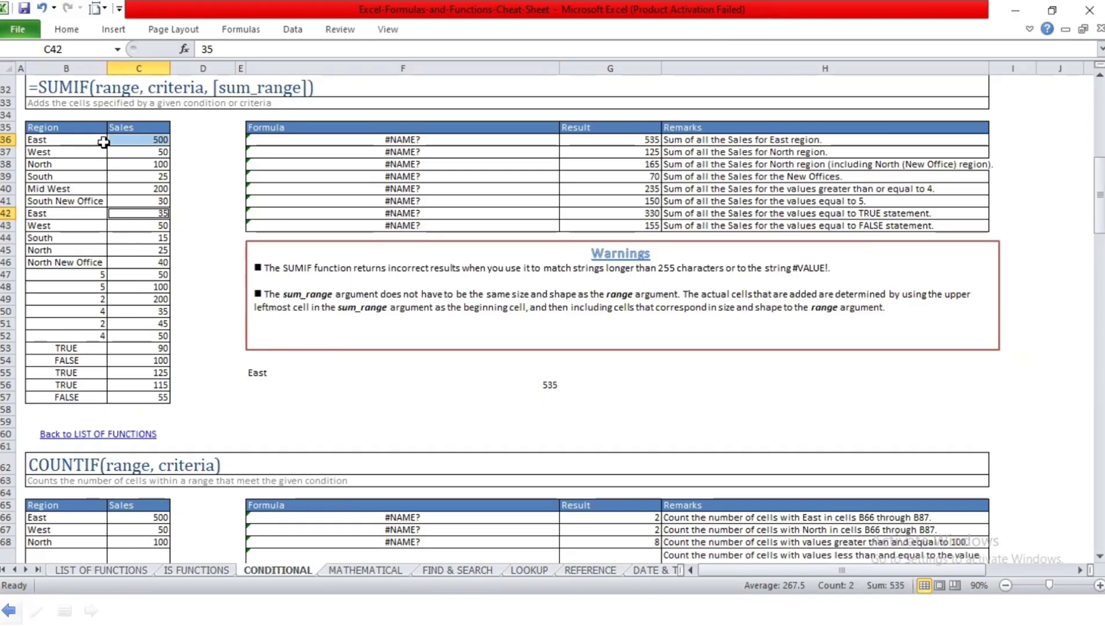
pyautogui.click(513, 385)
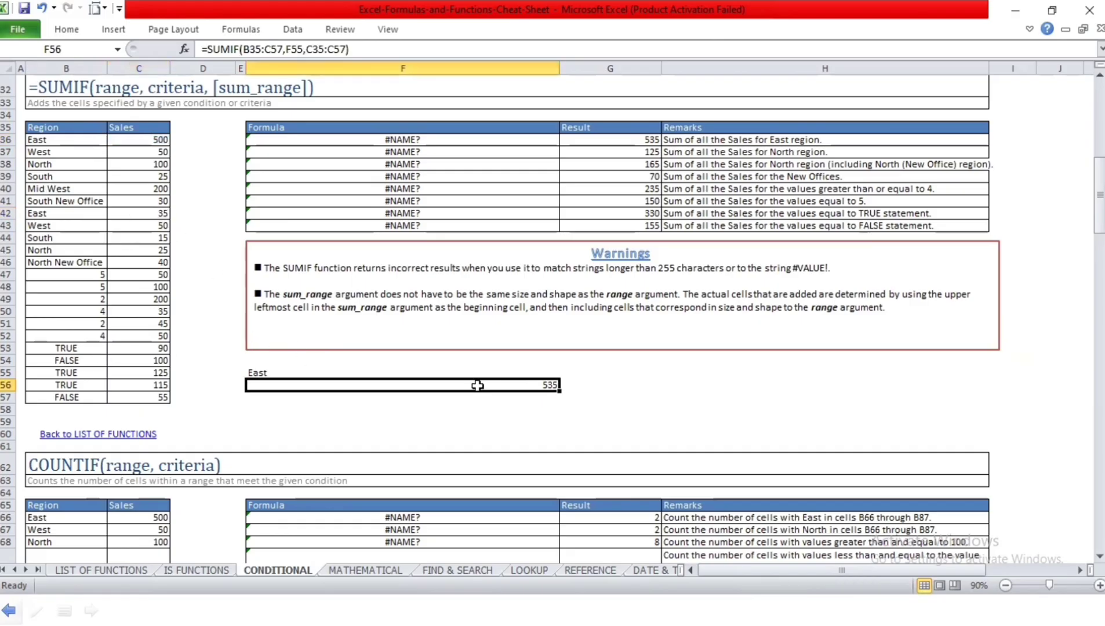
pyautogui.click(39, 142)
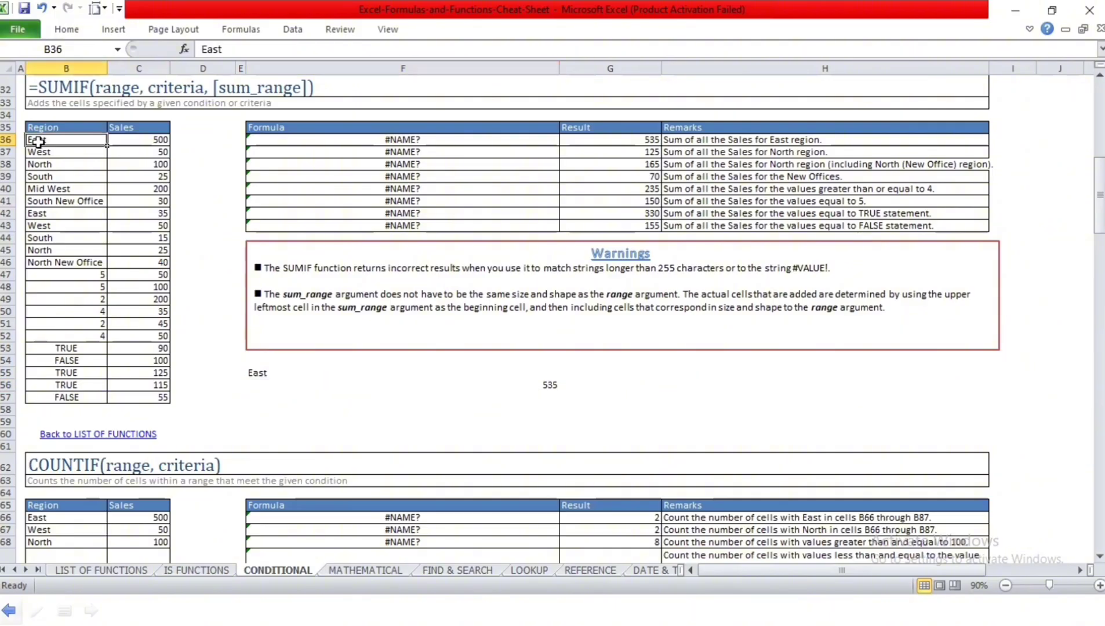
pyautogui.click(417, 383)
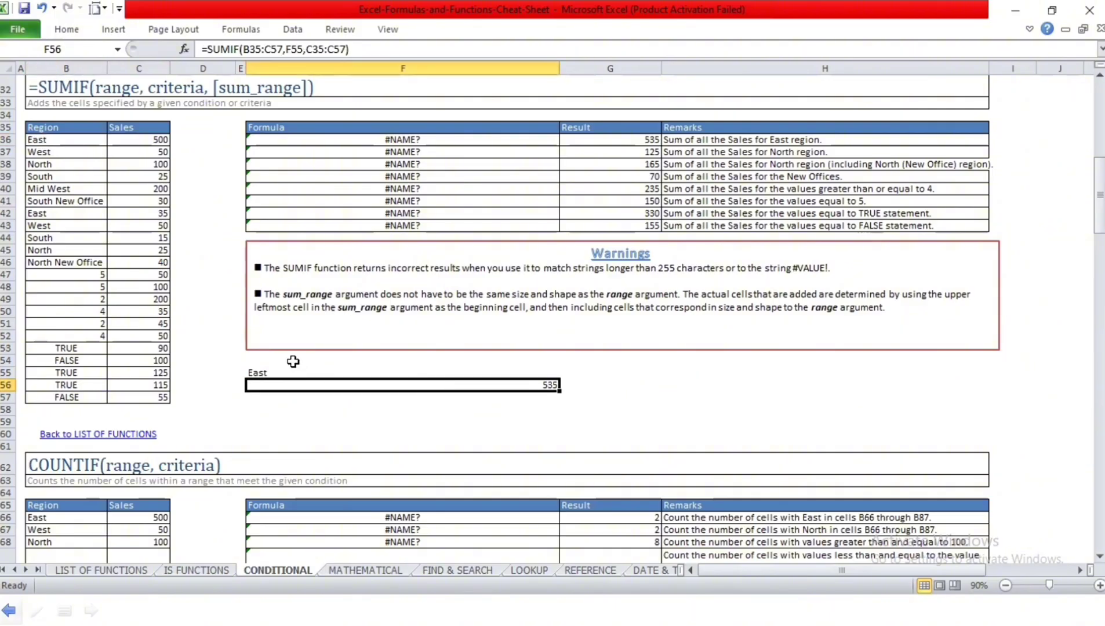
# Clear the criterion and the SUMIF formula from cells F55:F56
pyautogui.moveTo(316, 374); pyautogui.dragTo(314, 381)
pyautogui.press('Delete')
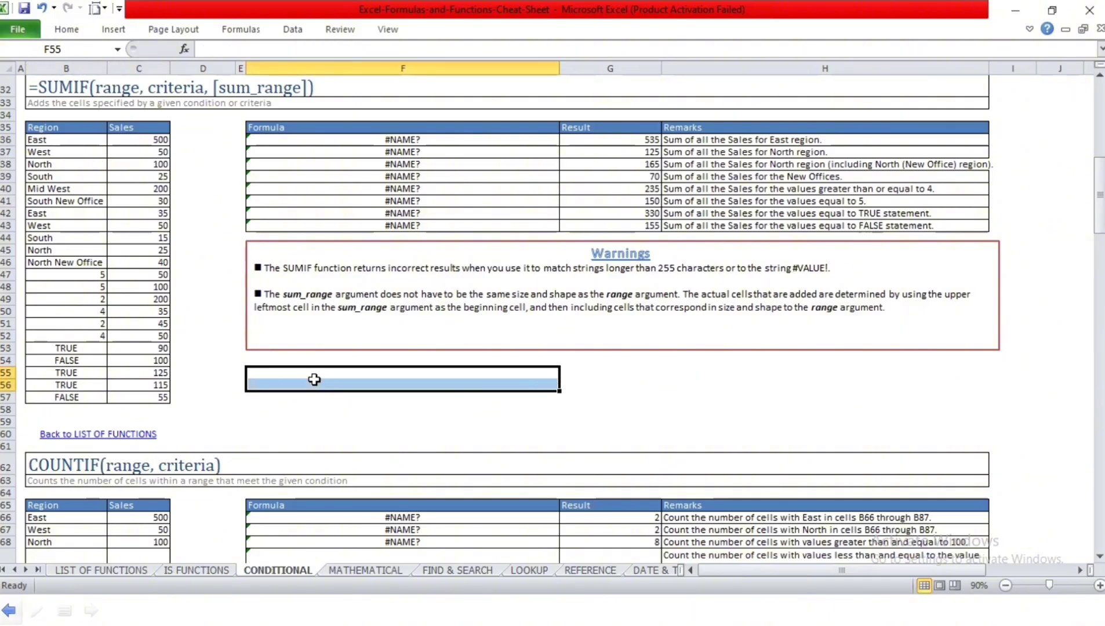
pyautogui.click(219, 373)
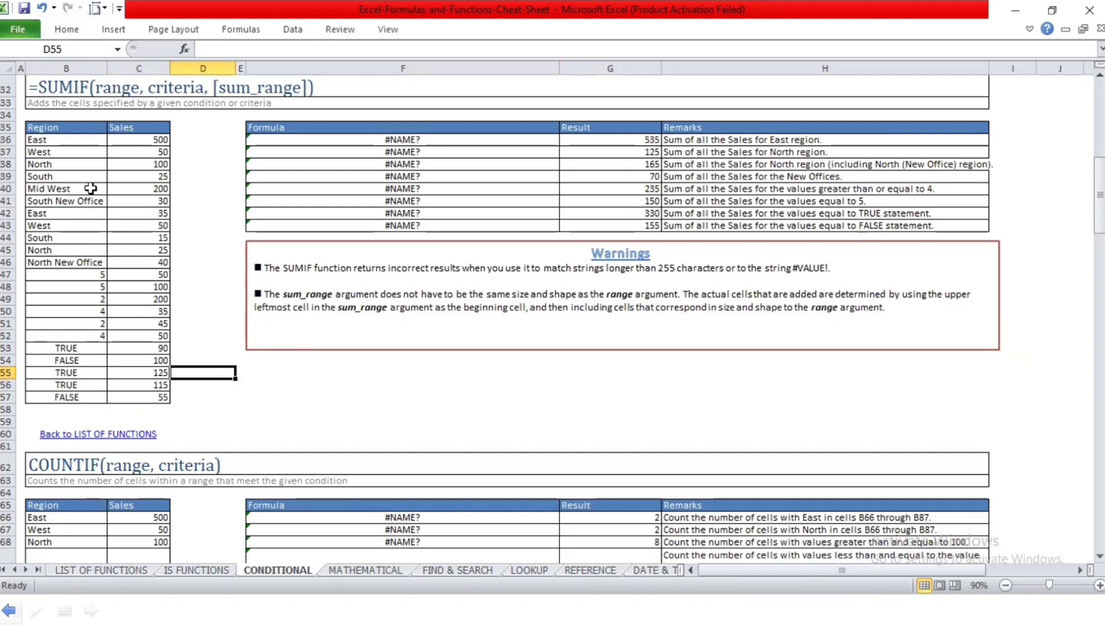
pyautogui.moveTo(63, 145); pyautogui.dragTo(81, 400)
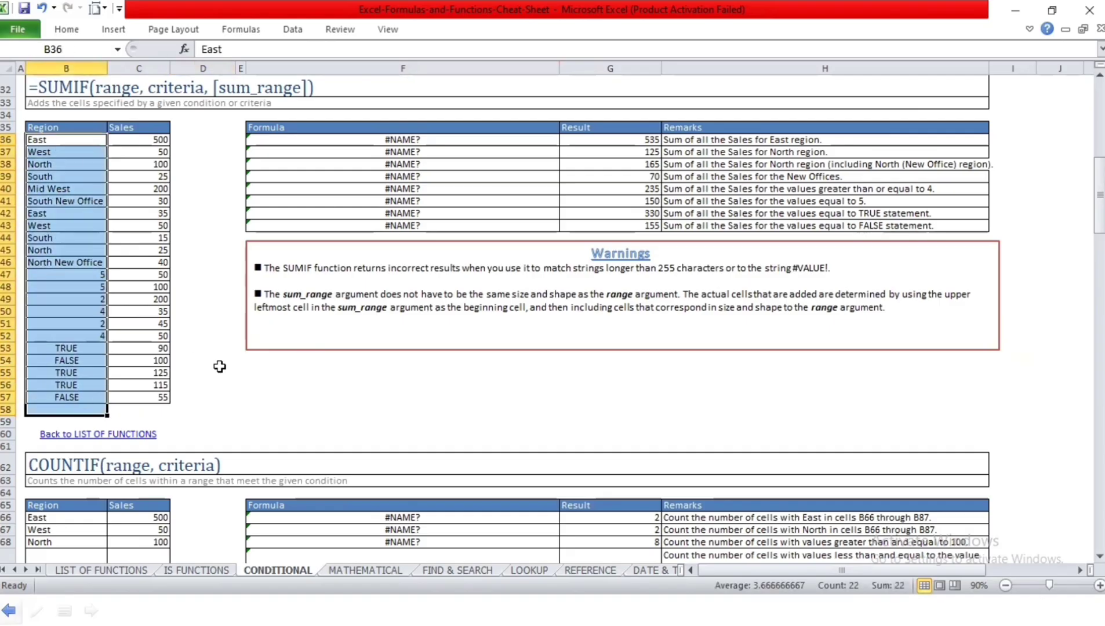
pyautogui.click(218, 372)
pyautogui.click(160, 336)
pyautogui.click(141, 363)
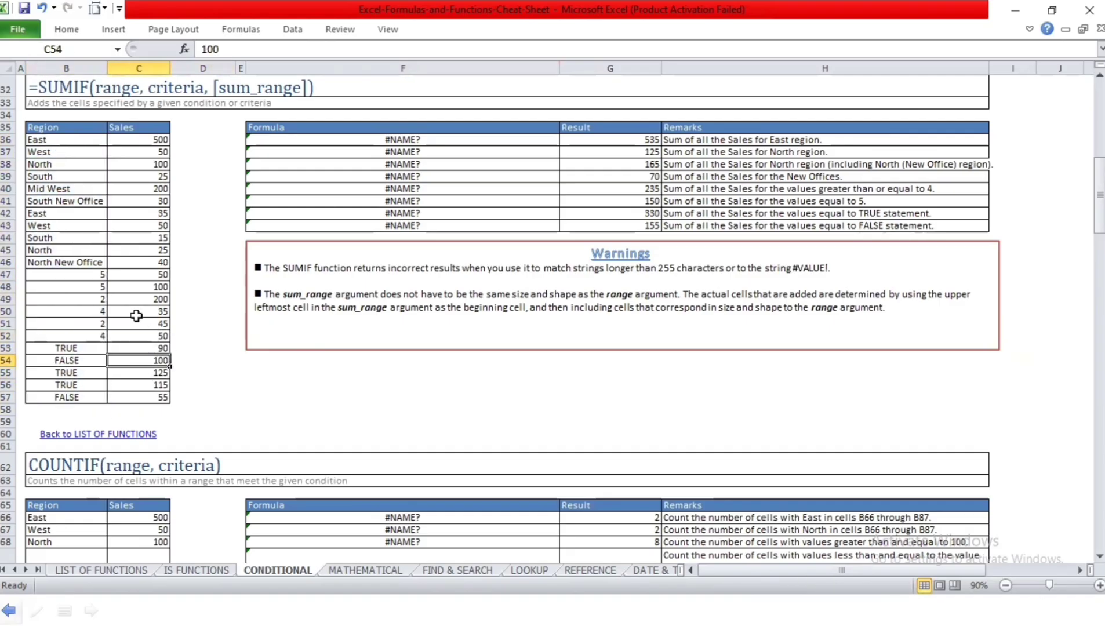
pyautogui.click(127, 301)
pyautogui.click(102, 300)
# Enter the region names East, West, North and South in cells D54:D57 beside the Sales column
pyautogui.click(247, 371)
pyautogui.click(232, 361)
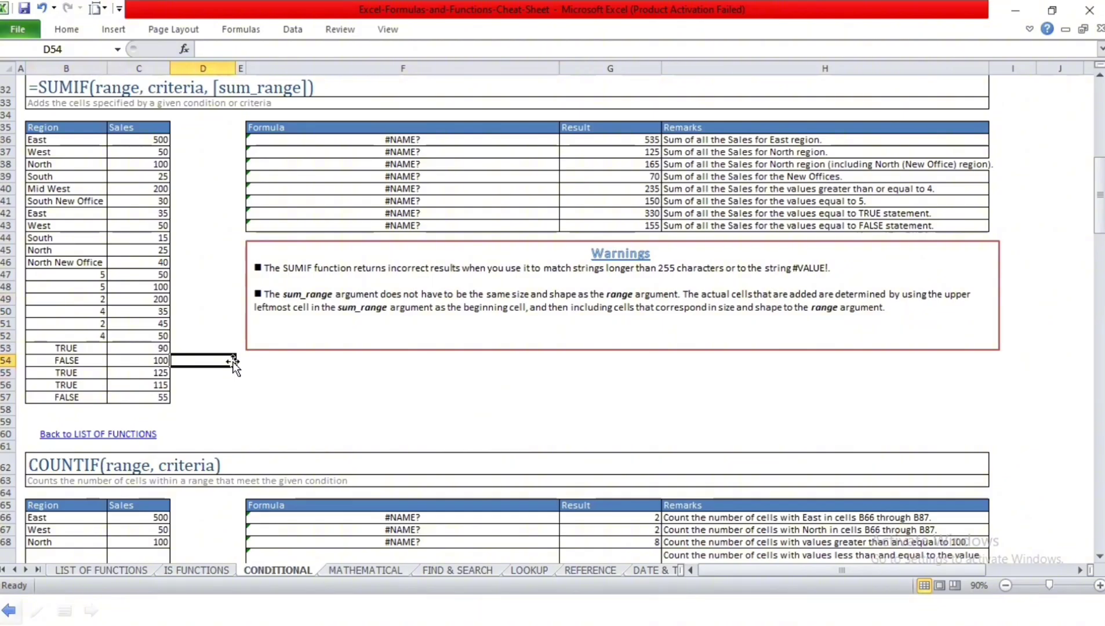
pyautogui.write('East')
pyautogui.press('Return')
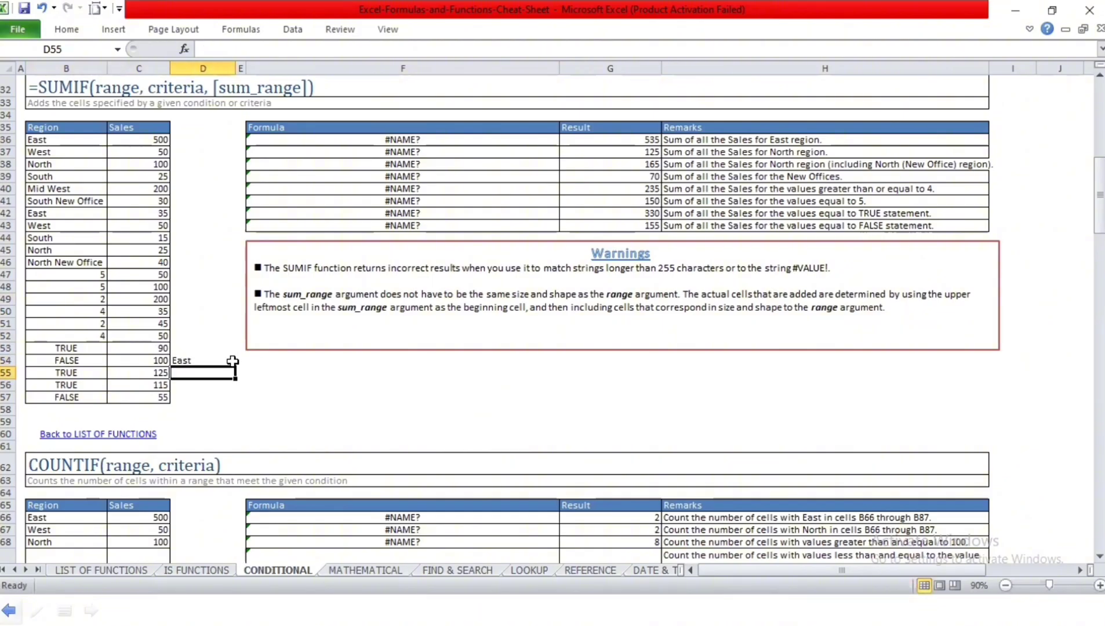
pyautogui.write('West')
pyautogui.press('Return')
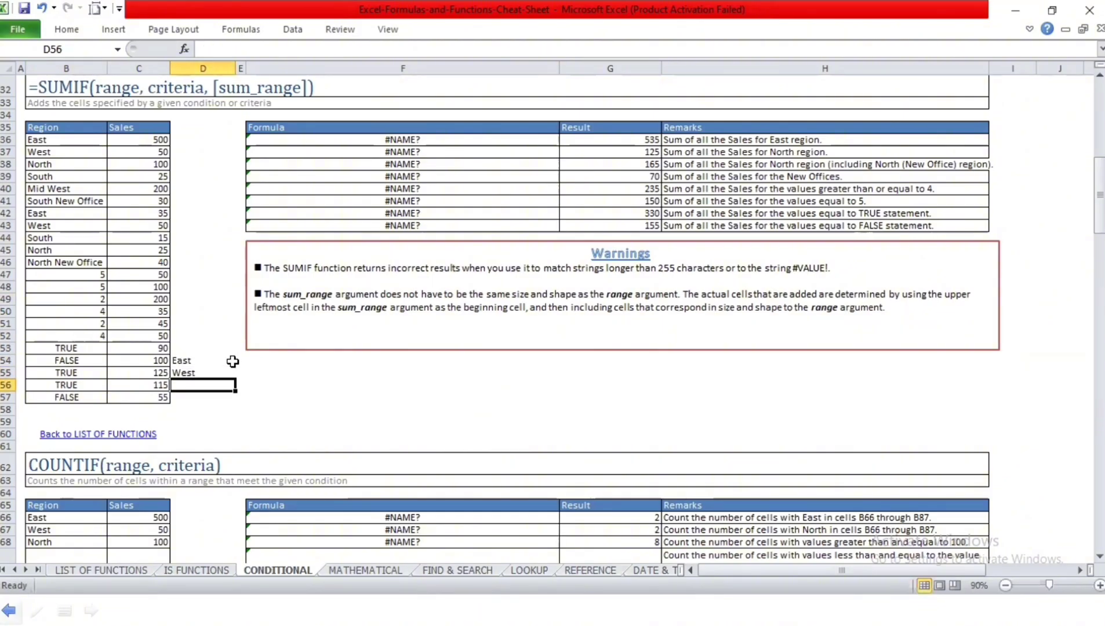
pyautogui.write('Nor')
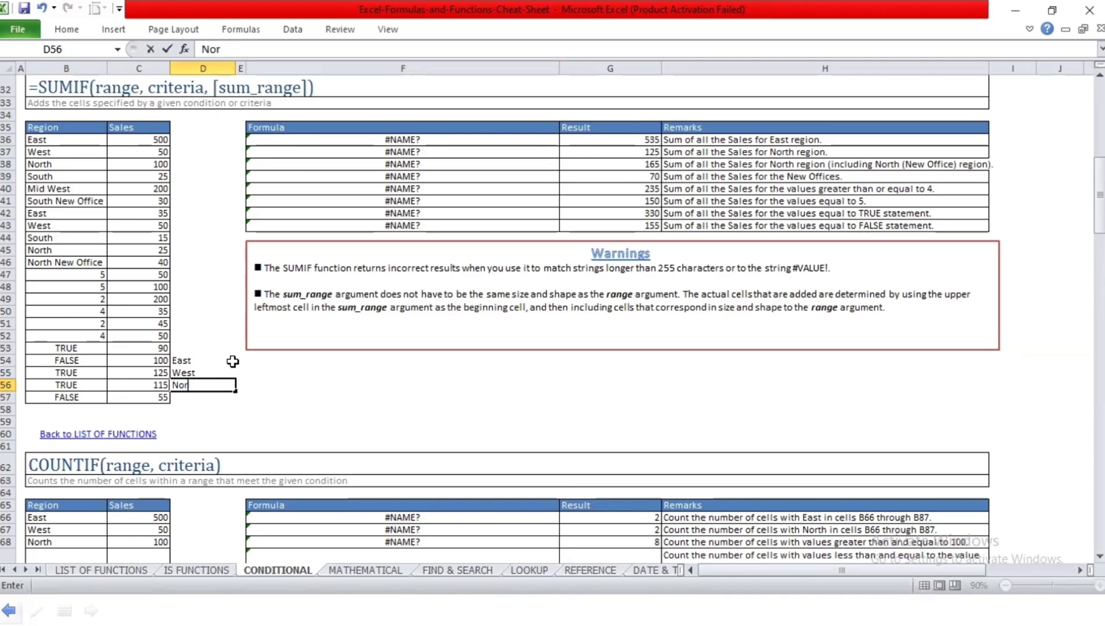
pyautogui.write('South')
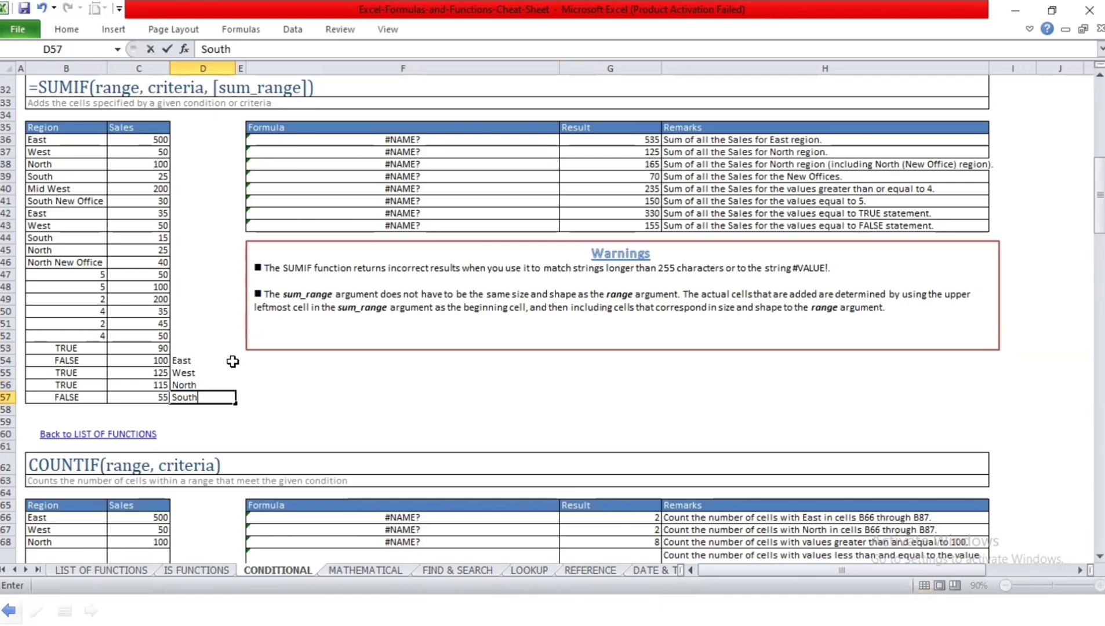
pyautogui.press('Return')
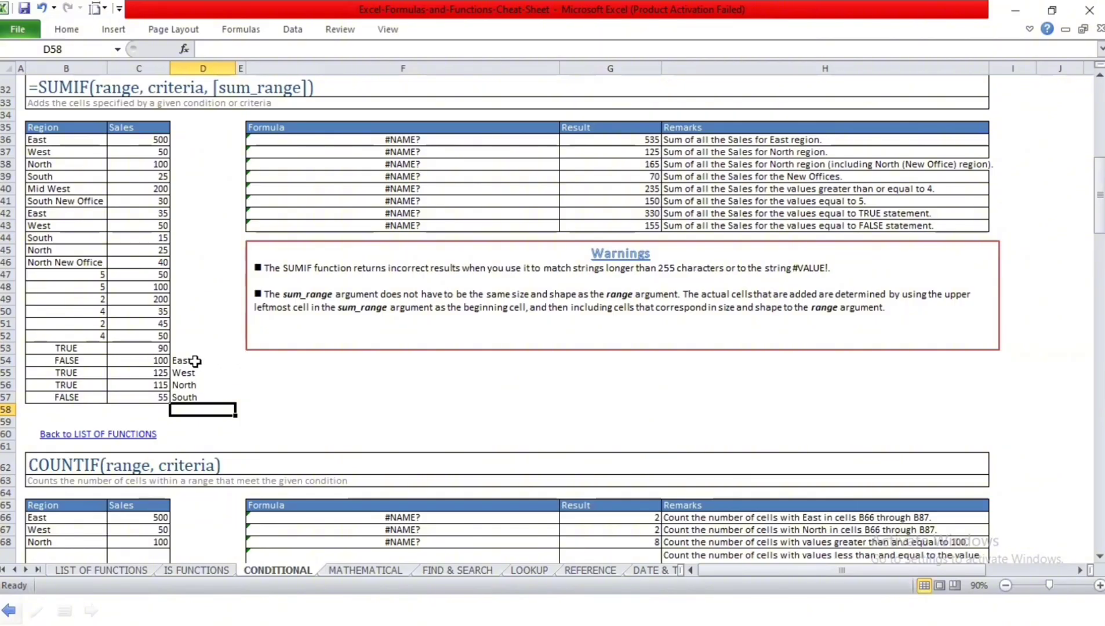
# Copy the Region and Sales table B35:C57 into a new workbook, starting at cell C4
pyautogui.moveTo(43, 130); pyautogui.dragTo(137, 393)
pyautogui.hotkey('ctrl', 'c')
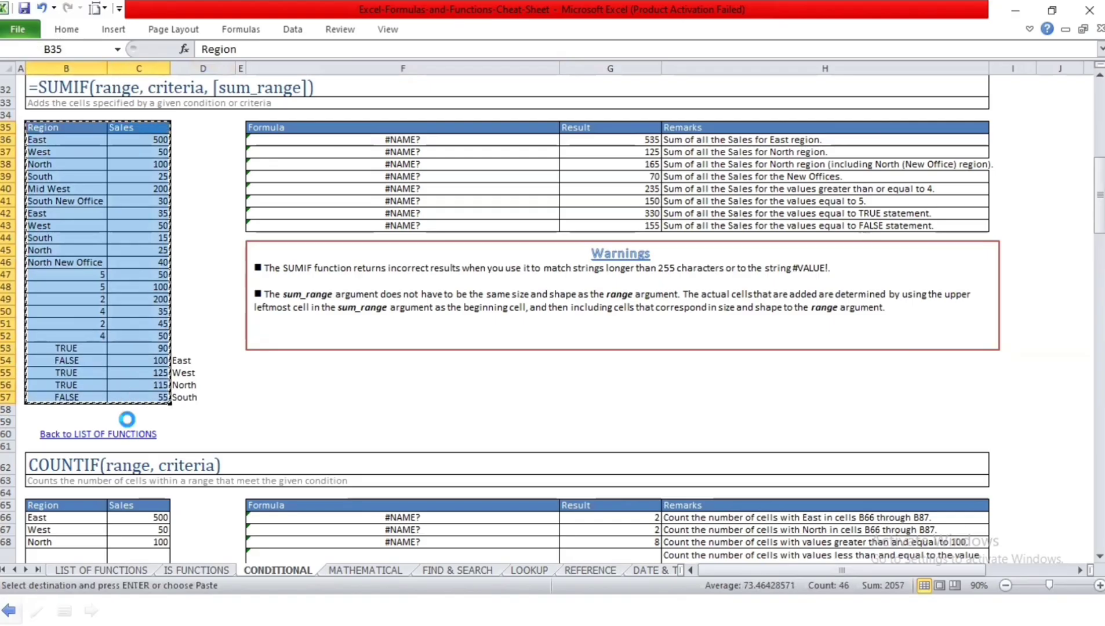
pyautogui.hotkey('ctrl', 'n')
pyautogui.click(158, 134)
pyautogui.hotkey('ctrl', 'v')
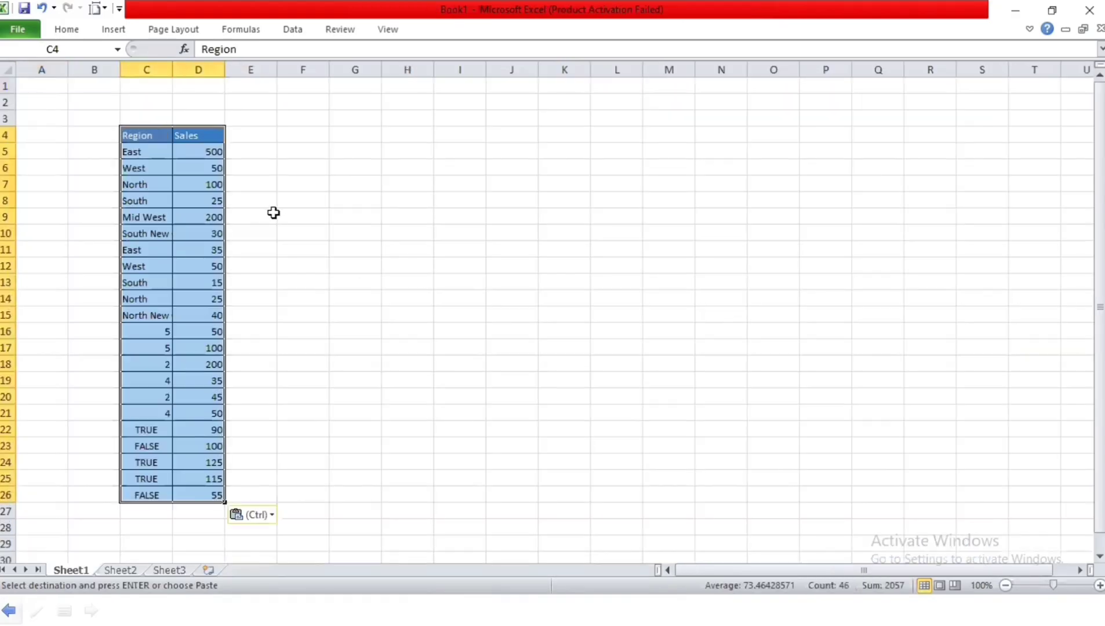
# Widen columns C and D so the full region names in the pasted table fit
pyautogui.click(271, 216)
pyautogui.moveTo(149, 70); pyautogui.dragTo(278, 69)
pyautogui.doubleClick(168, 71)
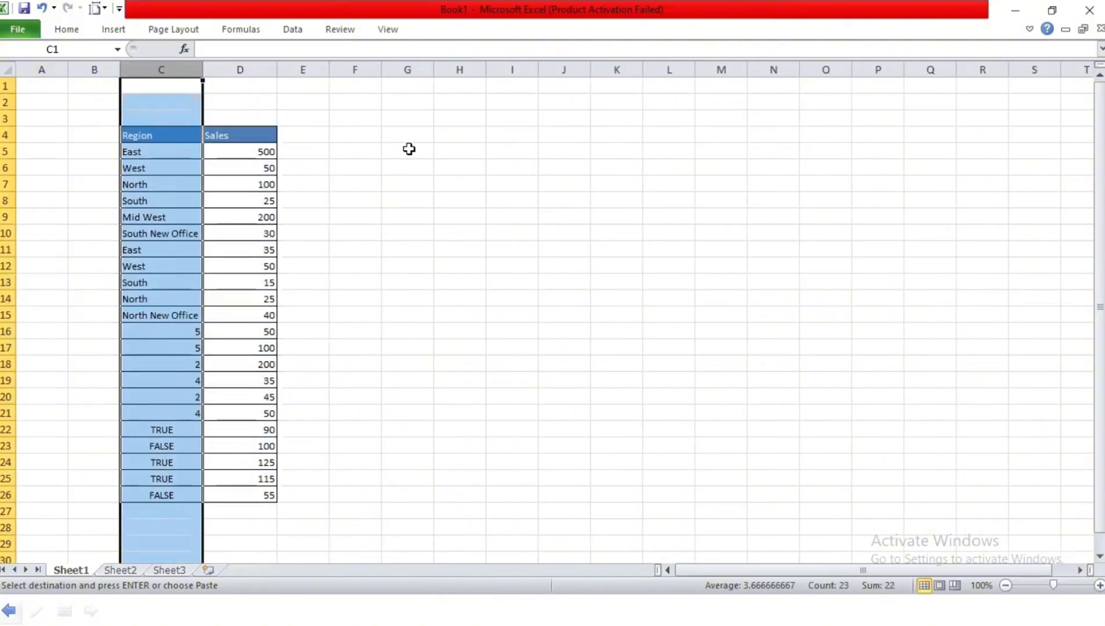
pyautogui.click(409, 150)
# Copy the region names East through South New Office from C5:C10 to a separate list starting at G4
pyautogui.moveTo(140, 154); pyautogui.dragTo(156, 196)
pyautogui.moveTo(146, 153); pyautogui.dragTo(153, 232)
pyautogui.hotkey('ctrl', 'c')
pyautogui.click(427, 135)
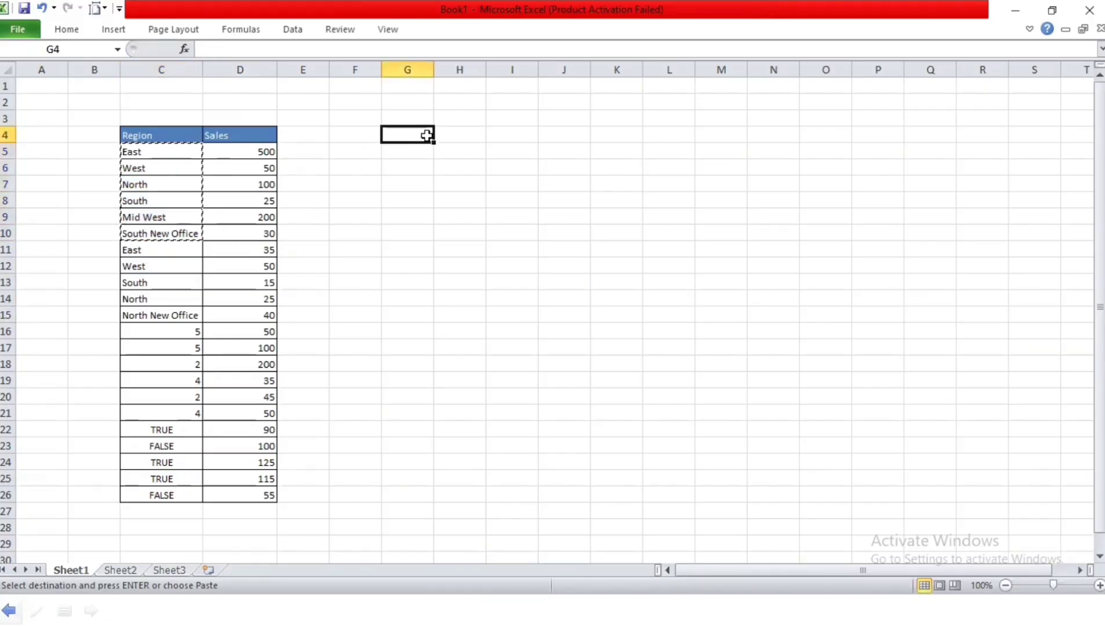
pyautogui.hotkey('ctrl', 'v')
pyautogui.click(426, 250)
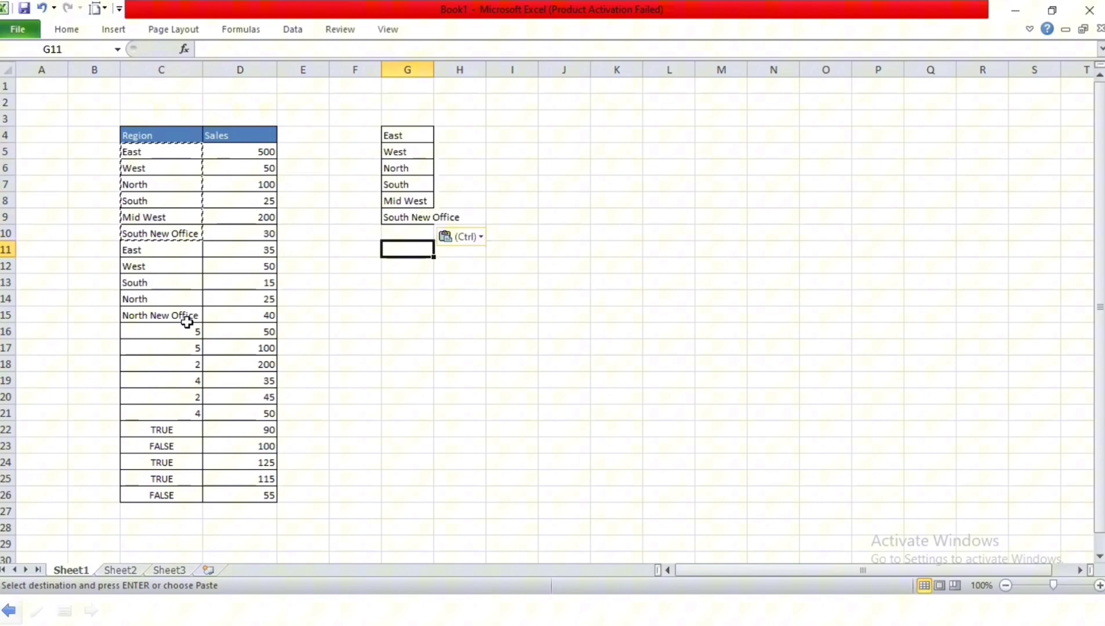
# Delete rows 16 to 28, removing the numeric and TRUE/FALSE entries from the table
pyautogui.click(7, 331)
pyautogui.moveTo(7, 331); pyautogui.dragTo(7, 528)
pyautogui.press('Delete')
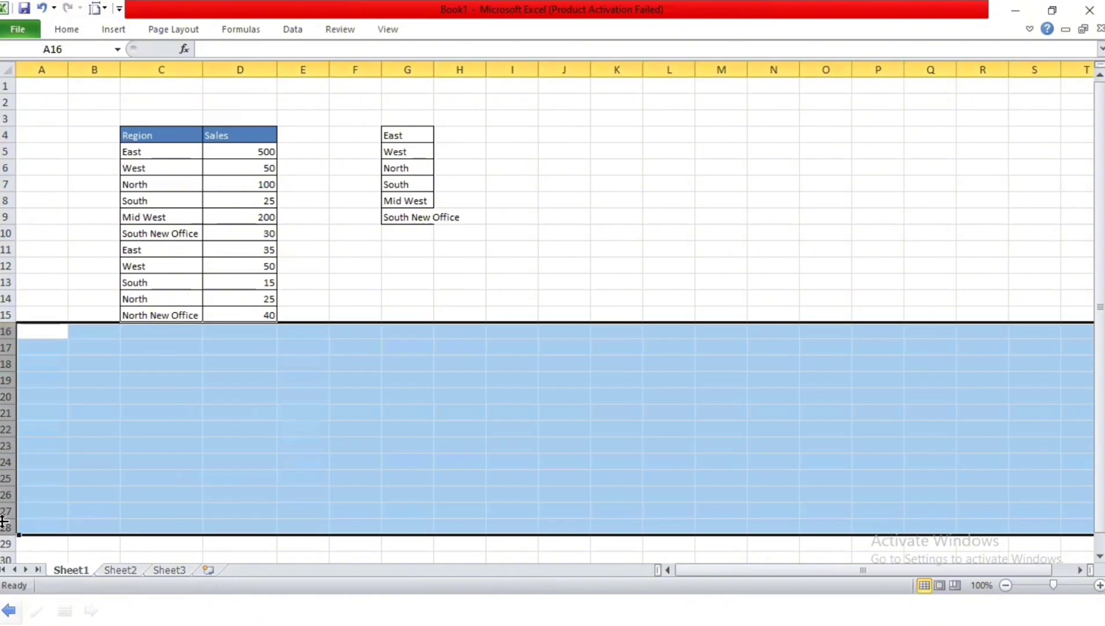
pyautogui.click(354, 247)
# Fit the width of column G to the region names in the list
pyautogui.moveTo(409, 136); pyautogui.dragTo(410, 216)
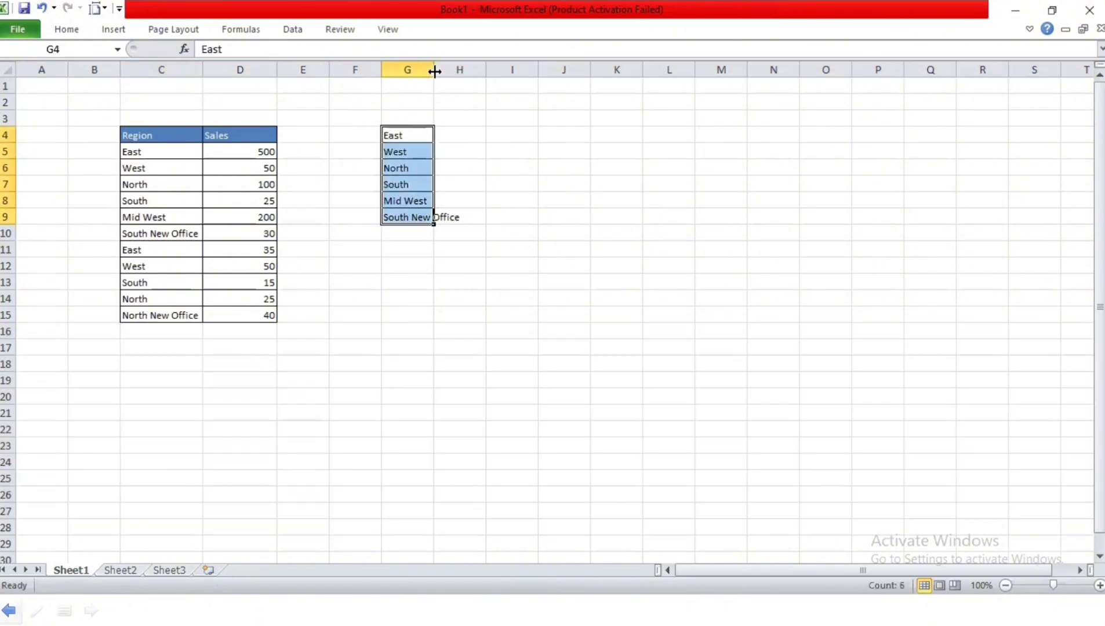
pyautogui.doubleClick(434, 69)
pyautogui.click(406, 282)
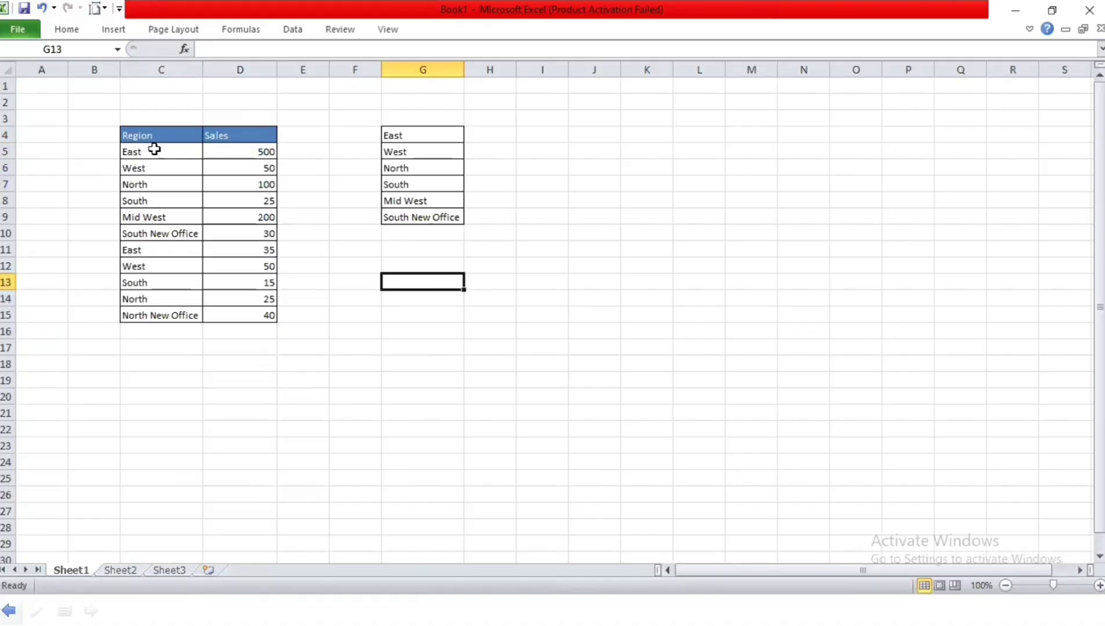
pyautogui.moveTo(149, 137); pyautogui.dragTo(243, 316)
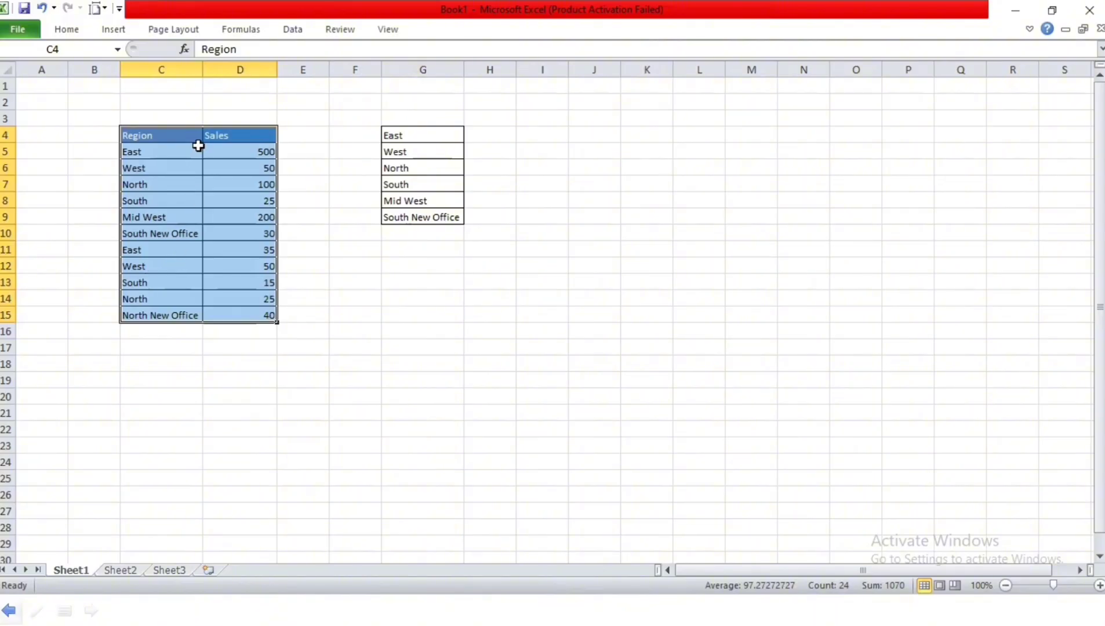
pyautogui.moveTo(397, 137); pyautogui.dragTo(400, 216)
pyautogui.click(475, 137)
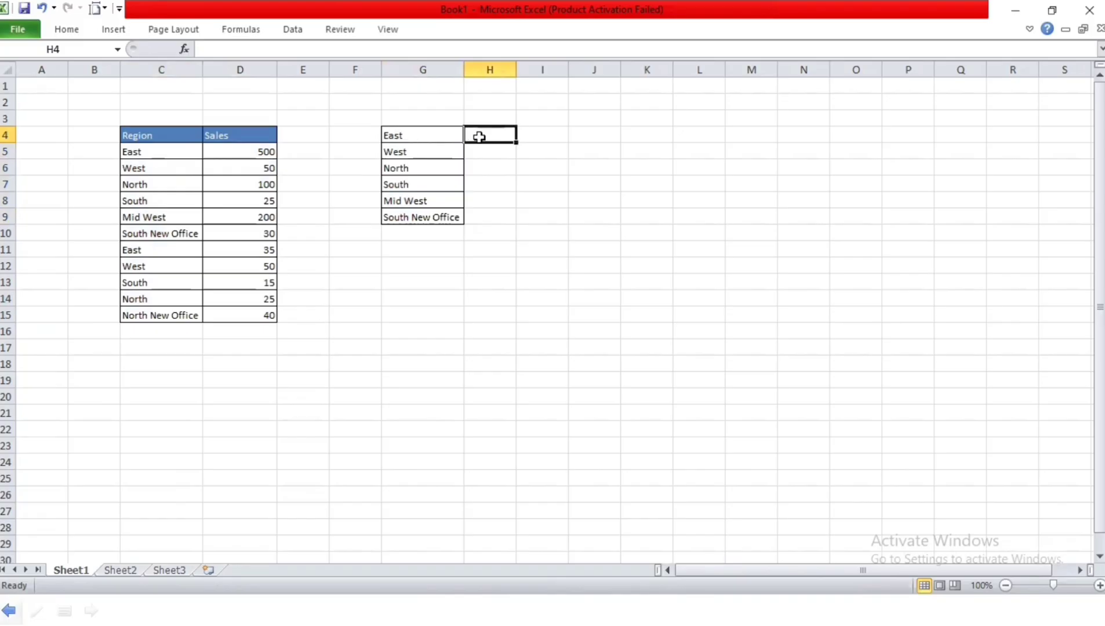
# Copy the Region and Sales headers from C4:D4 to G3:H3 above the region list
pyautogui.moveTo(125, 136); pyautogui.dragTo(211, 139)
pyautogui.hotkey('ctrl', 'c')
pyautogui.click(390, 117)
pyautogui.hotkey('ctrl', 'v')
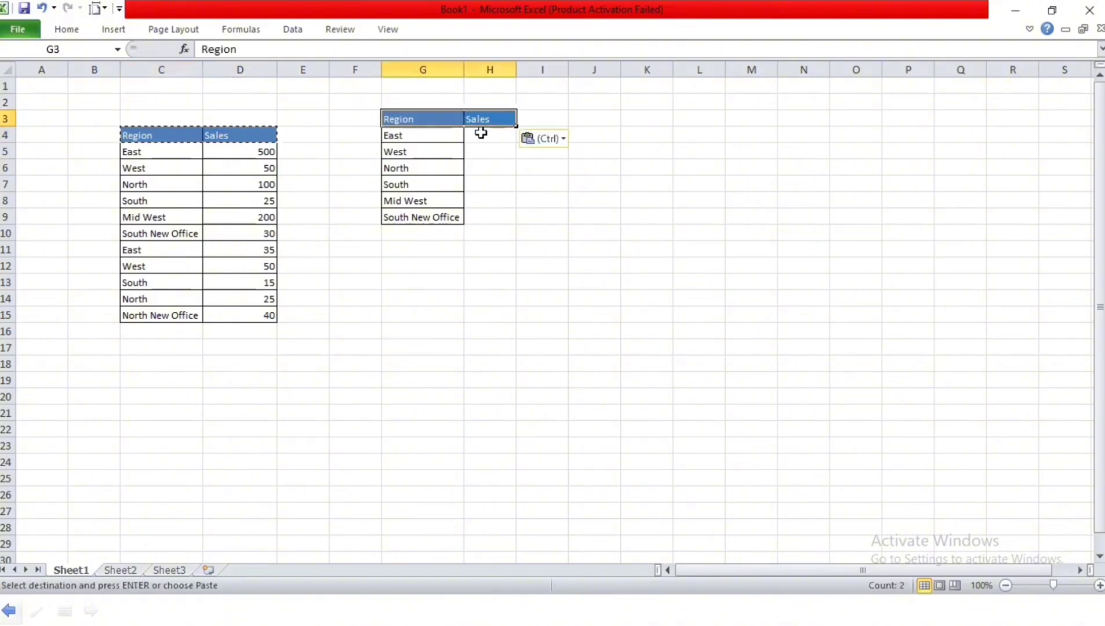
# Enter the formula =SUMIF(C5:D15,G4,D5:D15) in cell H4 to total the East sales
pyautogui.click(483, 136)
pyautogui.write('=')
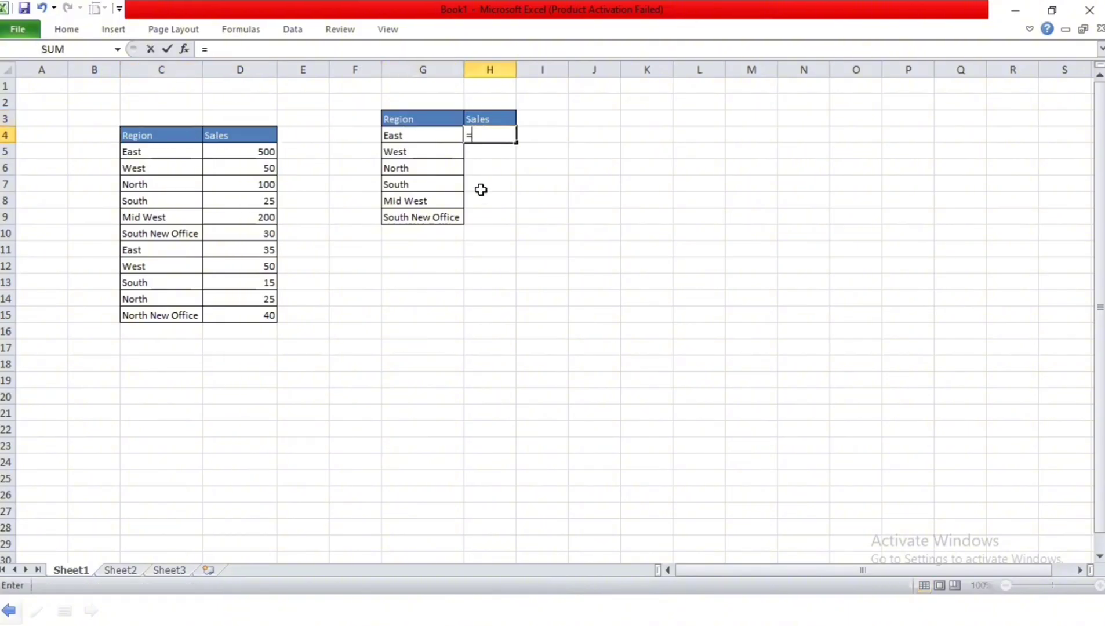
pyautogui.write('sumi')
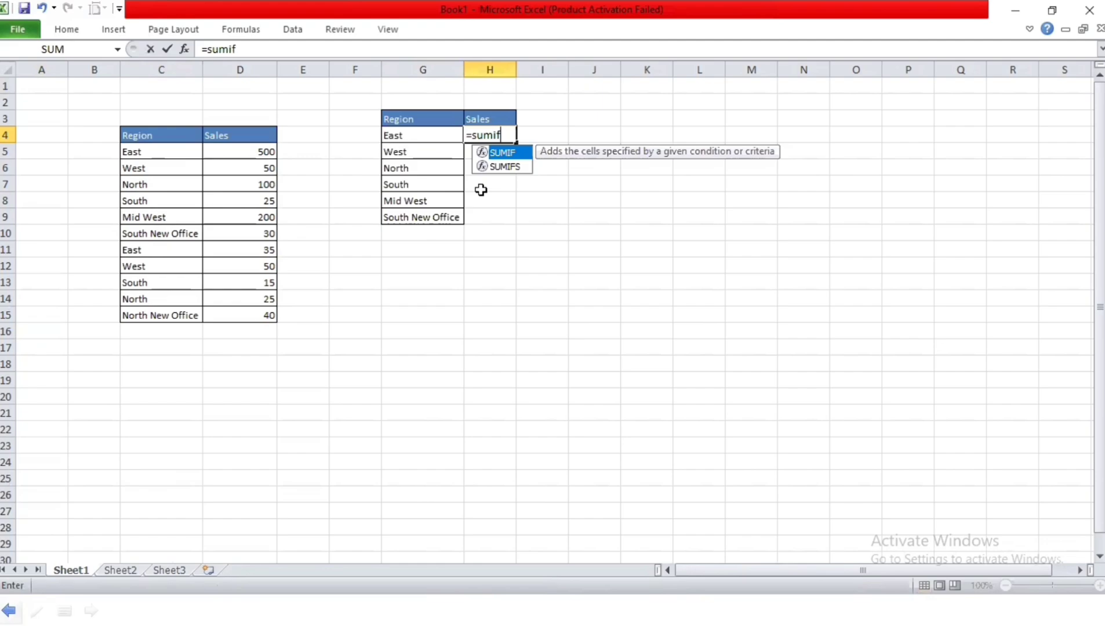
pyautogui.write('f')
pyautogui.press('Tab')
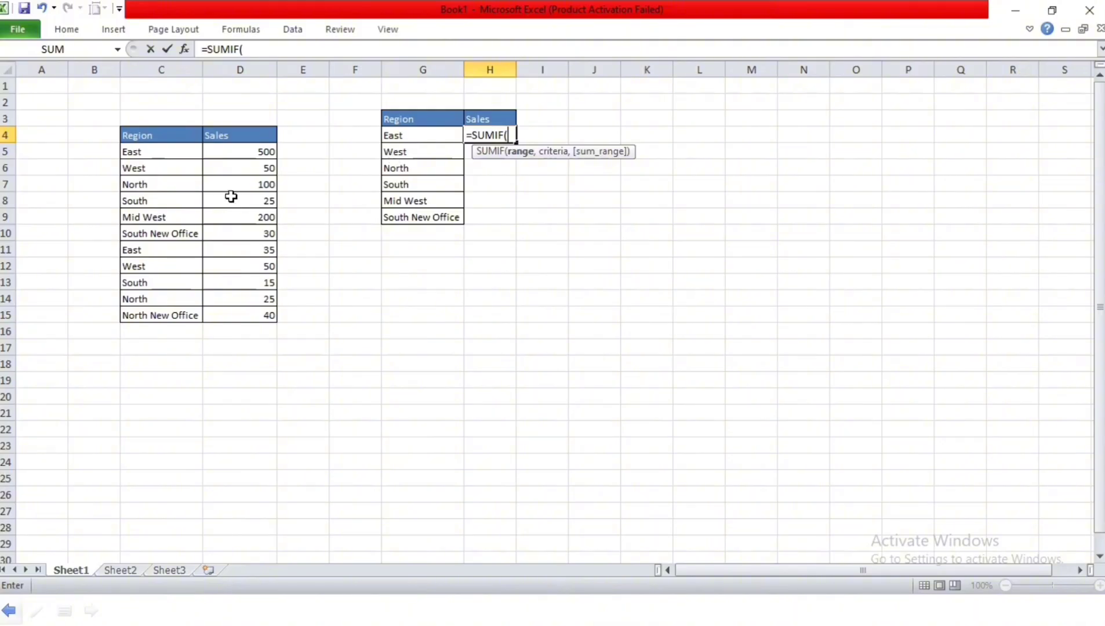
pyautogui.moveTo(131, 152); pyautogui.dragTo(252, 316)
pyautogui.write(',')
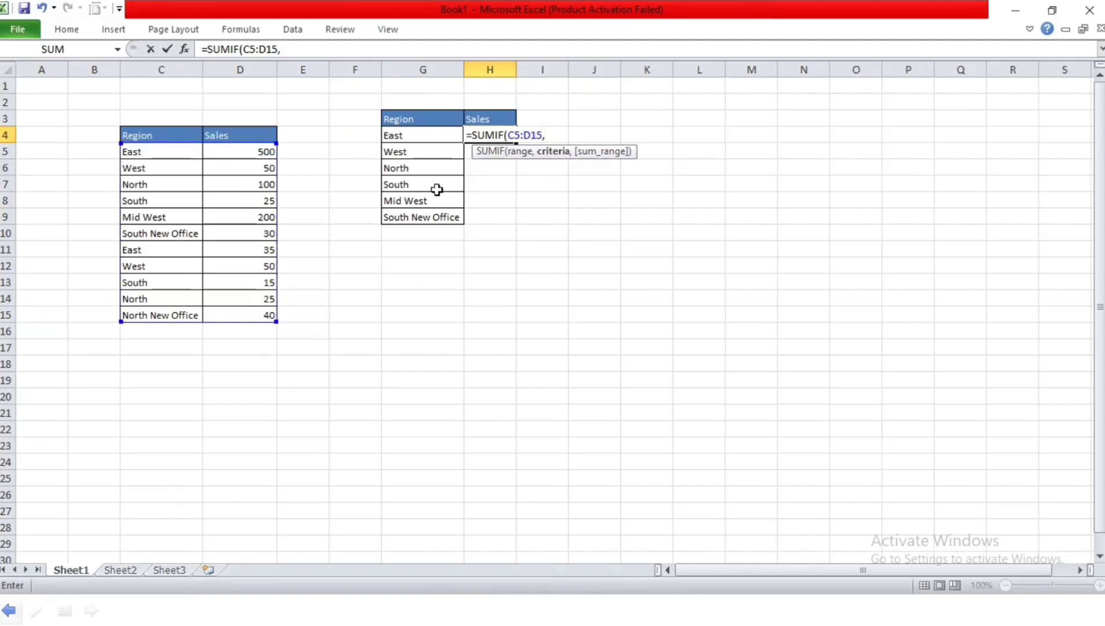
pyautogui.click(417, 136)
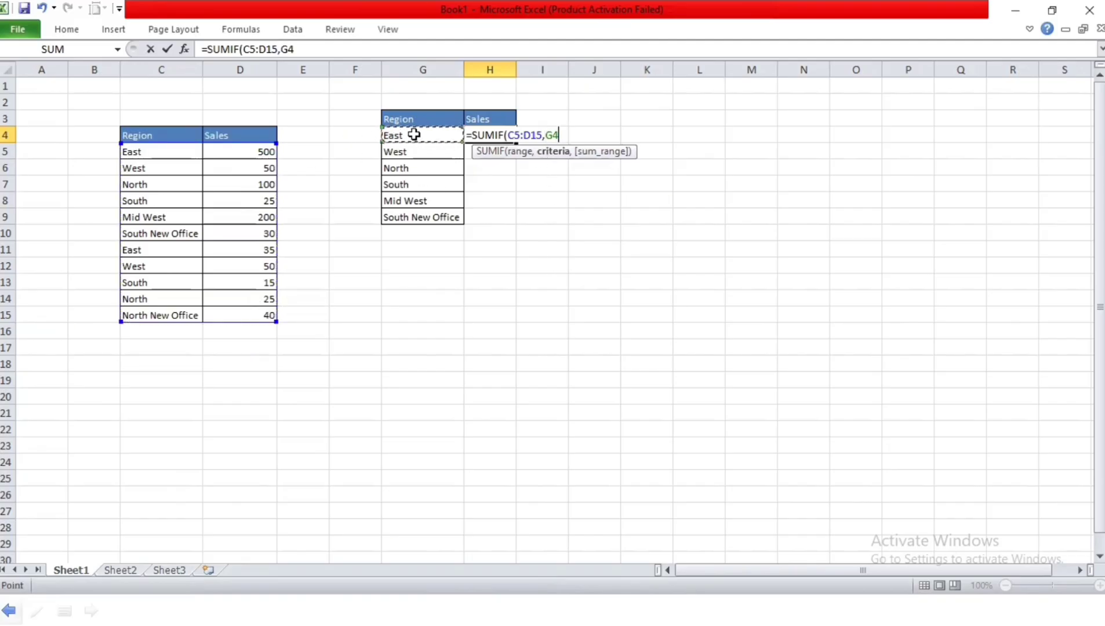
pyautogui.write(',')
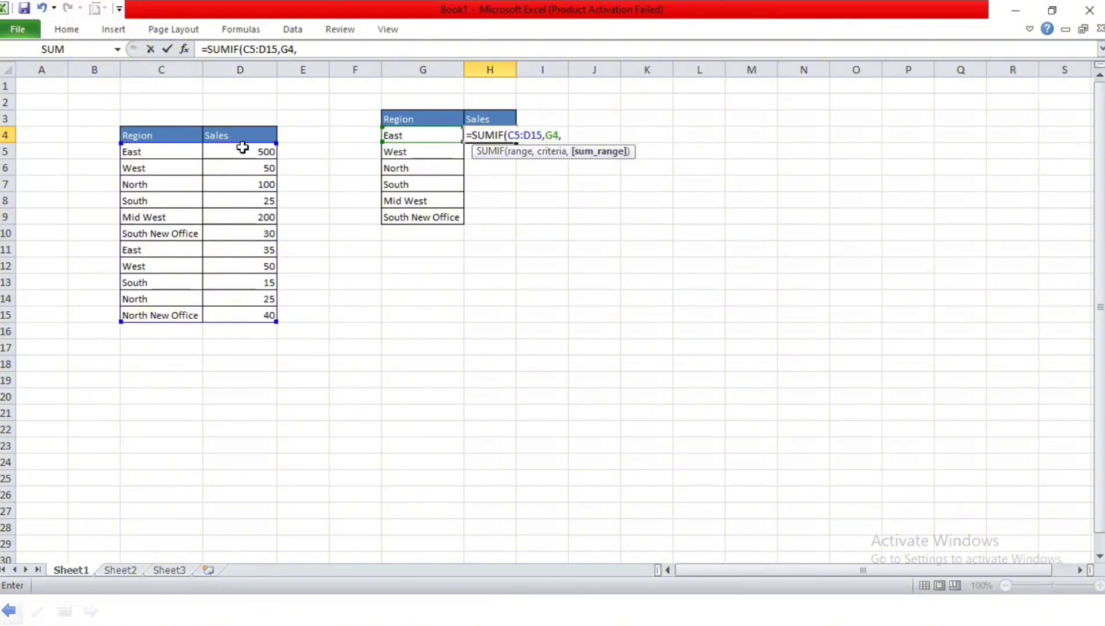
pyautogui.moveTo(242, 148); pyautogui.dragTo(229, 316)
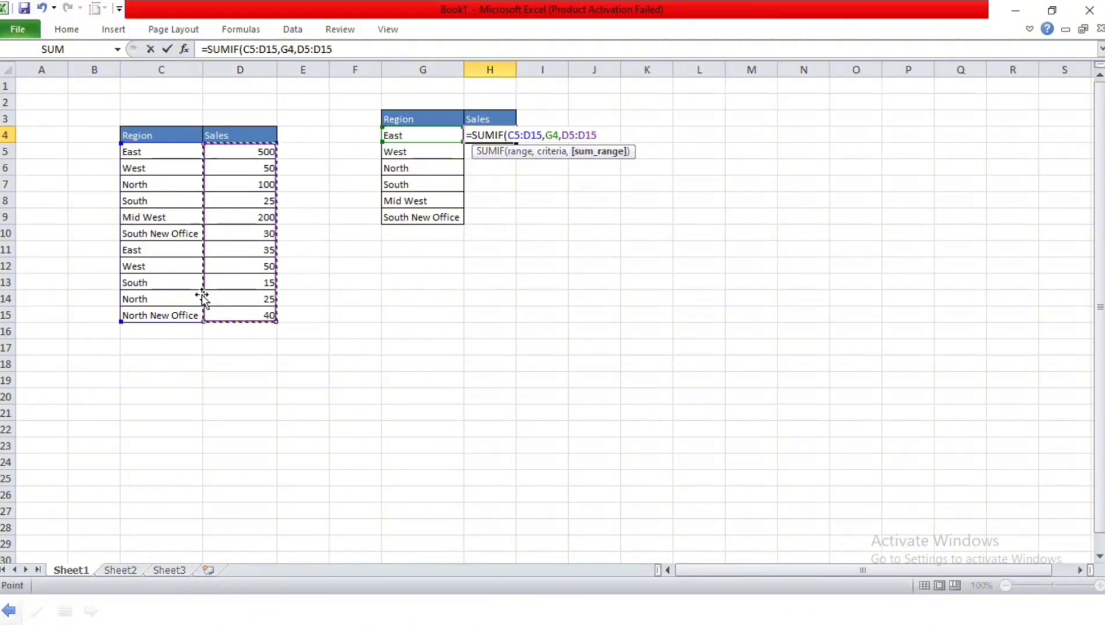
pyautogui.press('Return')
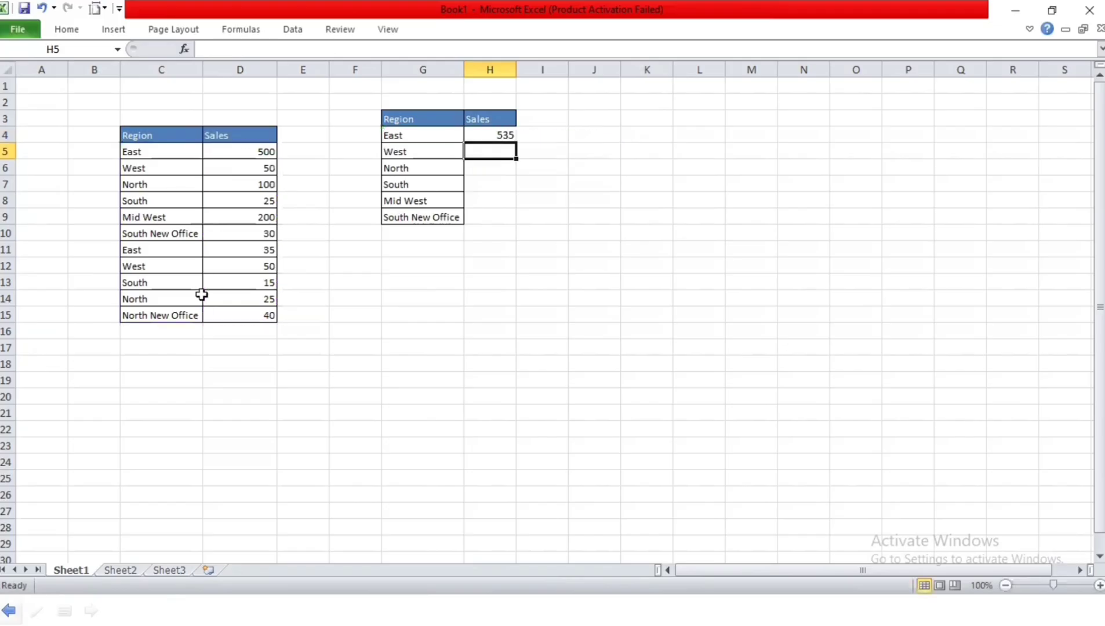
# Fill the SUMIF formula from H4 down to H9 for the remaining regions
pyautogui.click(447, 139)
pyautogui.click(497, 134)
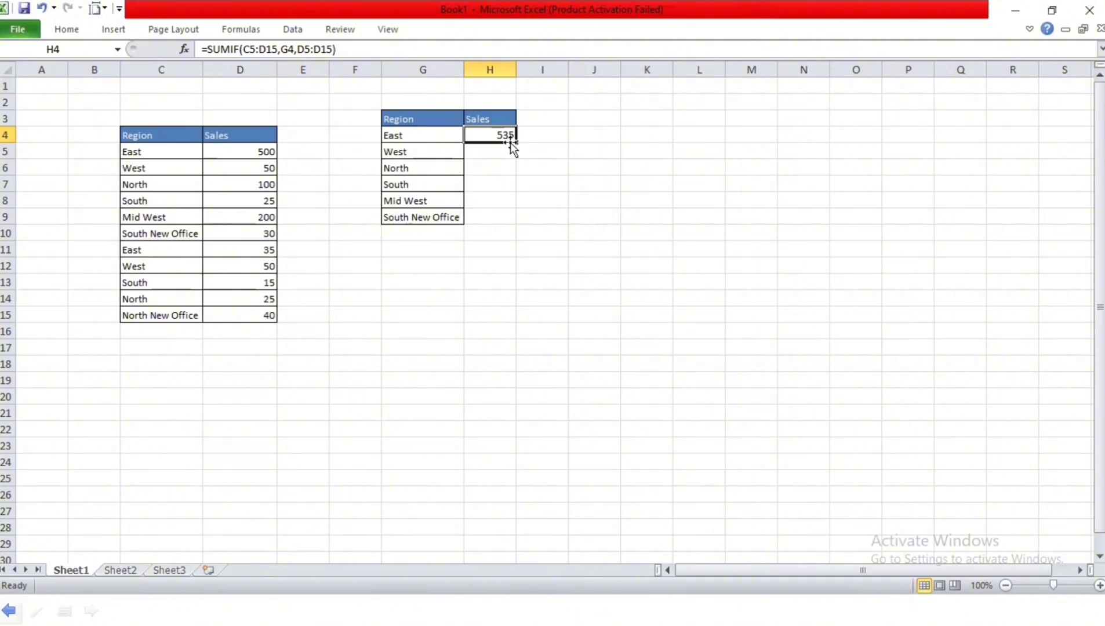
pyautogui.moveTo(518, 142); pyautogui.dragTo(510, 226)
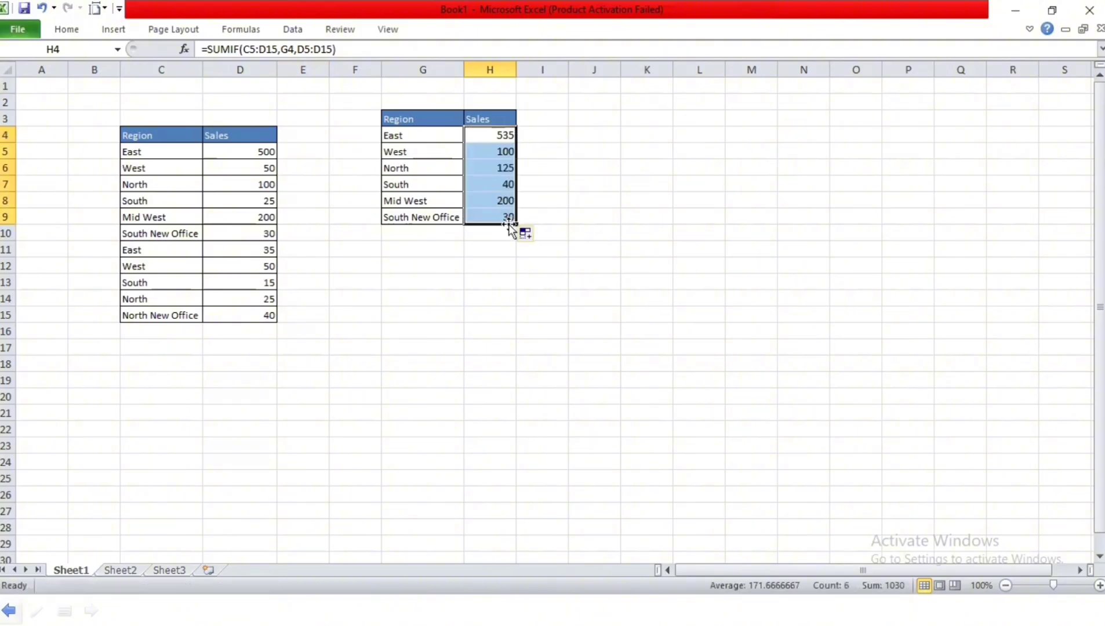
# Examine the filled SUMIF formulas in column H and compare the West total in H5 with the West Sales values in D6 and D12
pyautogui.click(501, 152)
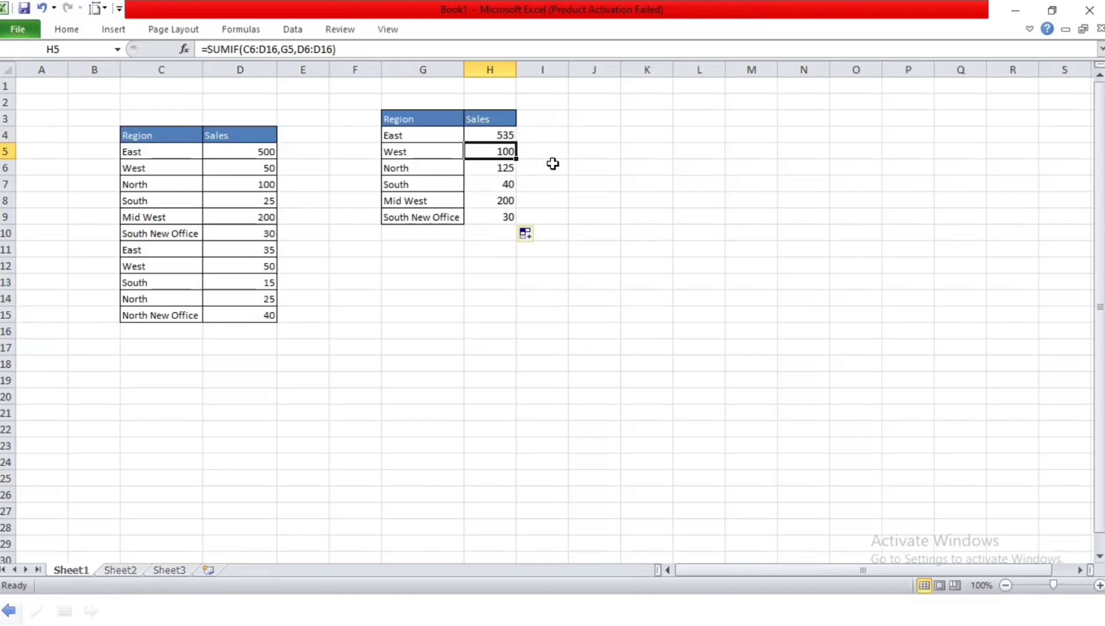
pyautogui.click(490, 136)
pyautogui.moveTo(407, 134); pyautogui.dragTo(479, 218)
pyautogui.click(422, 156)
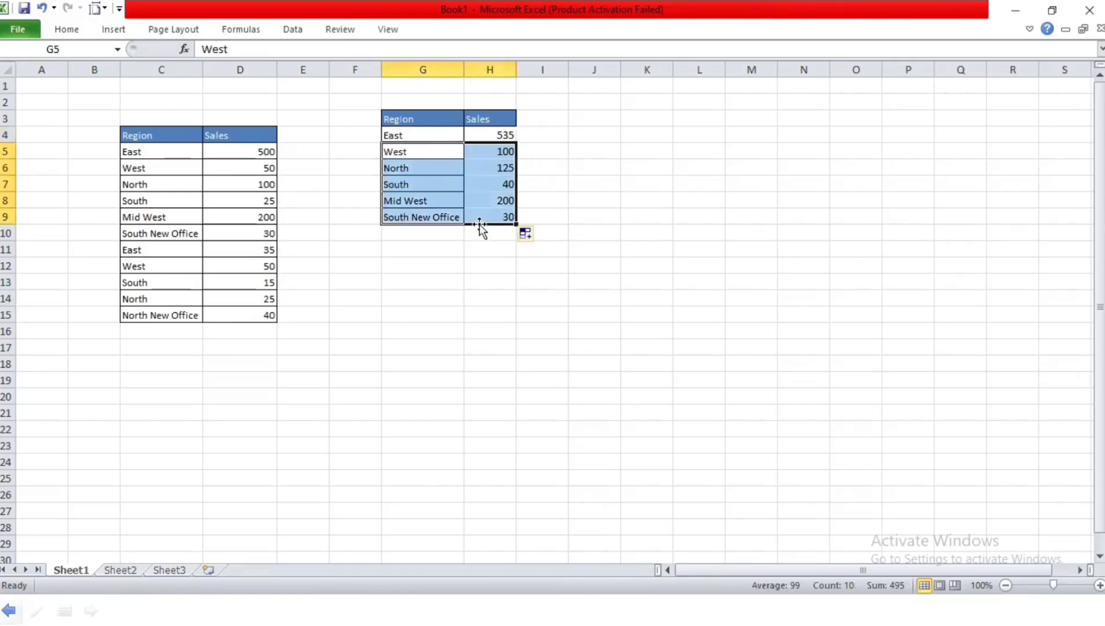
pyautogui.click(481, 151)
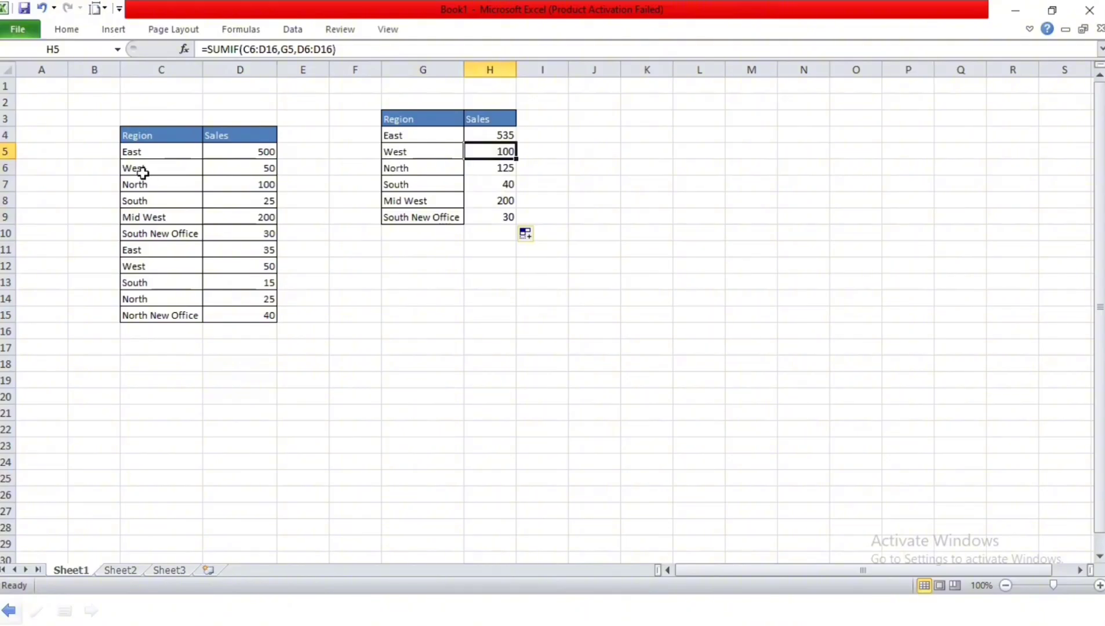
pyautogui.click(273, 168)
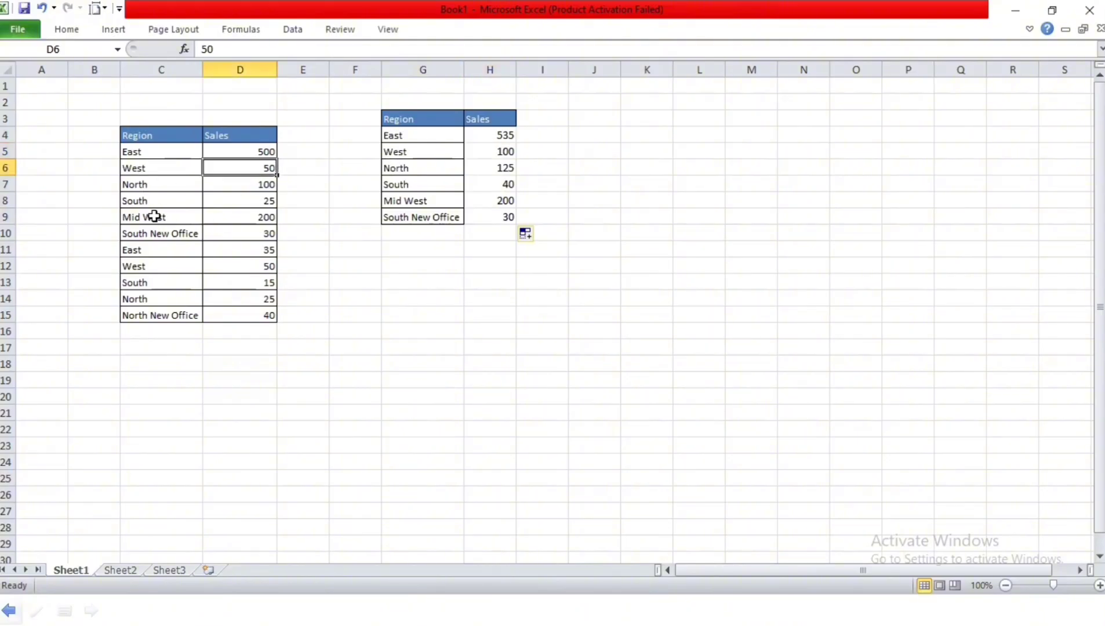
pyautogui.keyDown('ctrl'); pyautogui.click(250, 267); pyautogui.keyUp('ctrl')
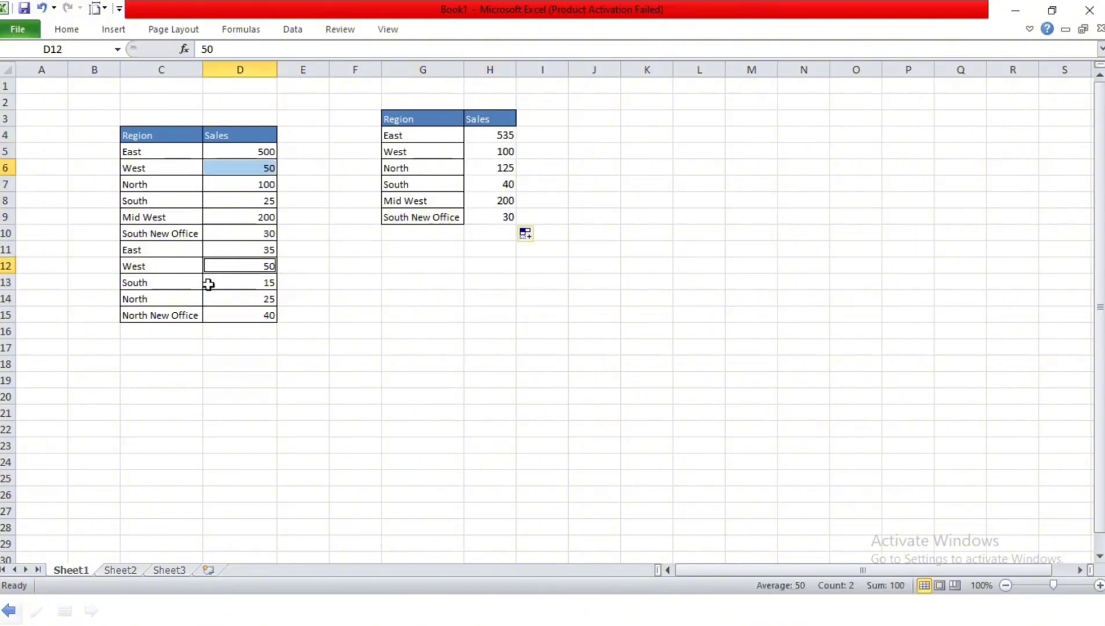
pyautogui.click(426, 218)
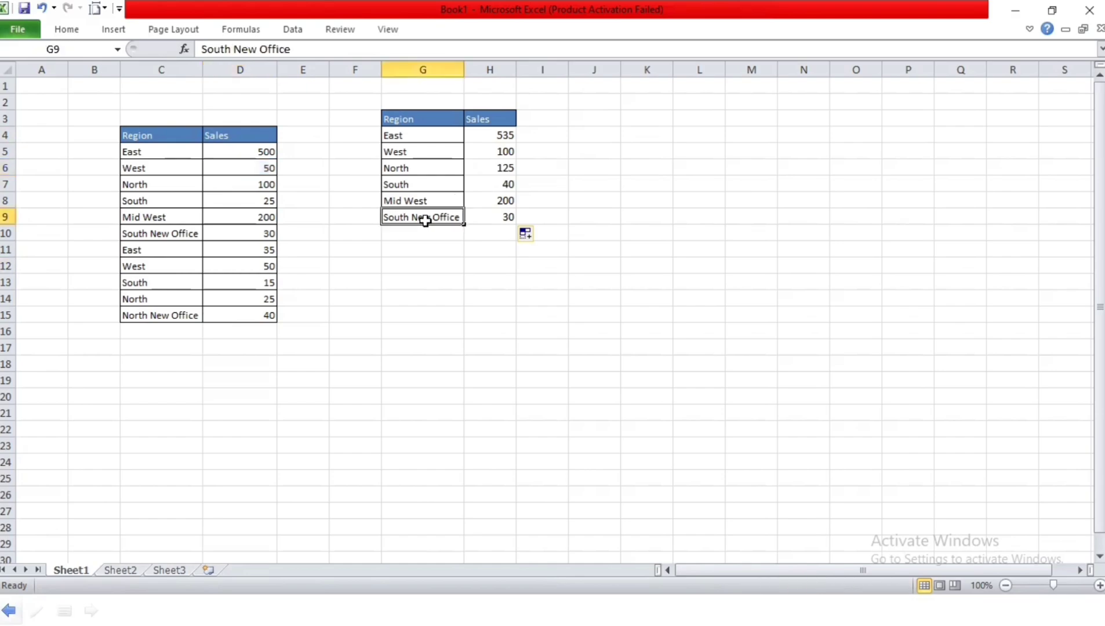
# Compare the South New Office total in H9 with the Sales values in D10 and D15
pyautogui.click(517, 217)
pyautogui.click(492, 216)
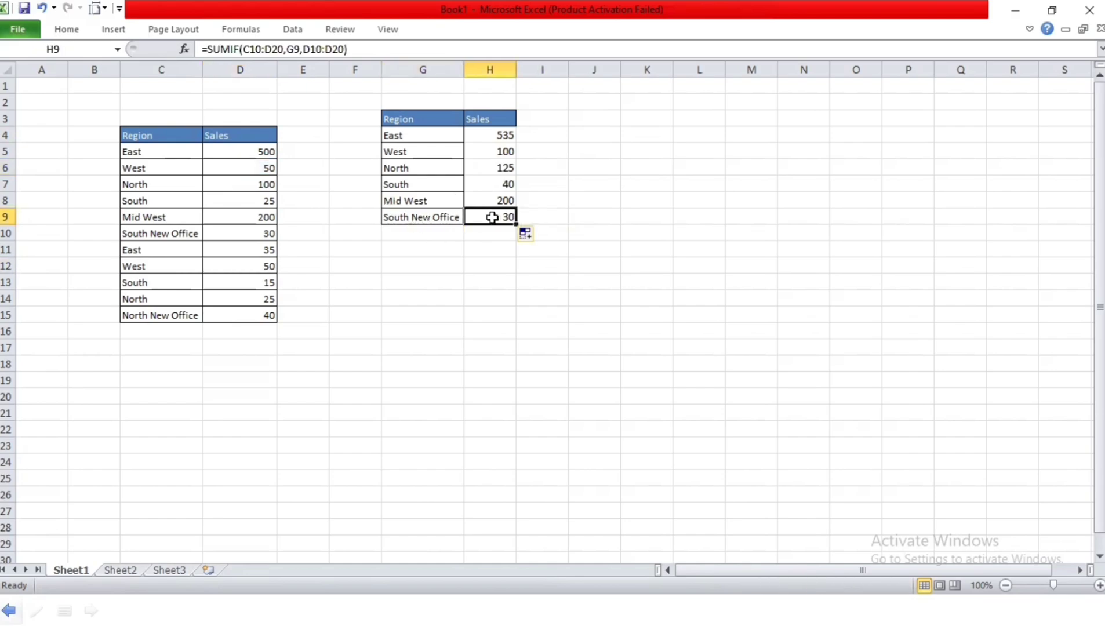
pyautogui.click(256, 233)
pyautogui.keyDown('ctrl'); pyautogui.click(235, 315); pyautogui.keyUp('ctrl')
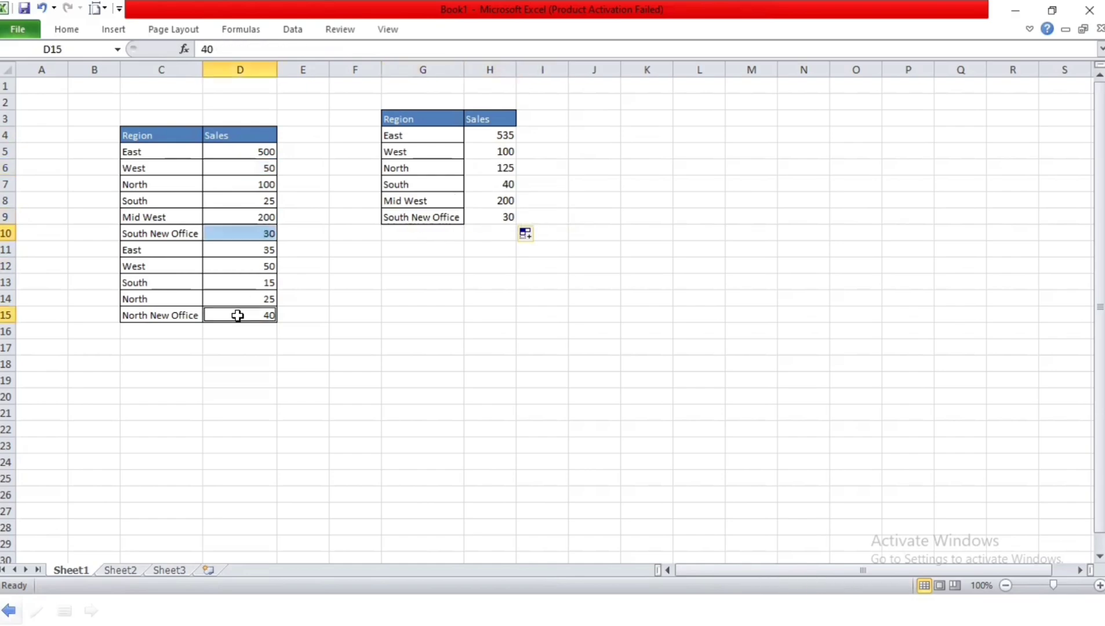
pyautogui.click(496, 221)
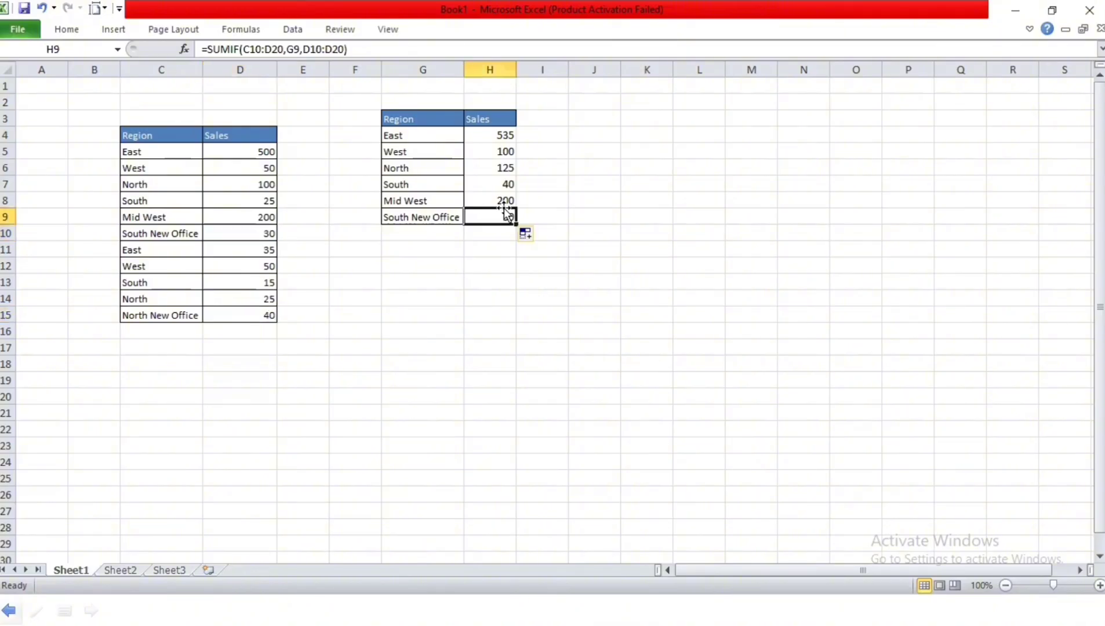
# Refill the SUMIF formula from H4 down to H9
pyautogui.click(501, 137)
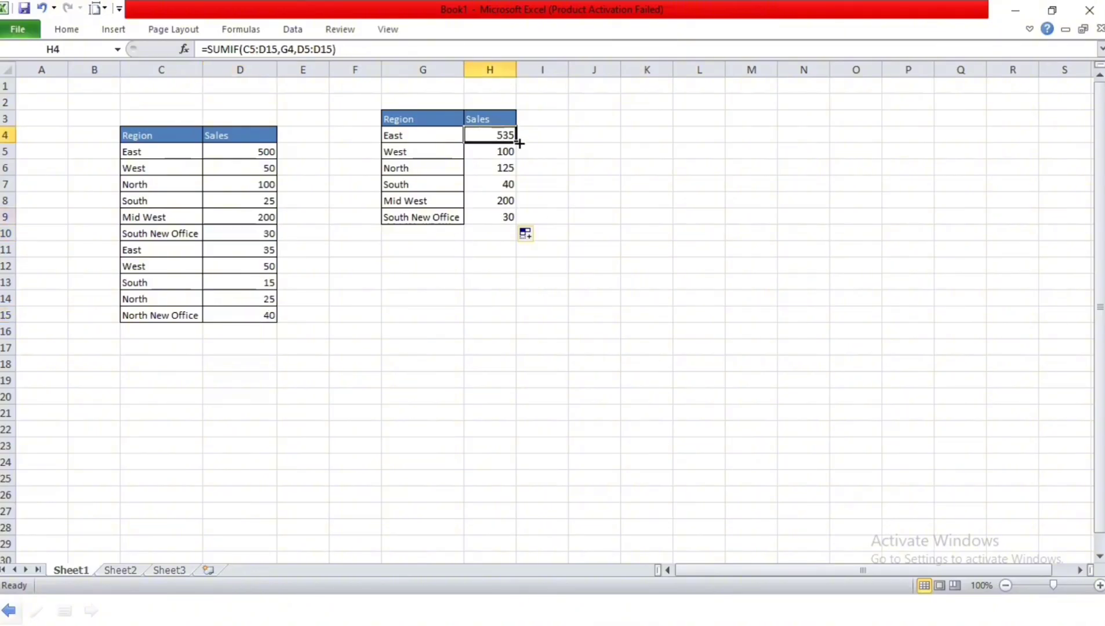
pyautogui.moveTo(516, 143); pyautogui.dragTo(504, 220)
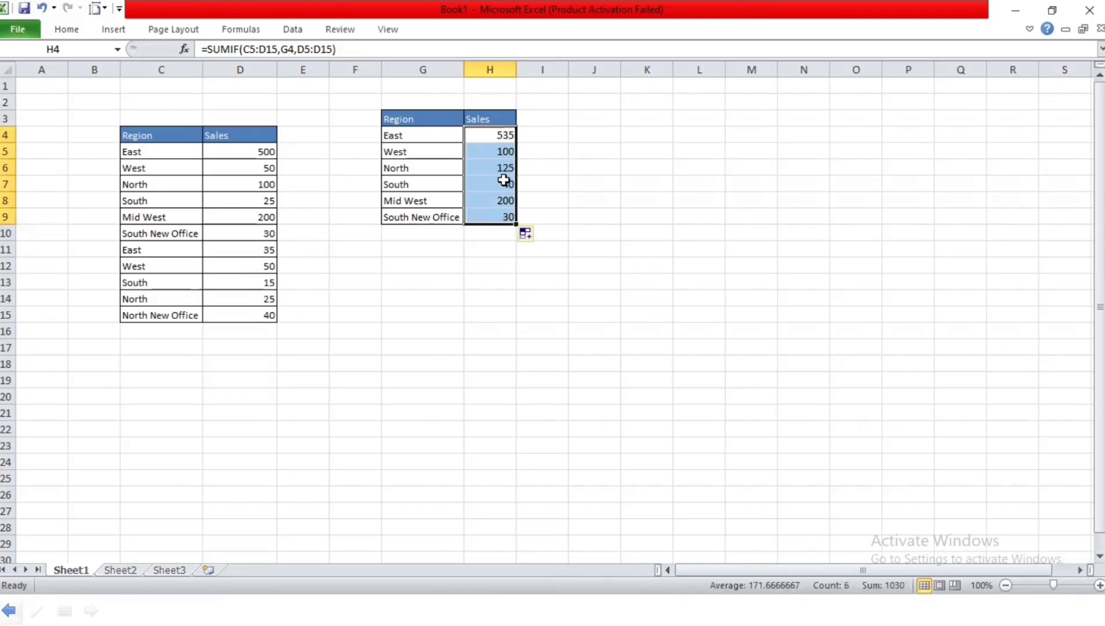
pyautogui.click(500, 136)
pyautogui.moveTo(518, 145); pyautogui.dragTo(502, 214)
# Inspect which source ranges the SUMIF formulas in H4 through H7 refer to
pyautogui.click(496, 134)
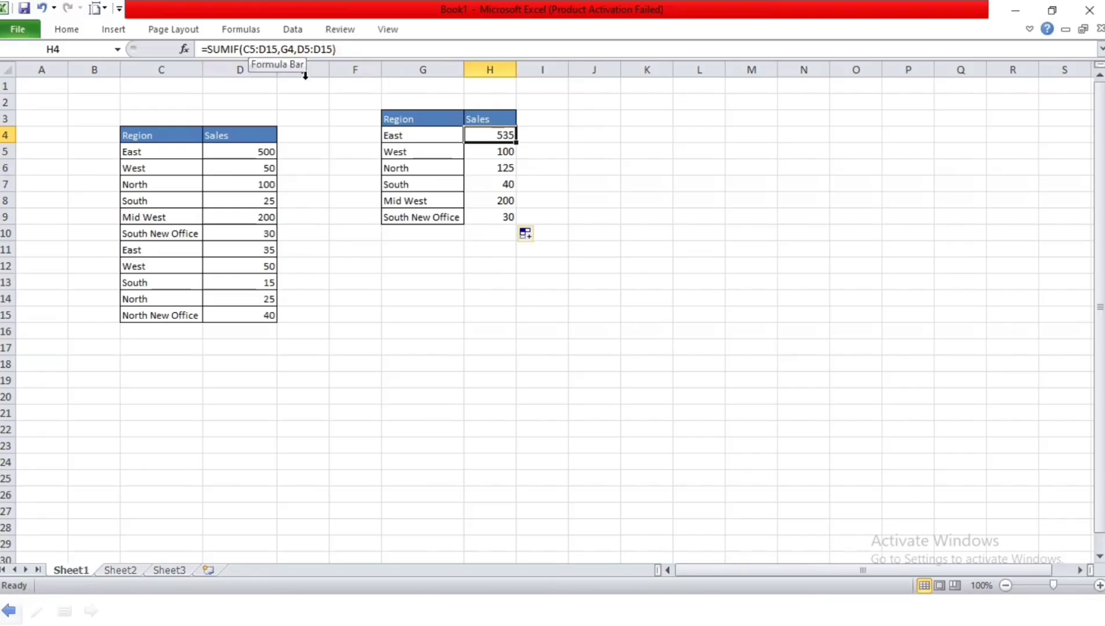
pyautogui.click(347, 51)
pyautogui.press('Return')
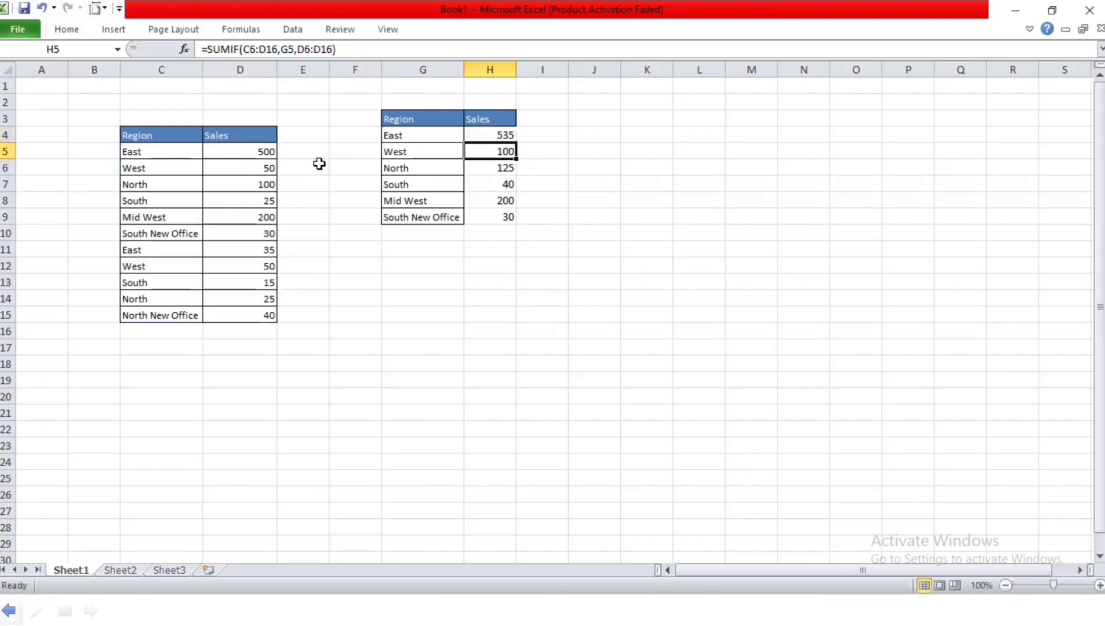
pyautogui.click(377, 51)
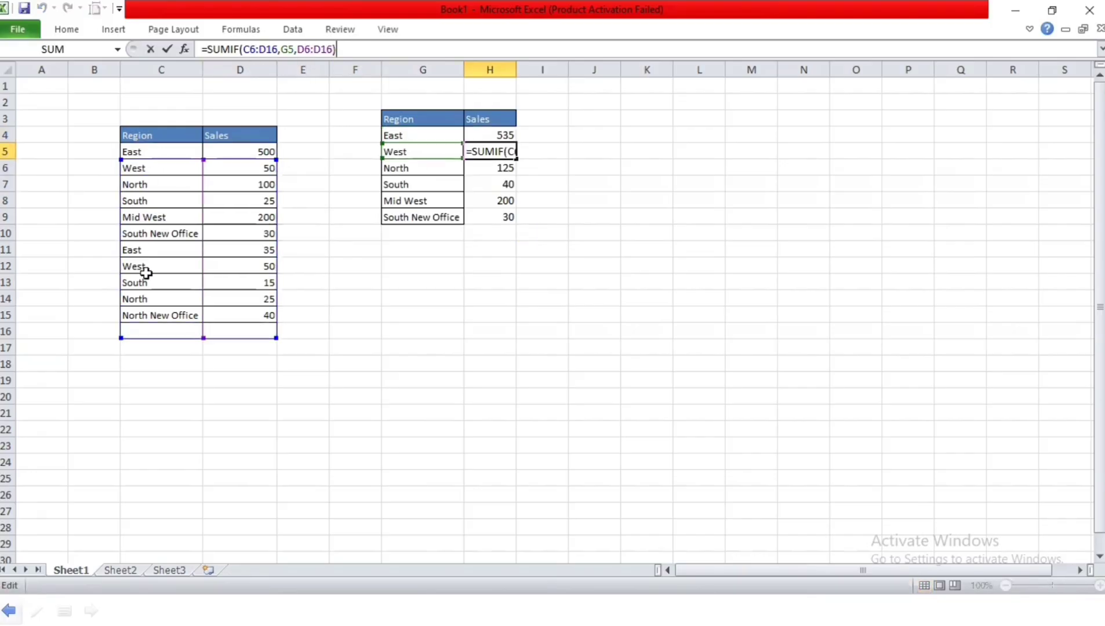
pyautogui.press('Return')
pyautogui.click(329, 49)
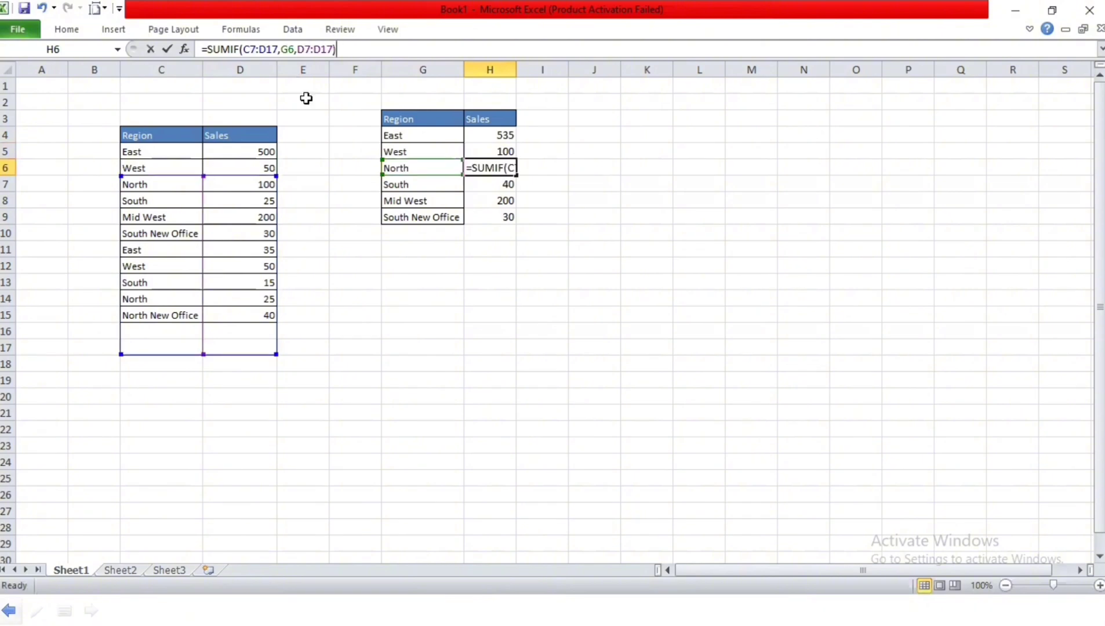
pyautogui.press('Return')
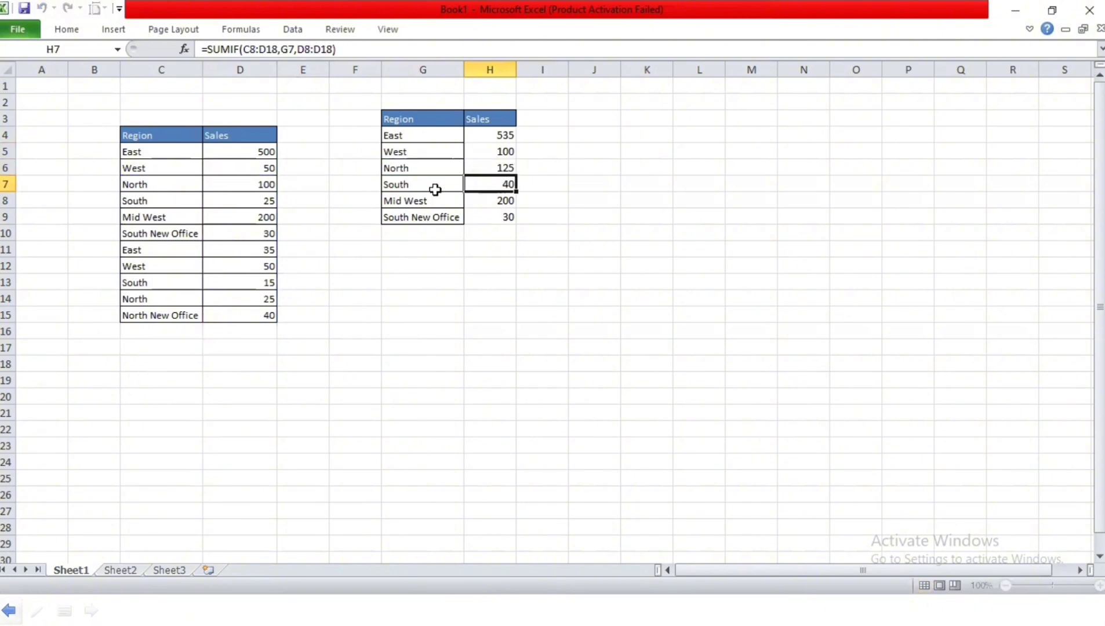
pyautogui.click(364, 49)
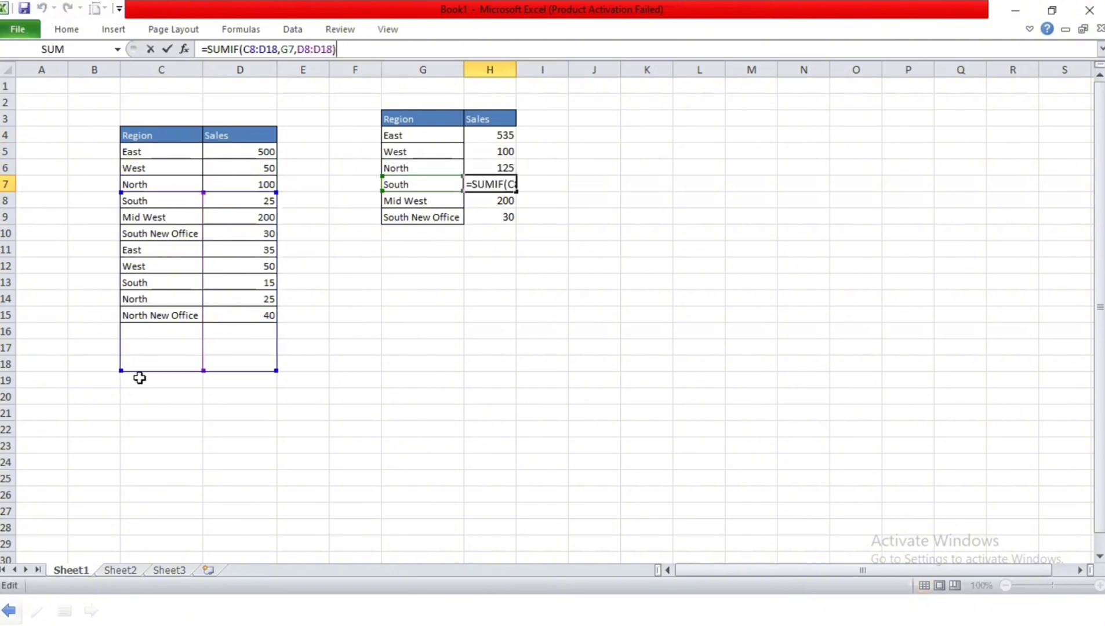
pyautogui.press('Return')
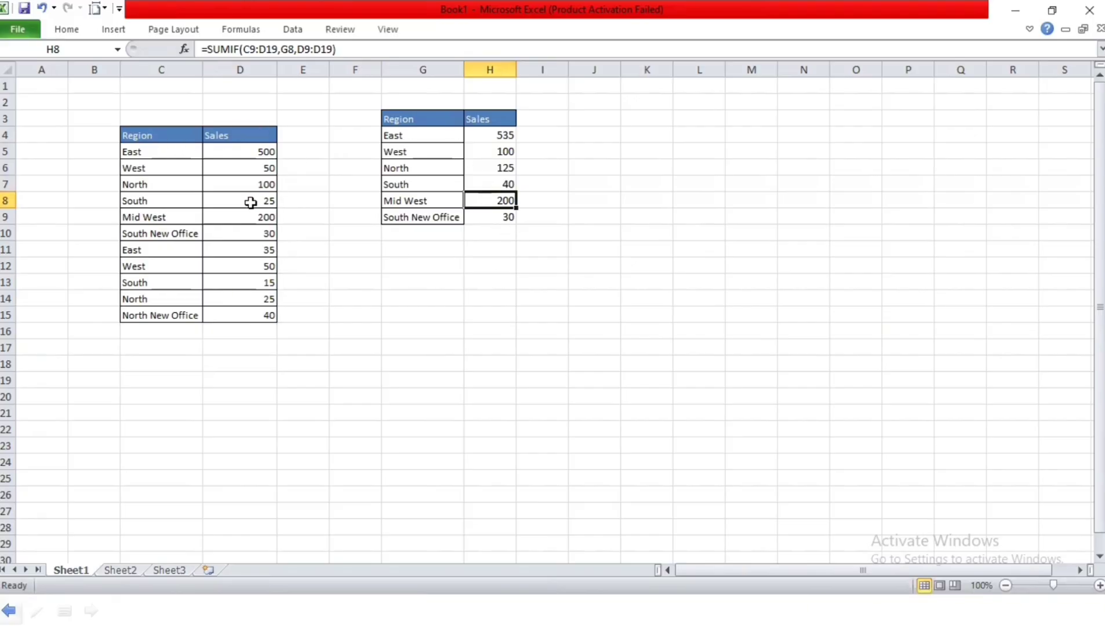
# Review the source range C5:D15 and the region criteria in G4:G9 against the SUMIF formula in H4
pyautogui.click(491, 135)
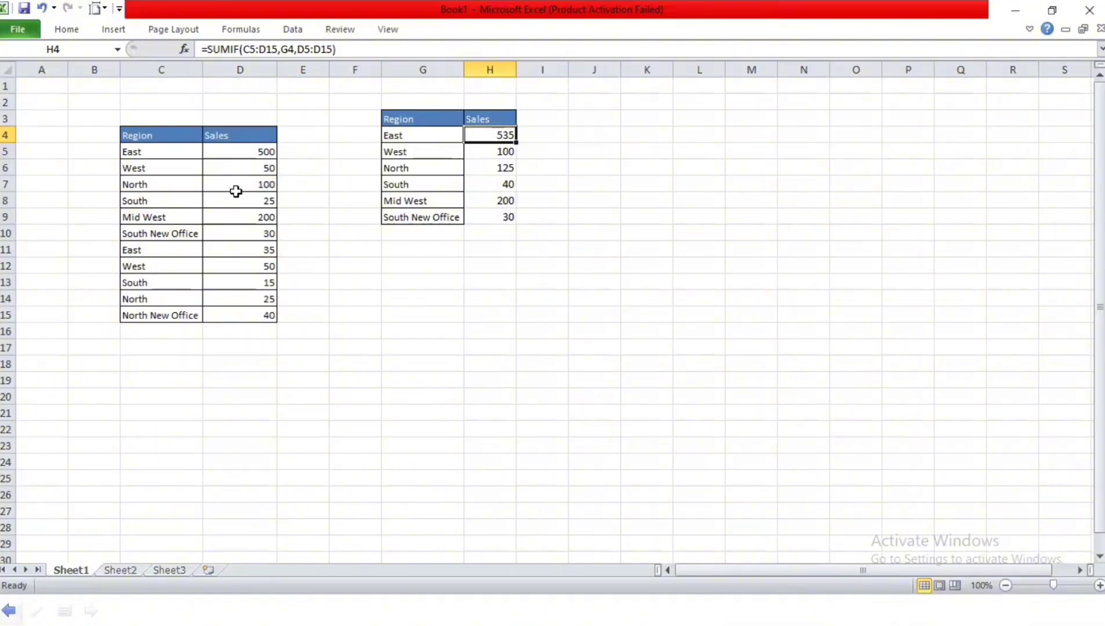
pyautogui.moveTo(169, 152); pyautogui.dragTo(243, 319)
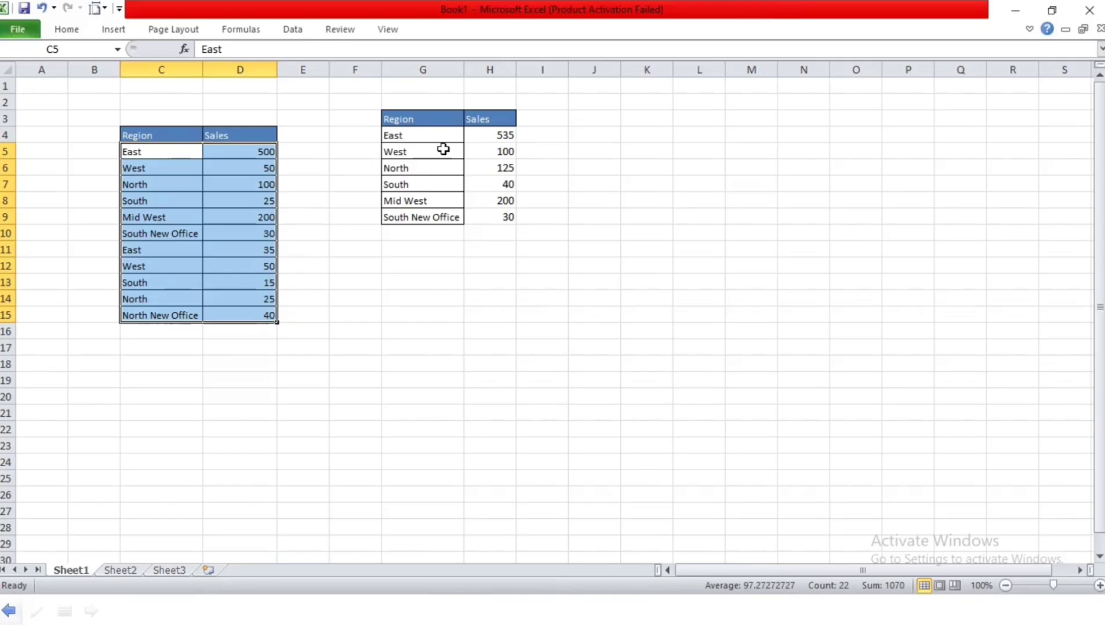
pyautogui.click(496, 137)
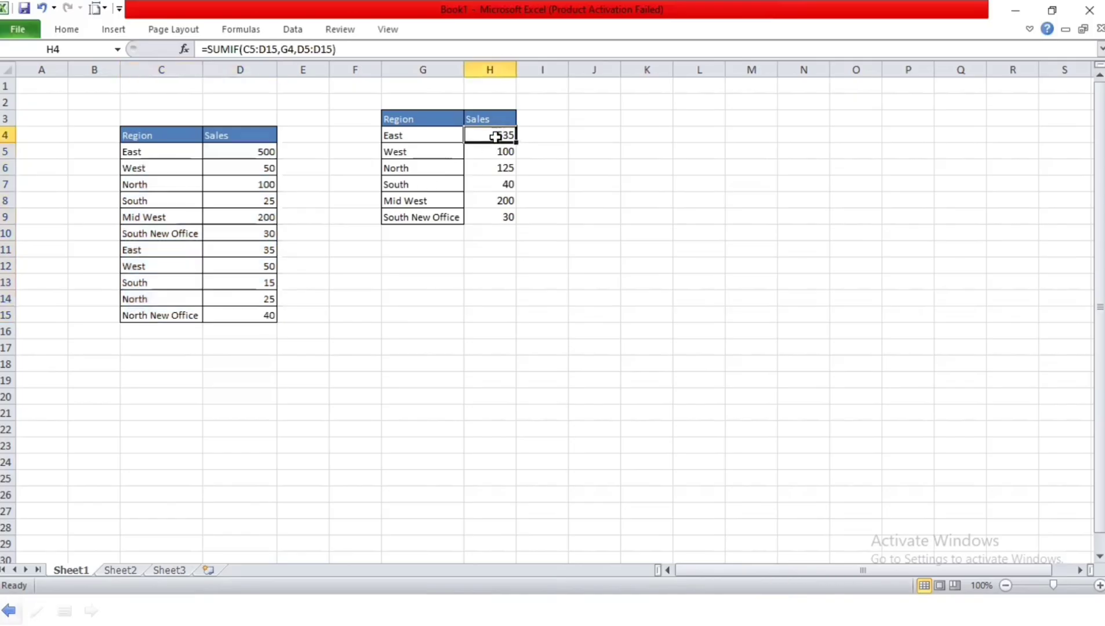
pyautogui.click(418, 138)
pyautogui.click(423, 152)
pyautogui.click(419, 168)
pyautogui.click(415, 184)
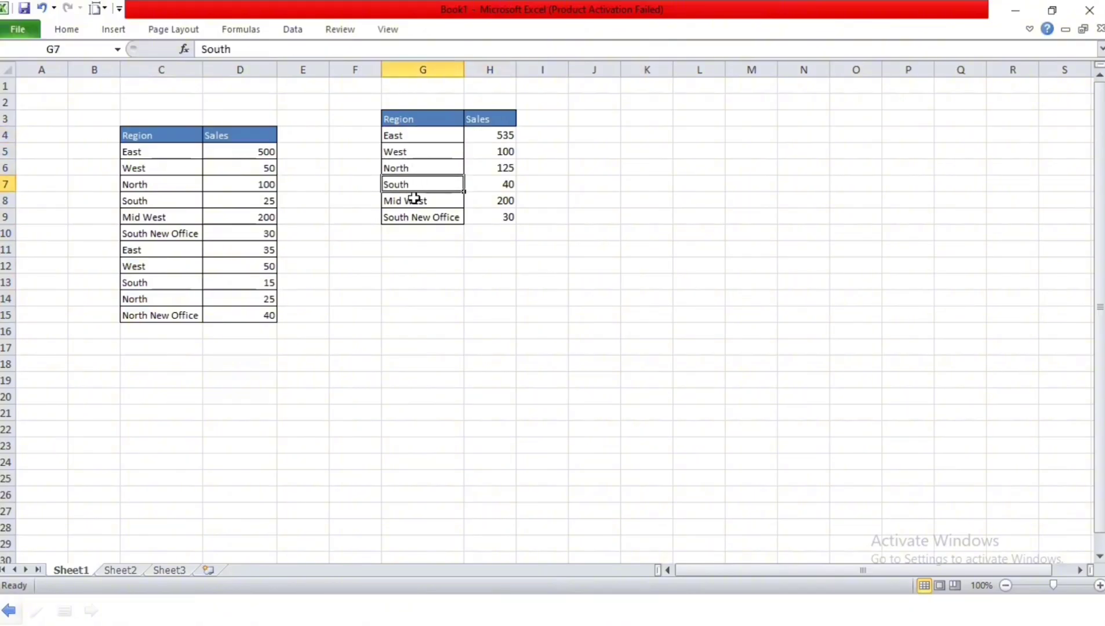
pyautogui.click(416, 201)
pyautogui.click(418, 220)
pyautogui.click(412, 139)
pyautogui.click(449, 153)
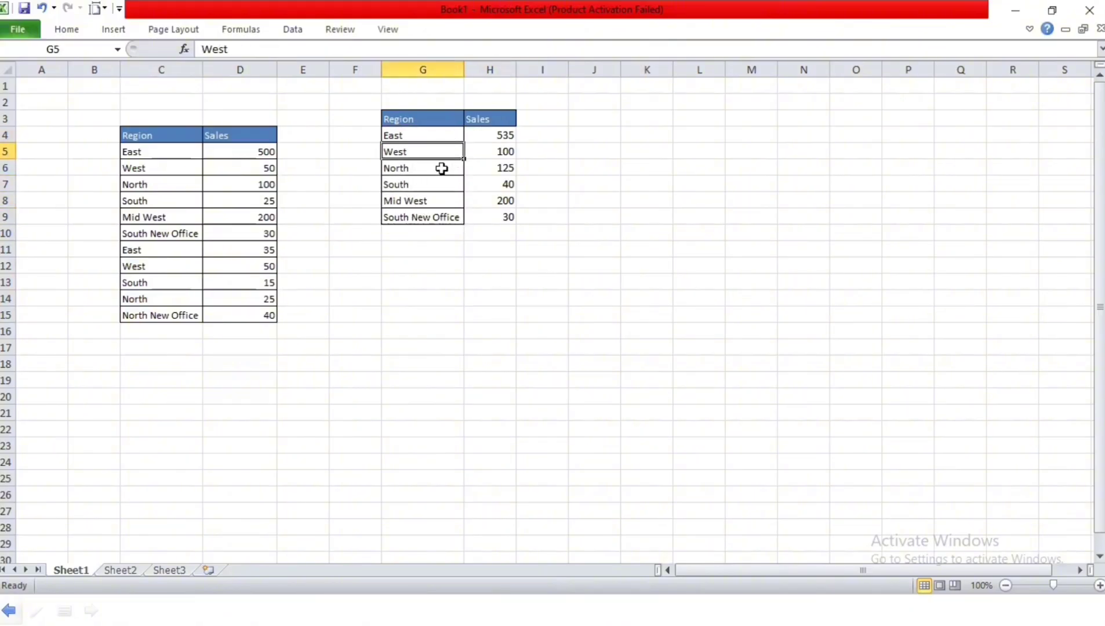
pyautogui.click(437, 170)
pyautogui.click(435, 184)
pyautogui.click(432, 201)
pyautogui.click(427, 215)
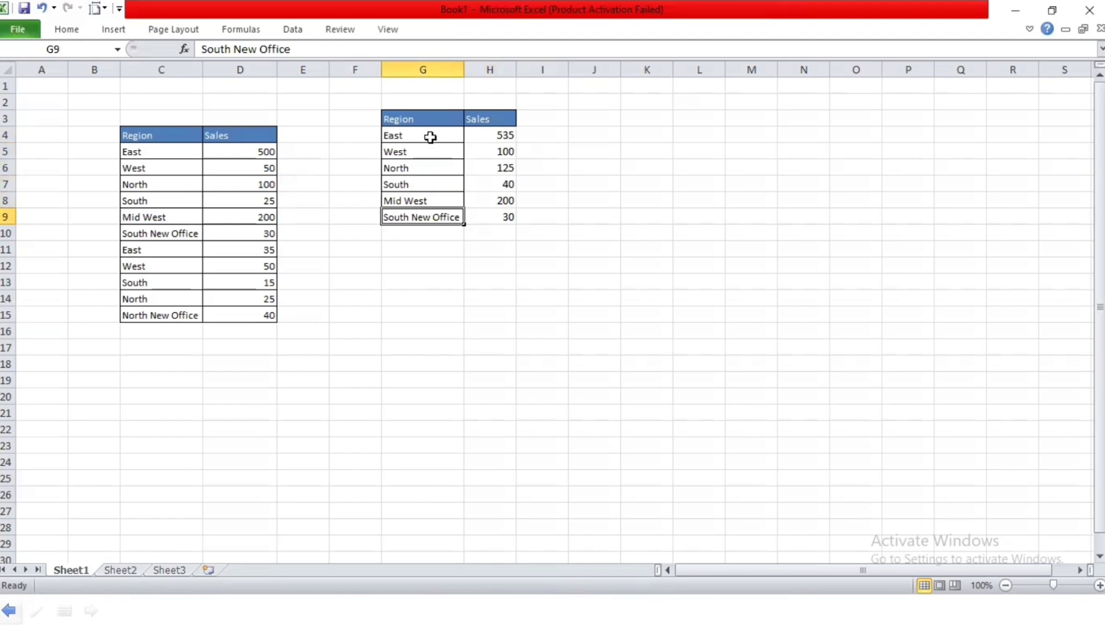
pyautogui.moveTo(429, 138); pyautogui.dragTo(419, 210)
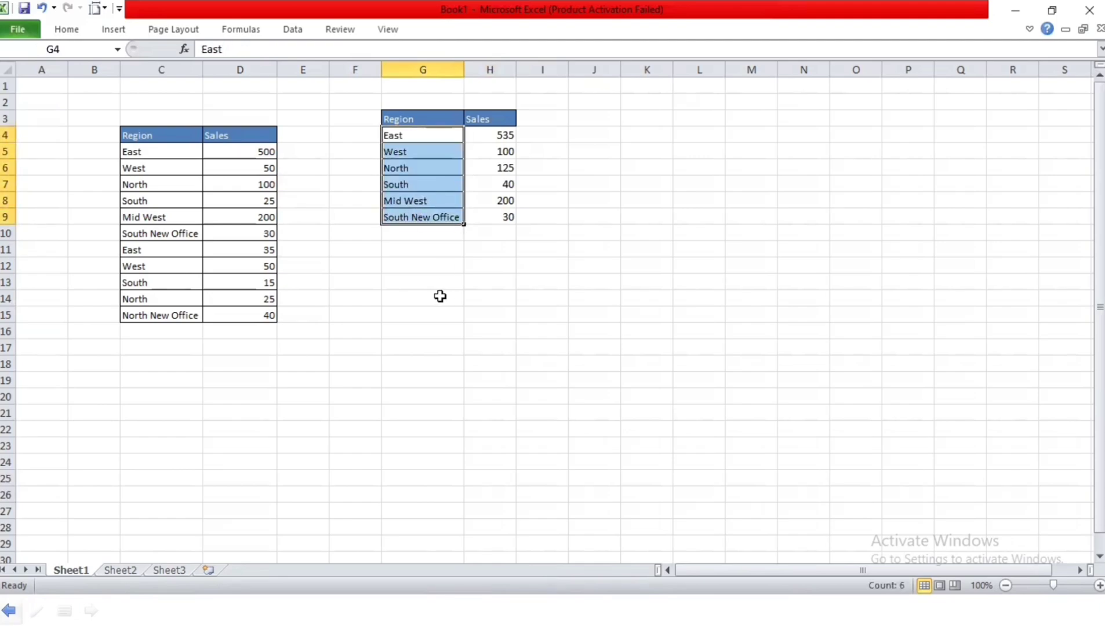
pyautogui.click(441, 296)
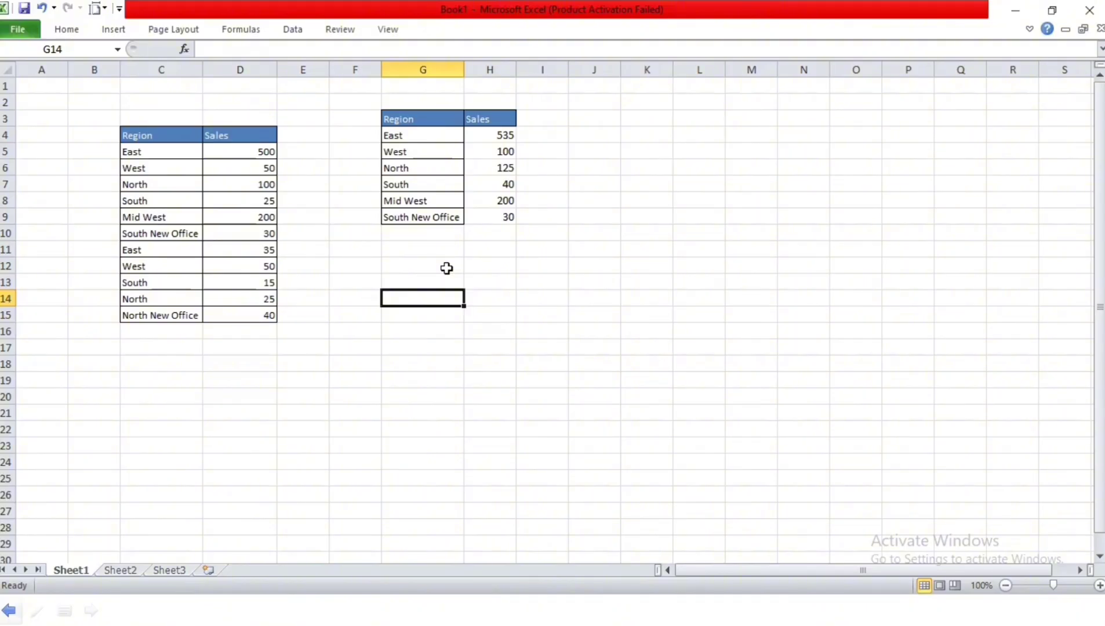
# Clear the SUMIF formulas from cells H4:H12
pyautogui.moveTo(174, 150); pyautogui.dragTo(267, 319)
pyautogui.click(500, 137)
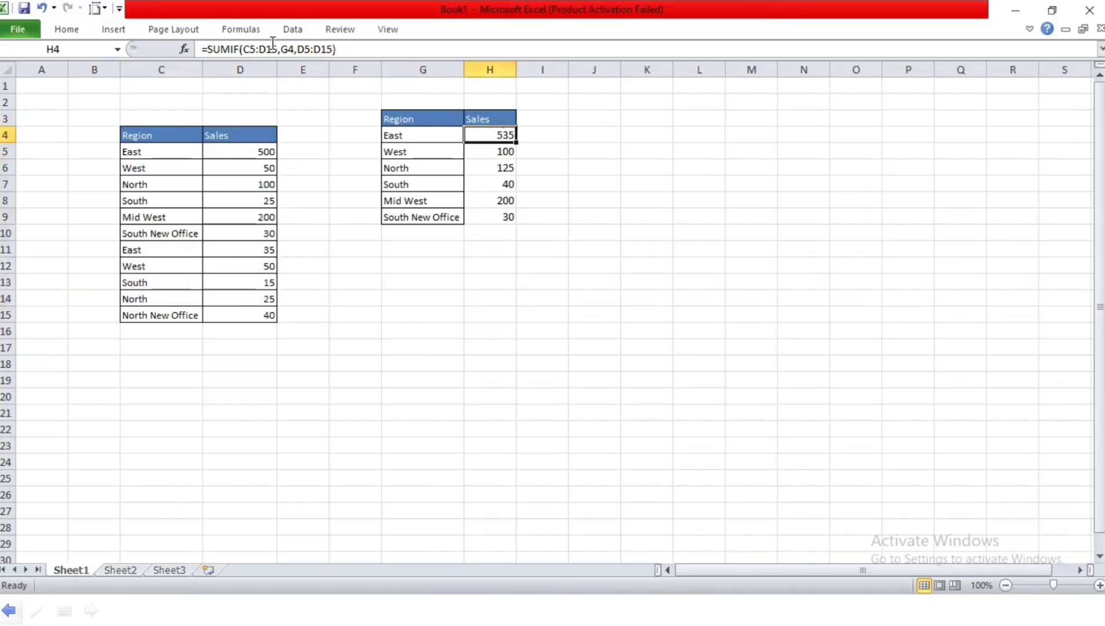
pyautogui.moveTo(495, 135); pyautogui.dragTo(503, 242)
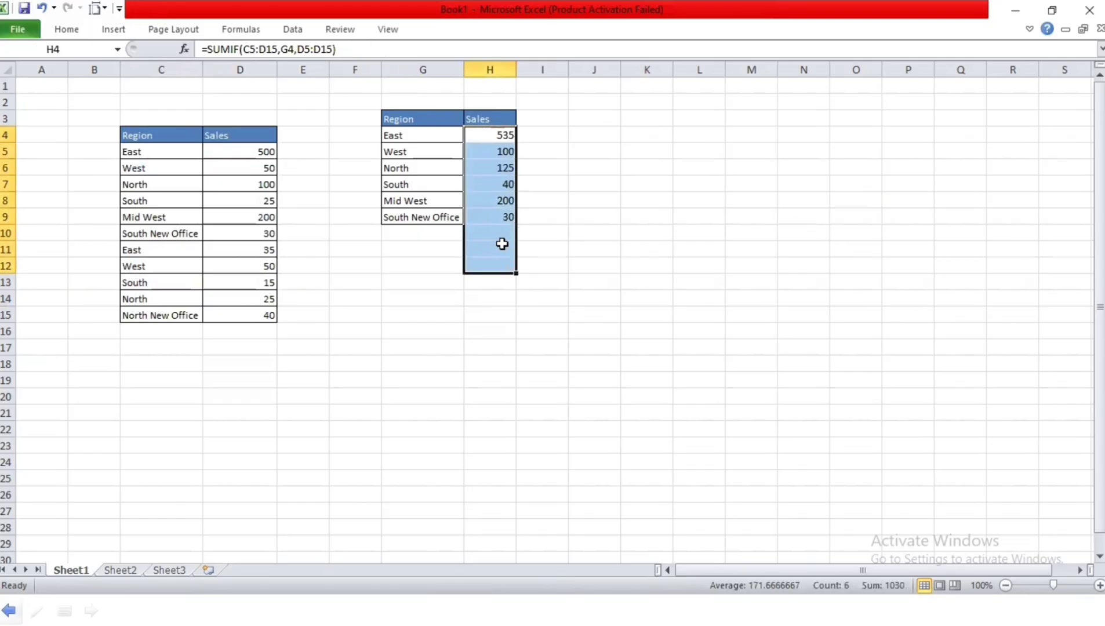
pyautogui.press('Delete')
# Begin a SUMIF formula in H4 with the absolute range $C$5:$D$15 as its first argument
pyautogui.click(487, 132)
pyautogui.write('=sumif')
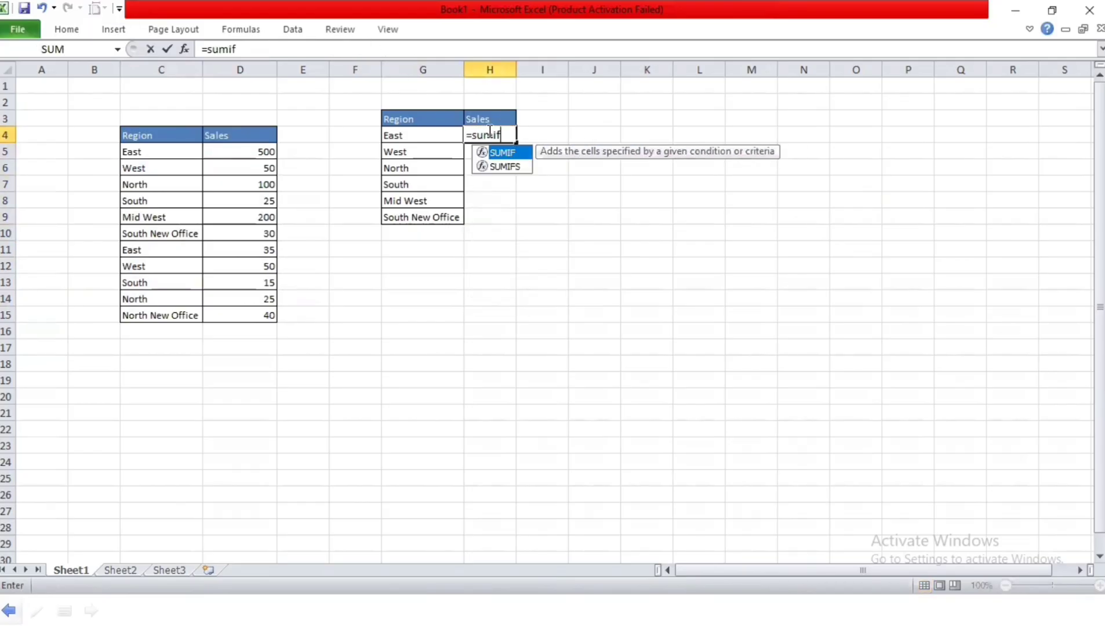
pyautogui.press('Tab')
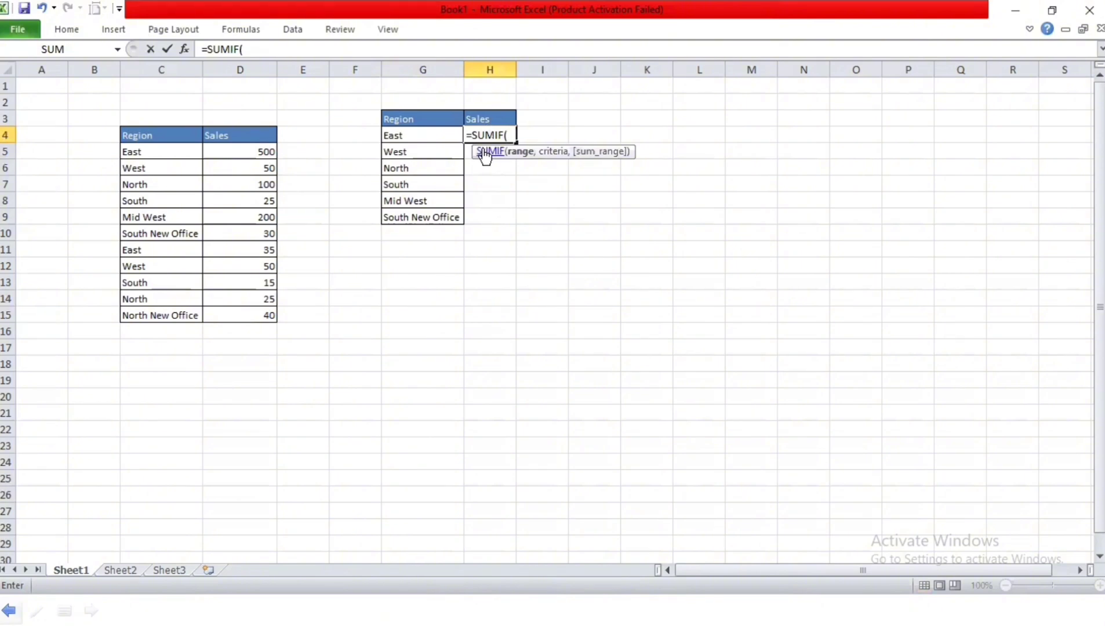
pyautogui.moveTo(165, 150); pyautogui.dragTo(242, 315)
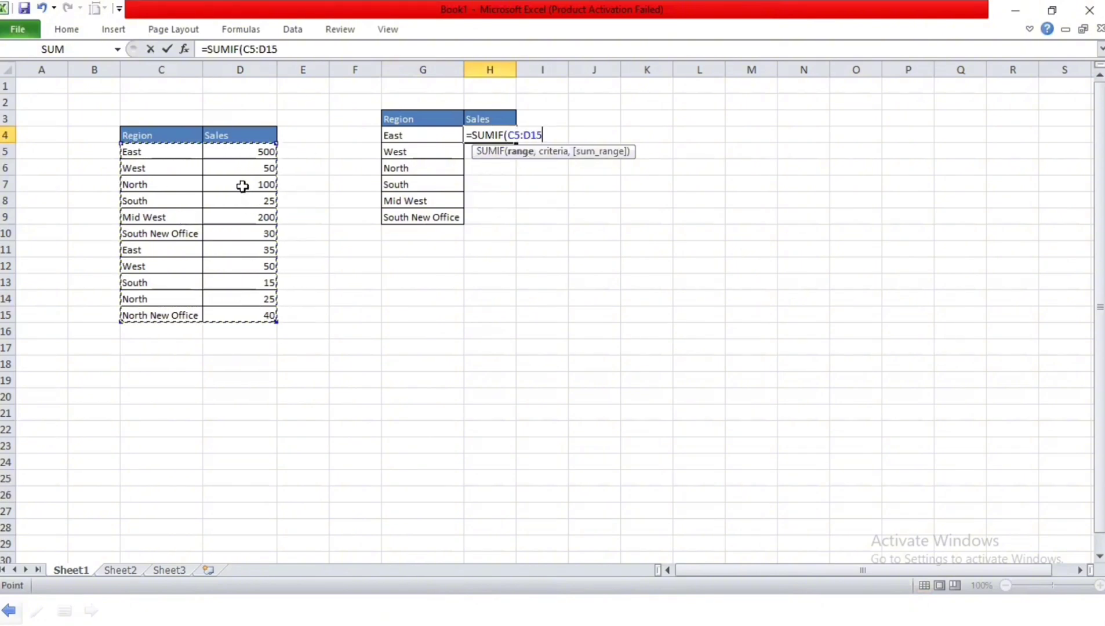
pyautogui.press('F4')
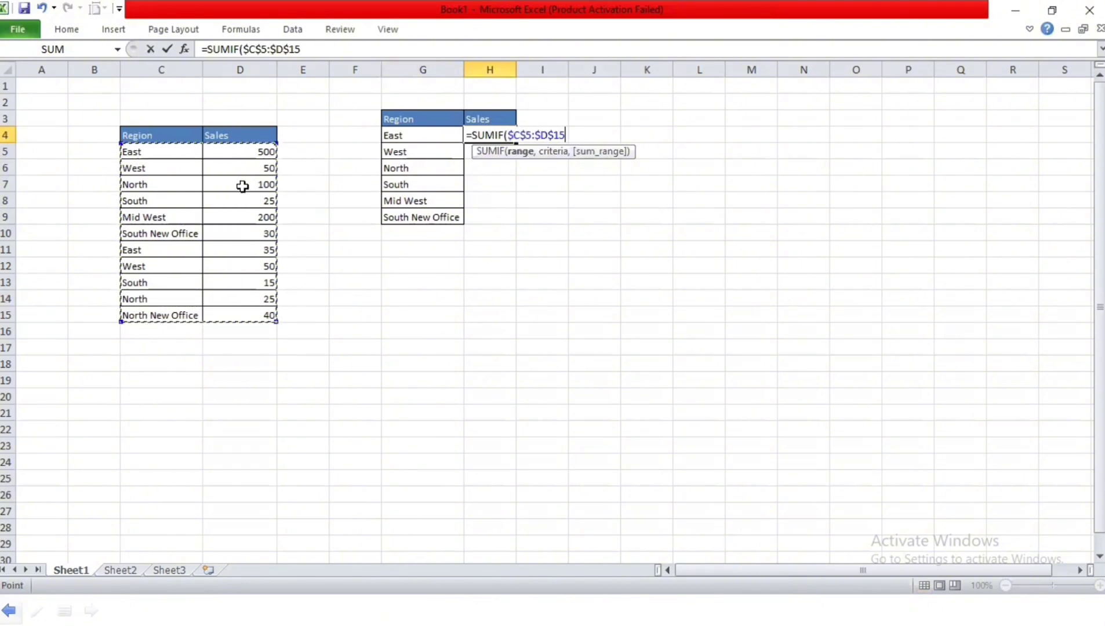
pyautogui.click(307, 49)
pyautogui.write(',')
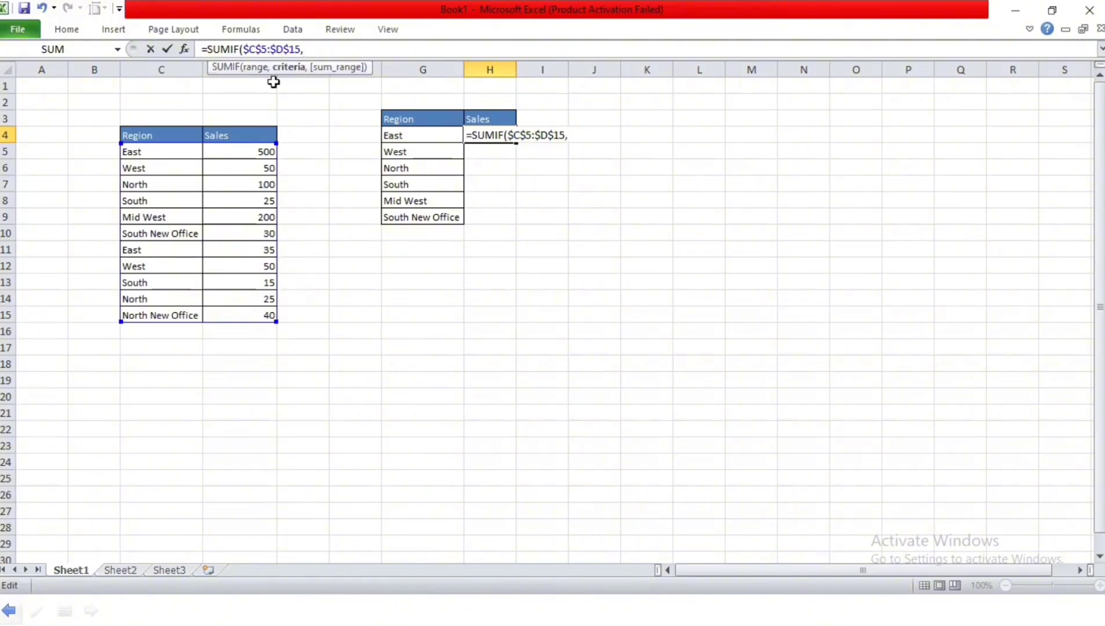
# Complete the H4 formula with criterion G4 and absolute sum range $D$5:$D$15, giving =SUMIF($C$5:$D$15,G4,$D$5:$D$15)
pyautogui.click(432, 137)
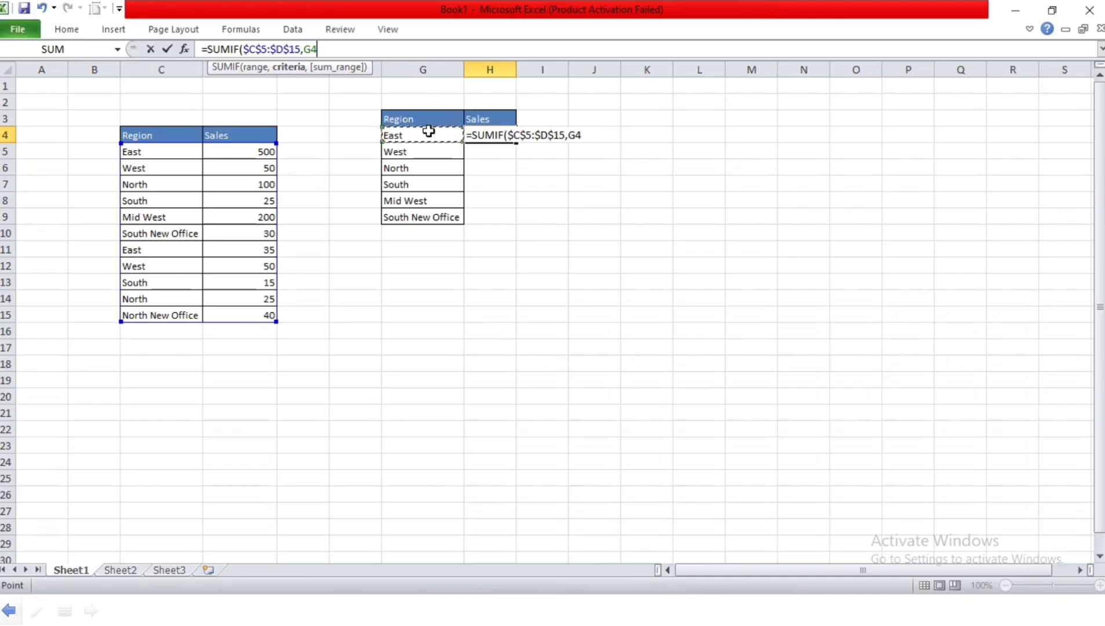
pyautogui.write(',')
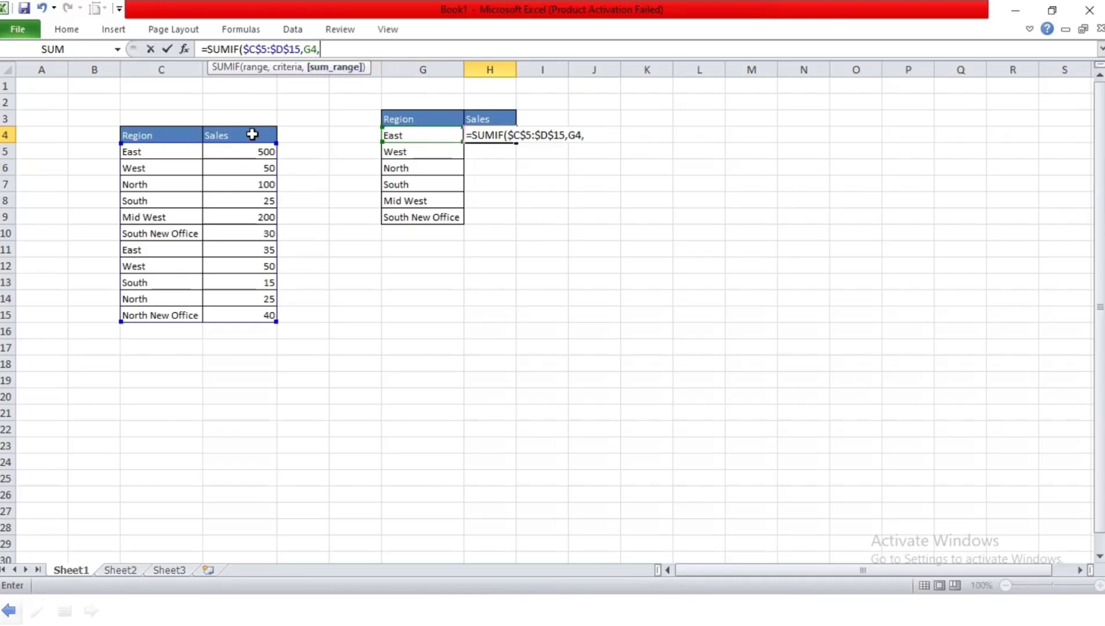
pyautogui.moveTo(232, 150); pyautogui.dragTo(215, 319)
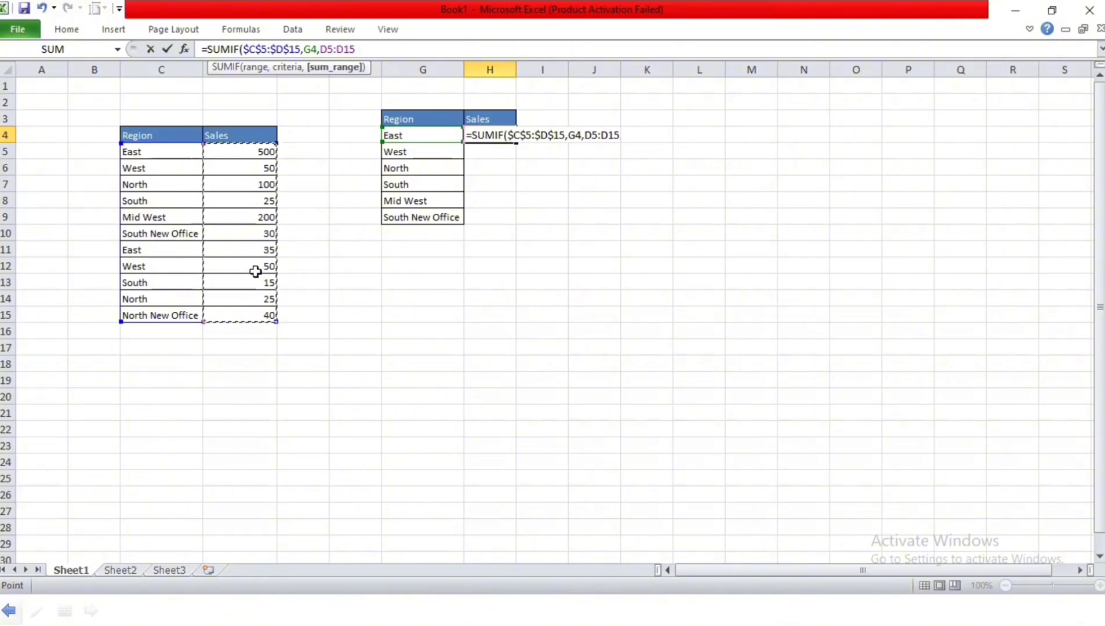
pyautogui.moveTo(256, 271); pyautogui.dragTo(239, 316)
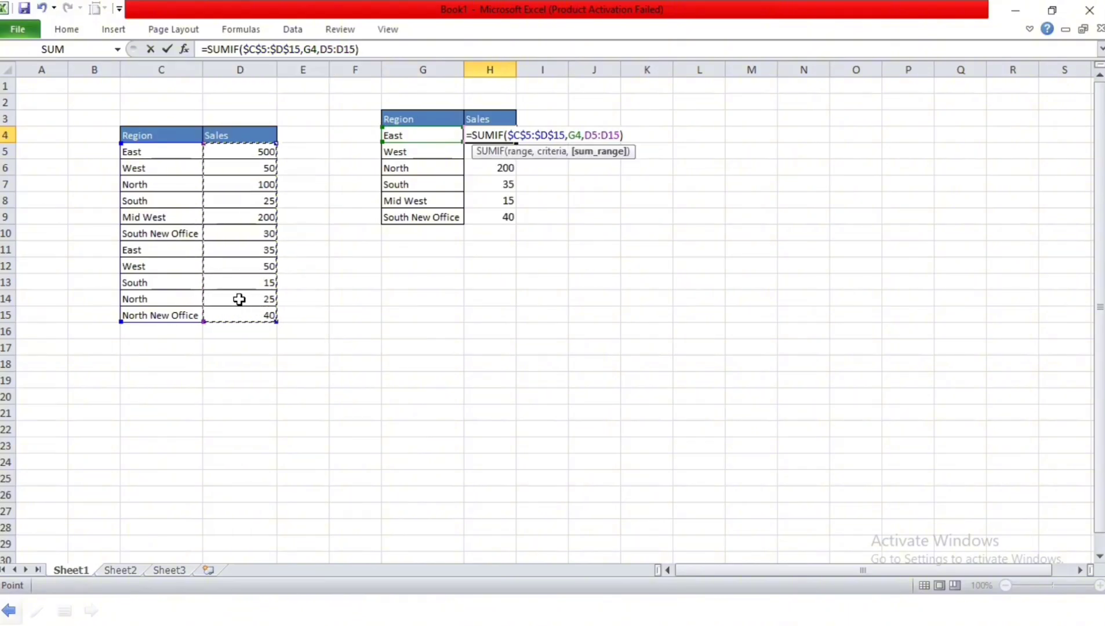
pyautogui.write(')')
pyautogui.press('F4')
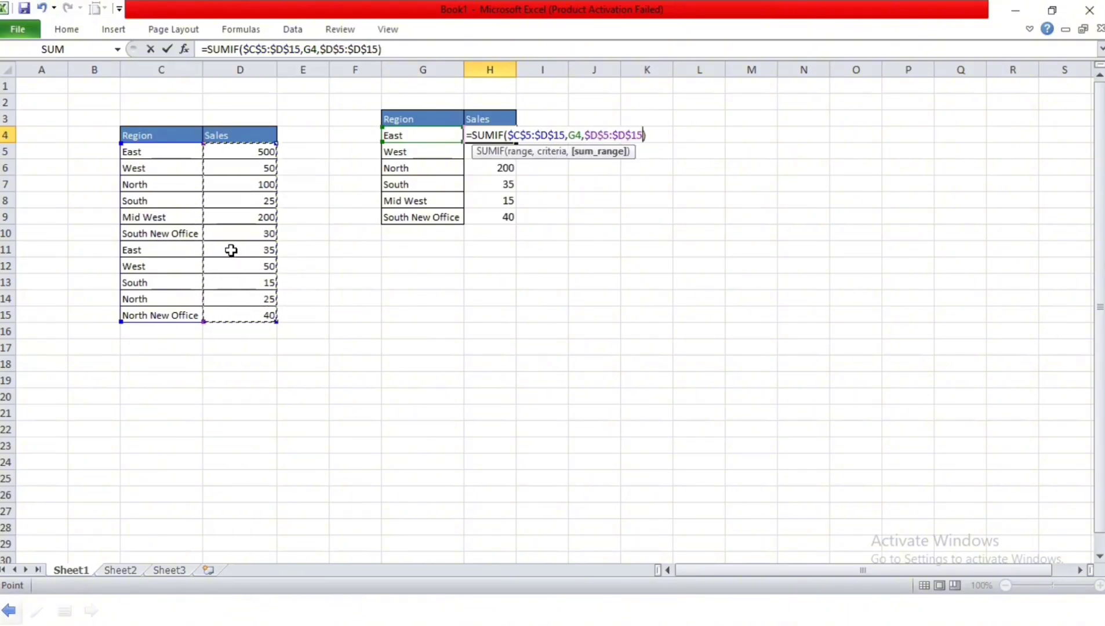
pyautogui.click(387, 46)
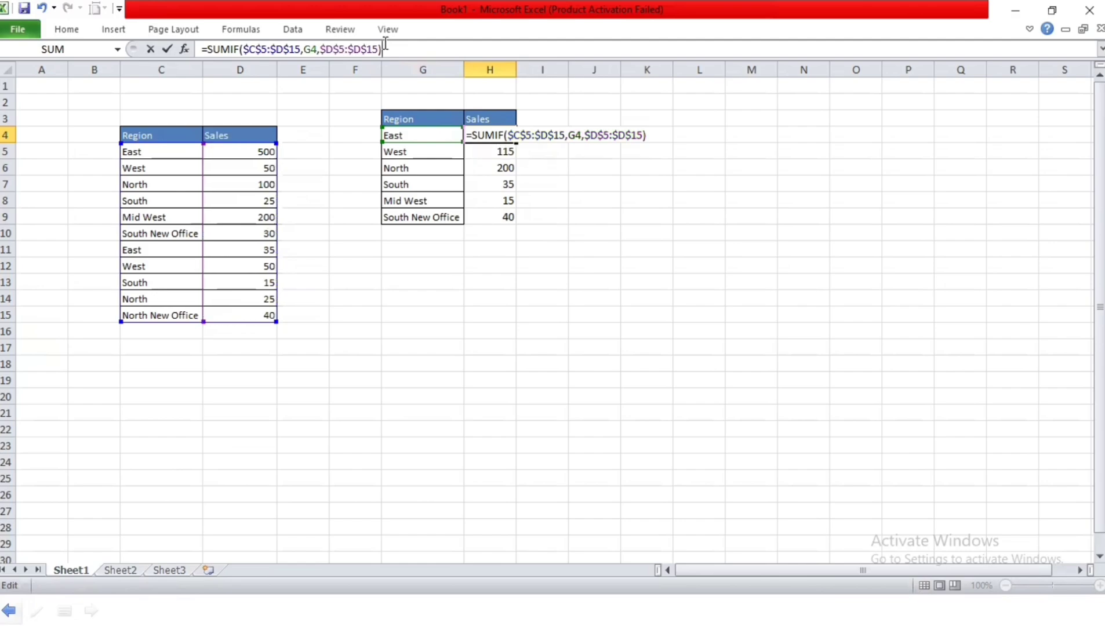
pyautogui.press('Return')
# Fill the absolute-reference SUMIF formula from H4 down to H9
pyautogui.click(496, 136)
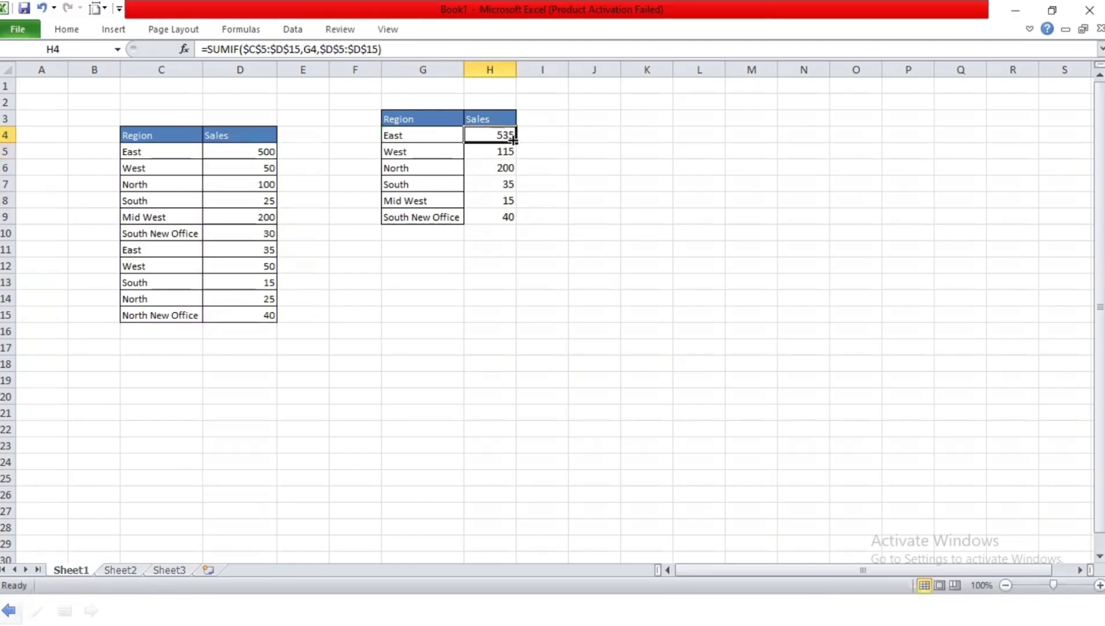
pyautogui.moveTo(515, 142); pyautogui.dragTo(515, 219)
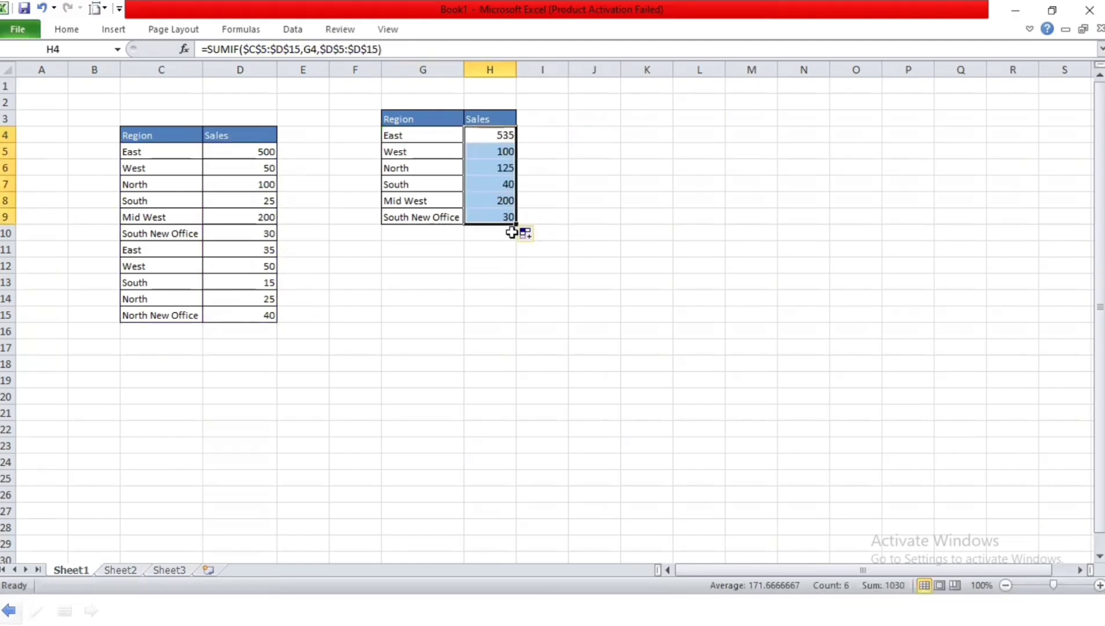
pyautogui.click(484, 242)
pyautogui.click(480, 131)
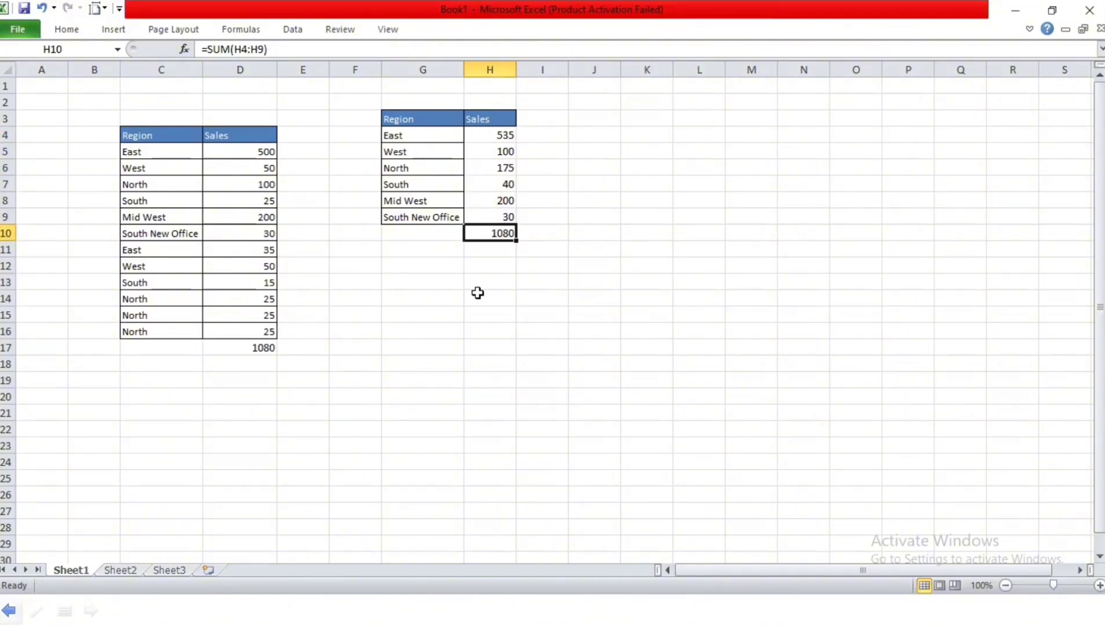
pyautogui.click(478, 293)
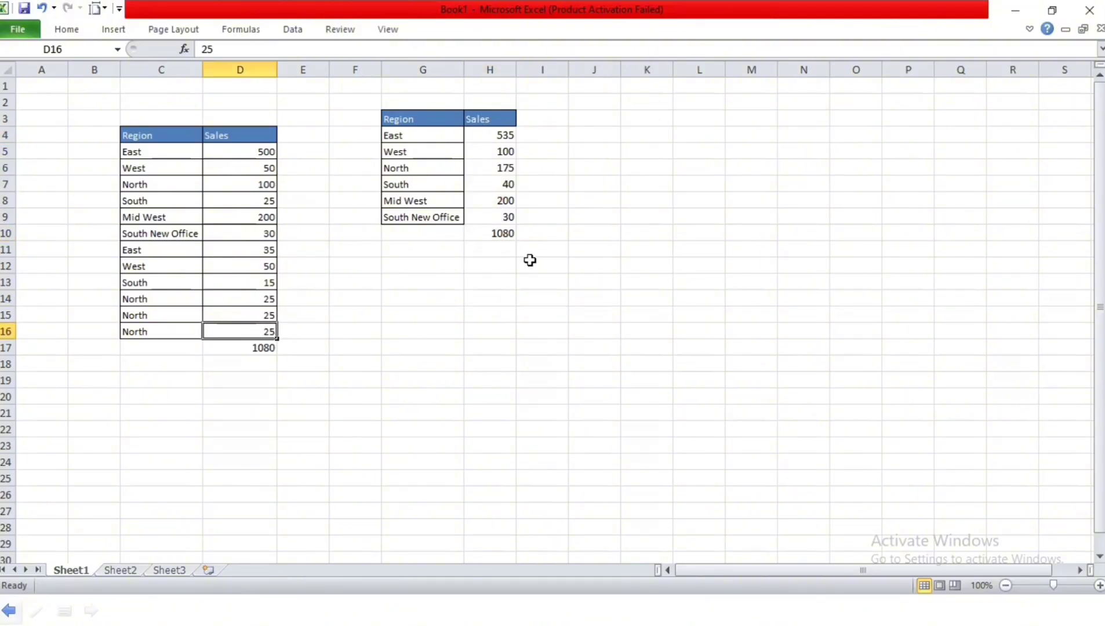
pyautogui.moveTo(530, 278); pyautogui.dragTo(529, 269)
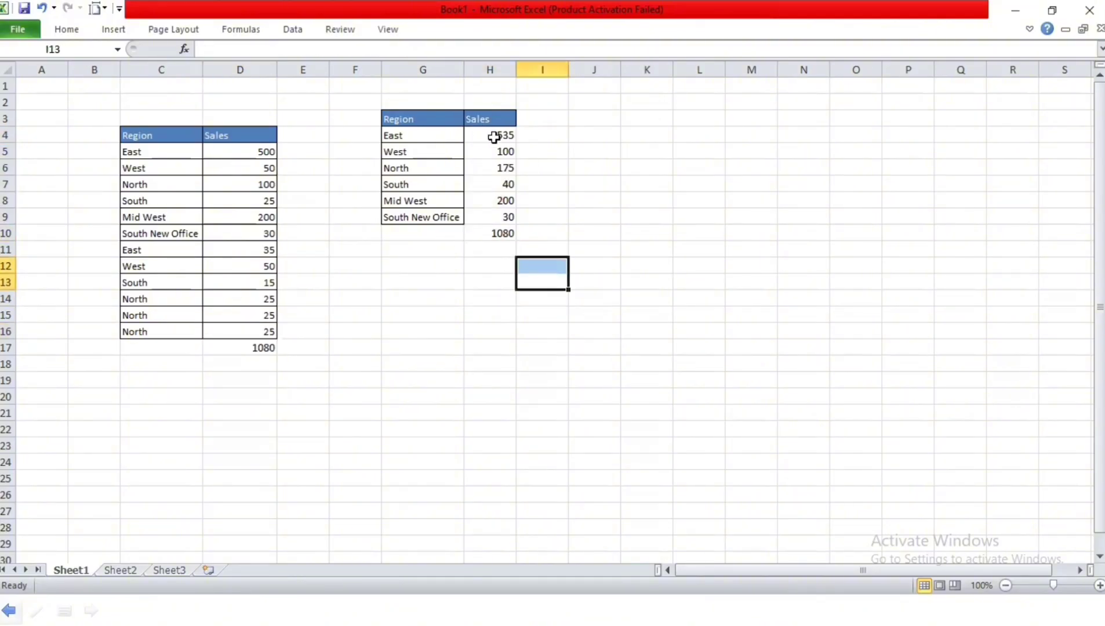
pyautogui.moveTo(494, 138); pyautogui.dragTo(487, 228)
pyautogui.click(579, 200)
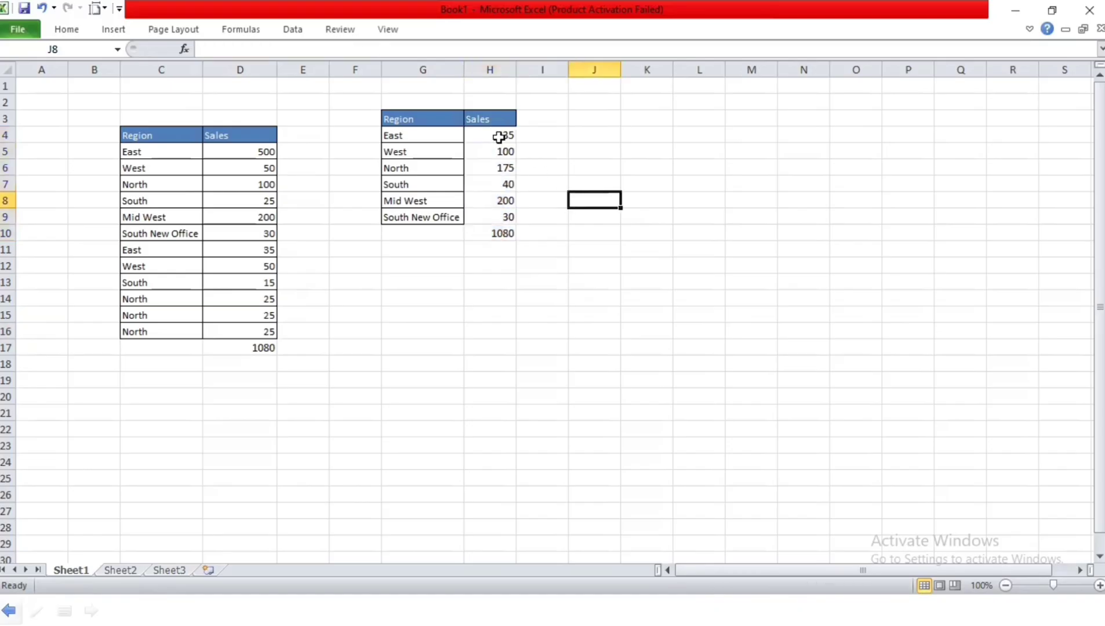
# Clear the SUMIF formulas from the summary cells H4:H9, leaving the total in H10
pyautogui.moveTo(500, 138); pyautogui.dragTo(492, 216)
pyautogui.press('Delete')
pyautogui.click(643, 215)
# Examine the repeated region names in the source list and the region names in G4:G9 of the summary list
pyautogui.click(491, 136)
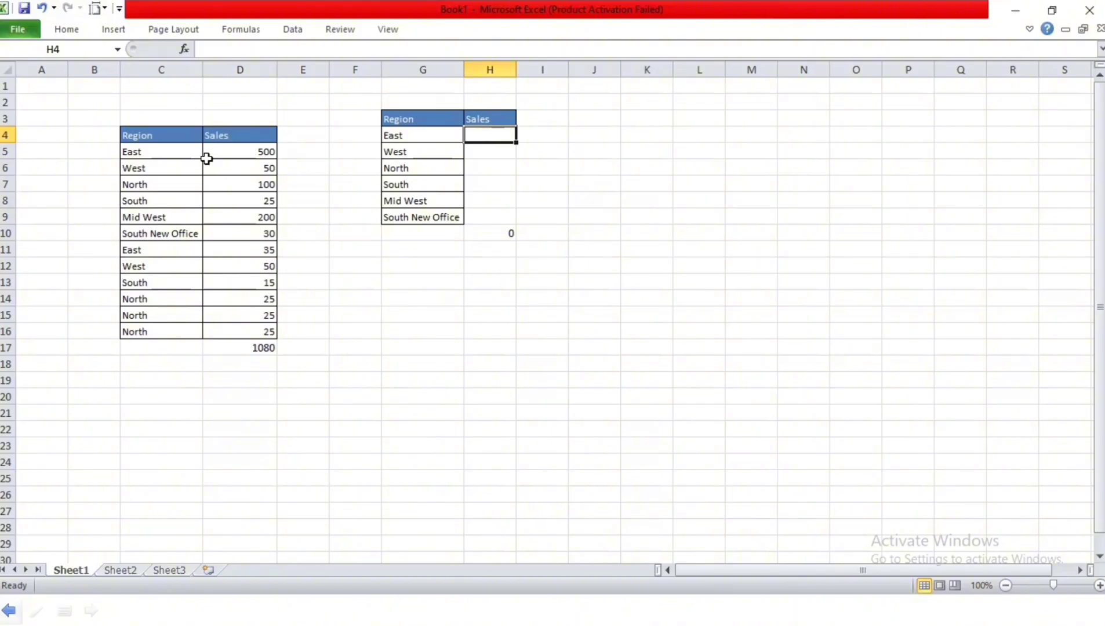
pyautogui.click(161, 152)
pyautogui.click(152, 200)
pyautogui.click(165, 285)
pyautogui.click(169, 313)
pyautogui.click(172, 234)
pyautogui.click(173, 281)
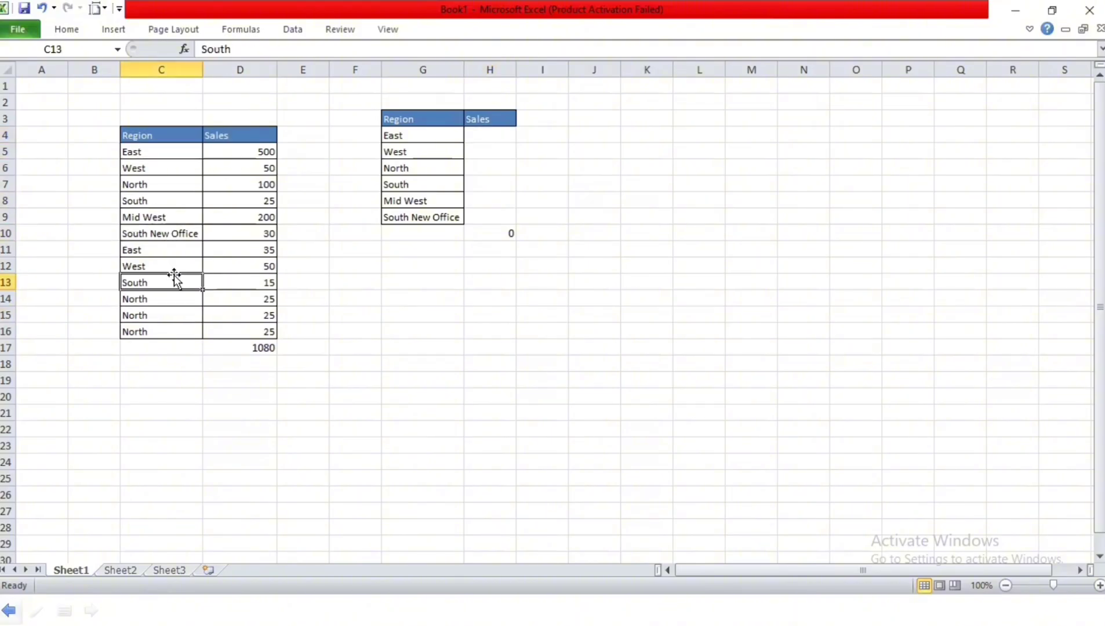
pyautogui.click(409, 139)
pyautogui.moveTo(409, 139); pyautogui.dragTo(418, 217)
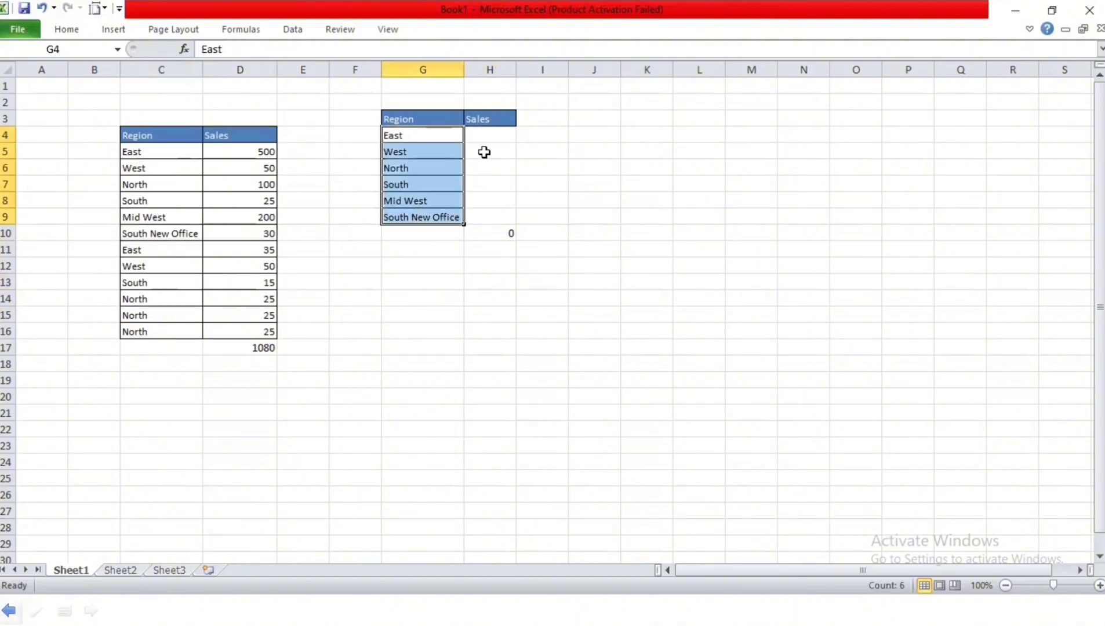
# Begin a SUMIF formula in H4 with C5:D16 as its range argument
pyautogui.click(486, 139)
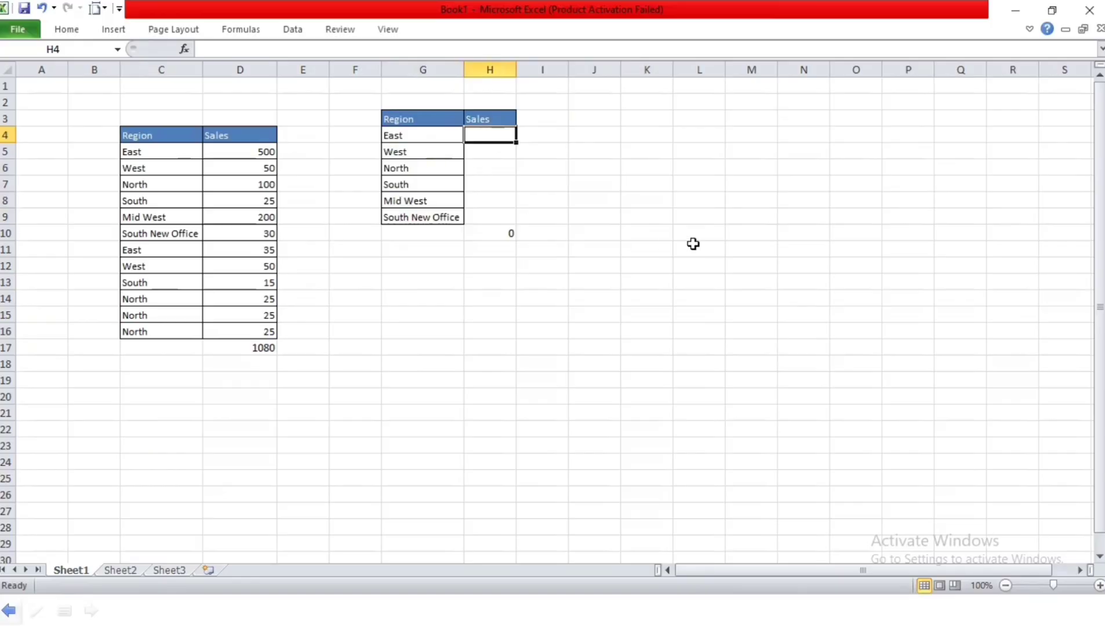
pyautogui.write('=sumif')
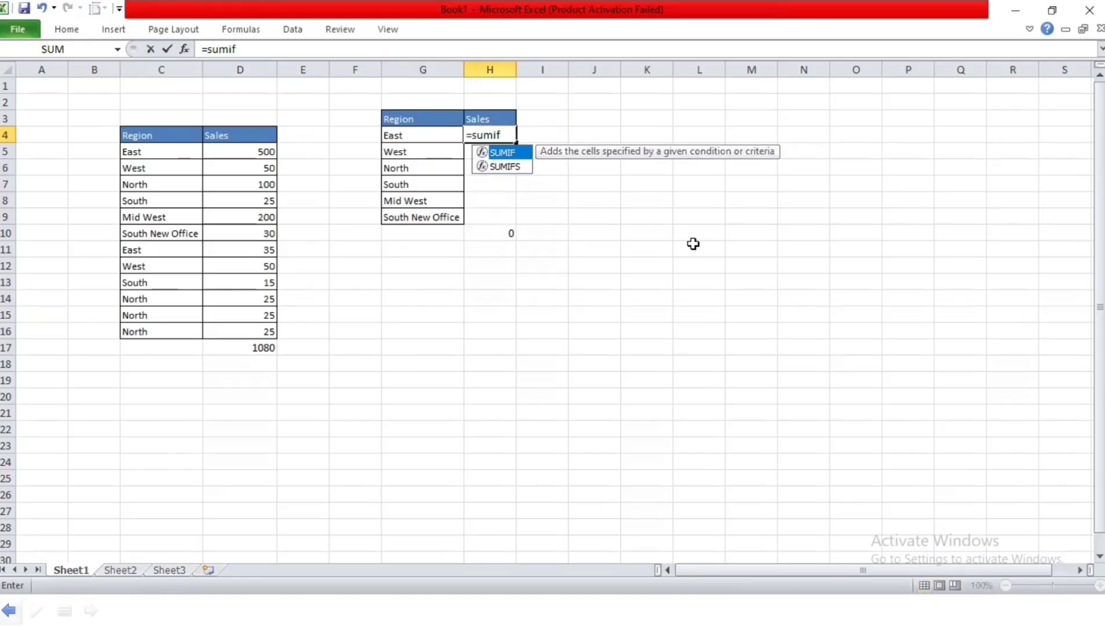
pyautogui.press('Tab')
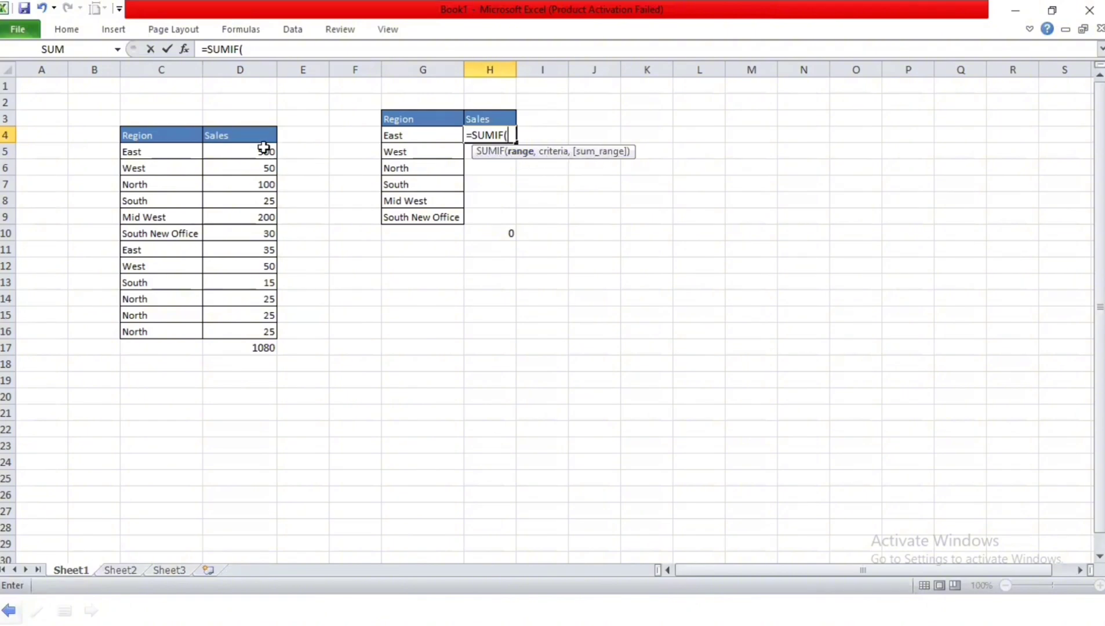
pyautogui.moveTo(168, 151); pyautogui.dragTo(263, 331)
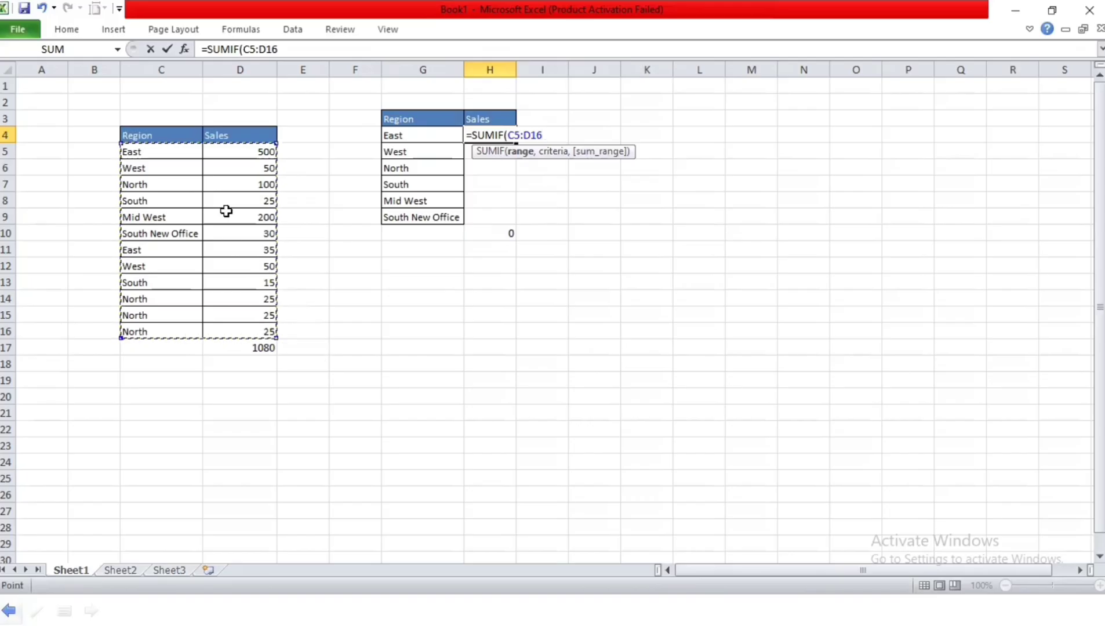
pyautogui.write(',')
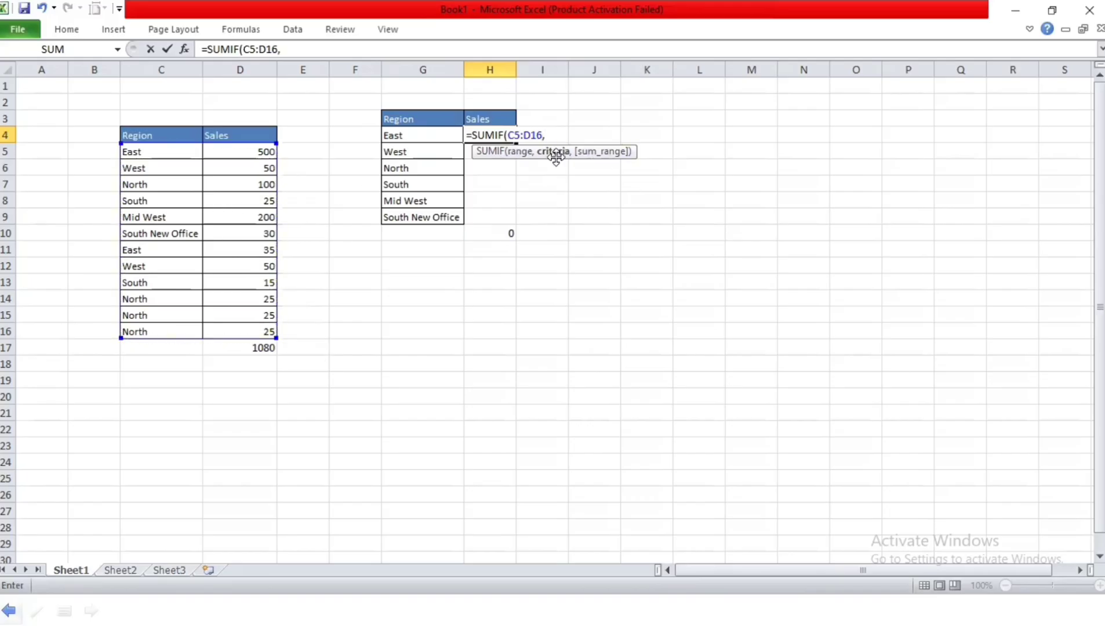
# Replace the range argument of the H4 formula with the absolute reference $C$5:$D$16
pyautogui.press('BackSpace')
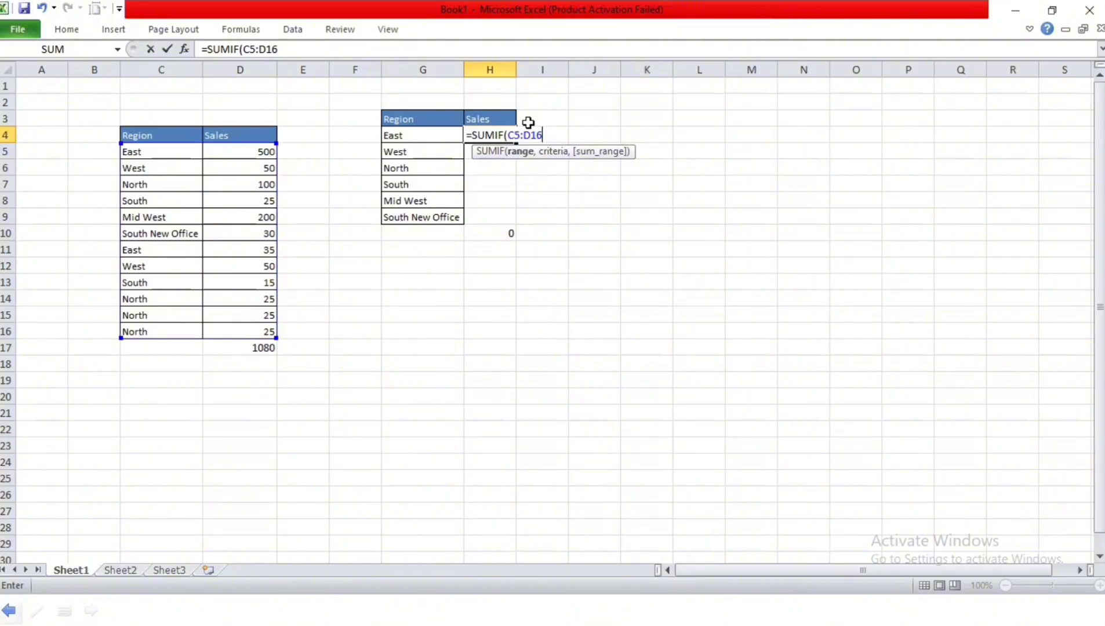
pyautogui.press('F4')
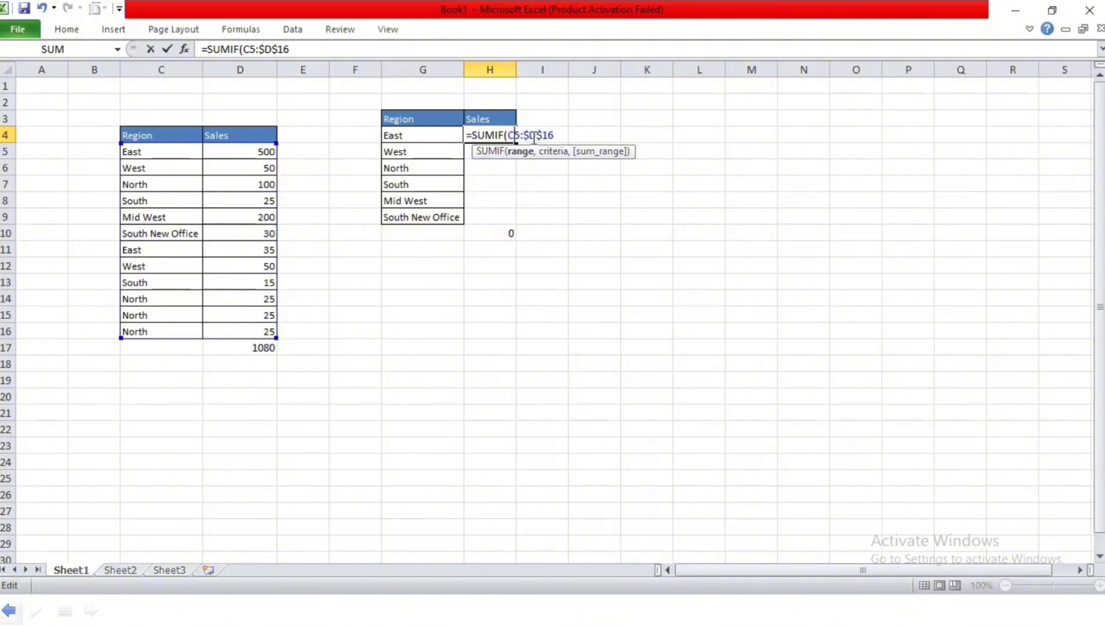
pyautogui.press('F4')
pyautogui.click(571, 135)
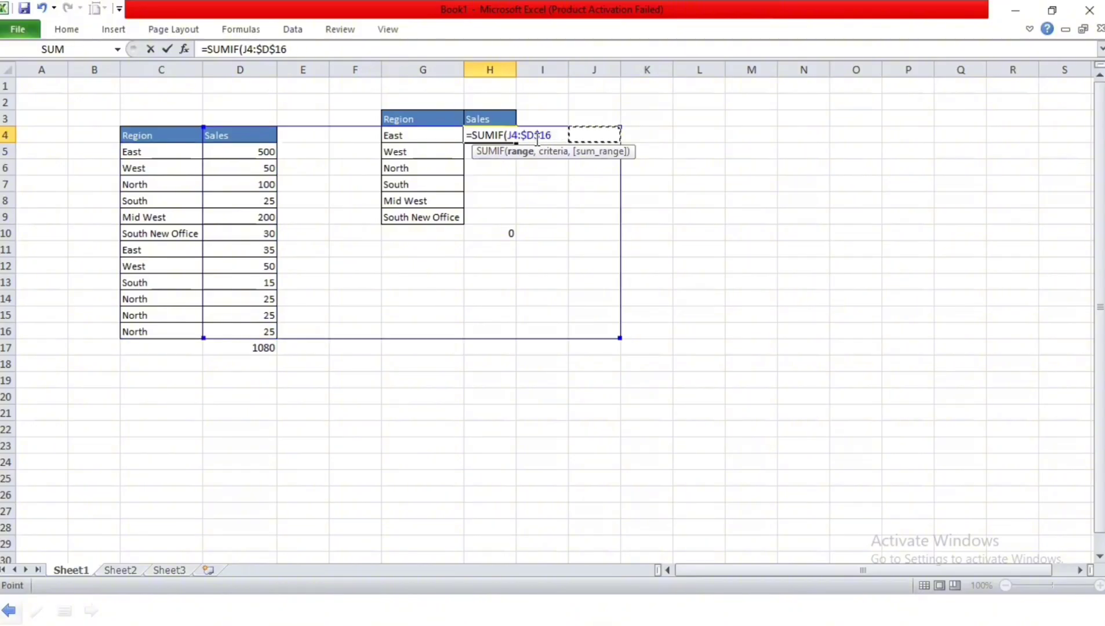
pyautogui.moveTo(154, 156); pyautogui.dragTo(261, 332)
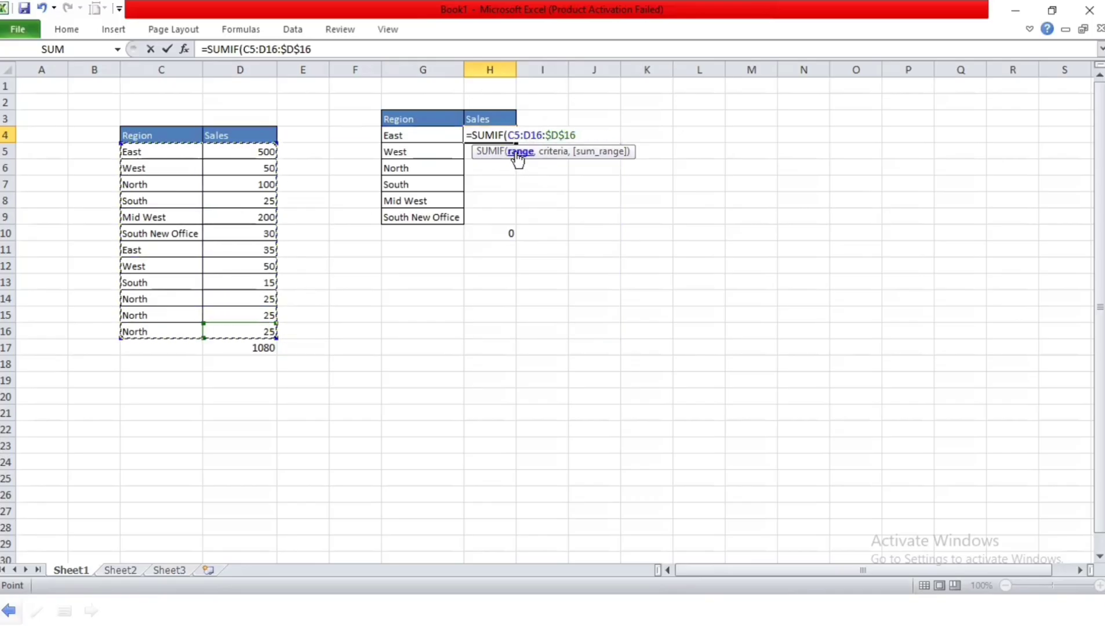
pyautogui.click(518, 155)
pyautogui.moveTo(163, 153); pyautogui.dragTo(249, 335)
pyautogui.press('F4')
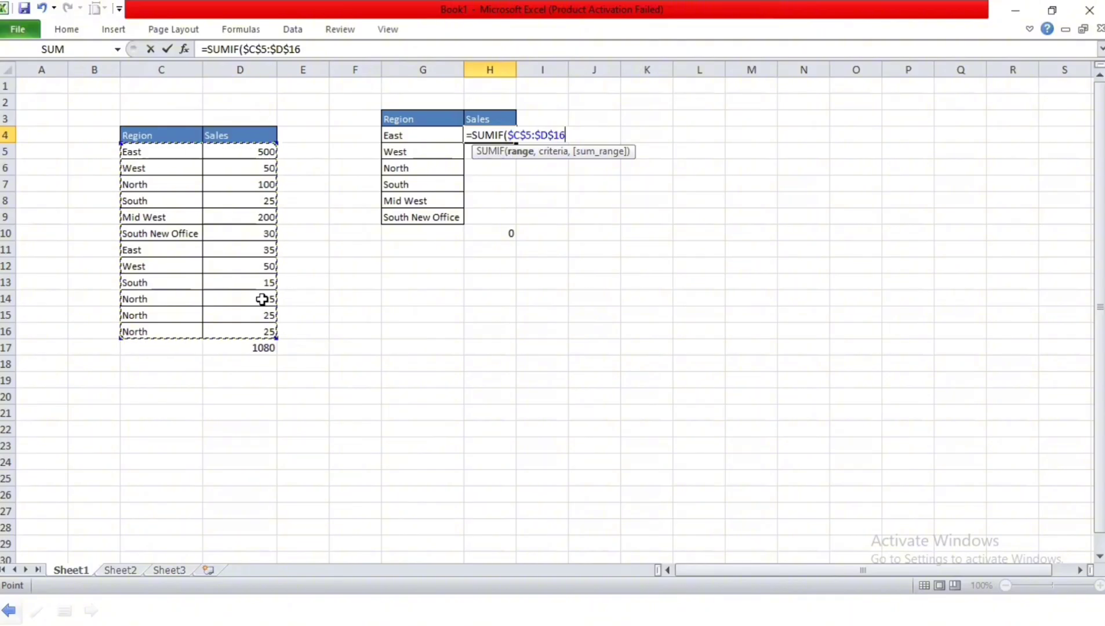
pyautogui.write(',')
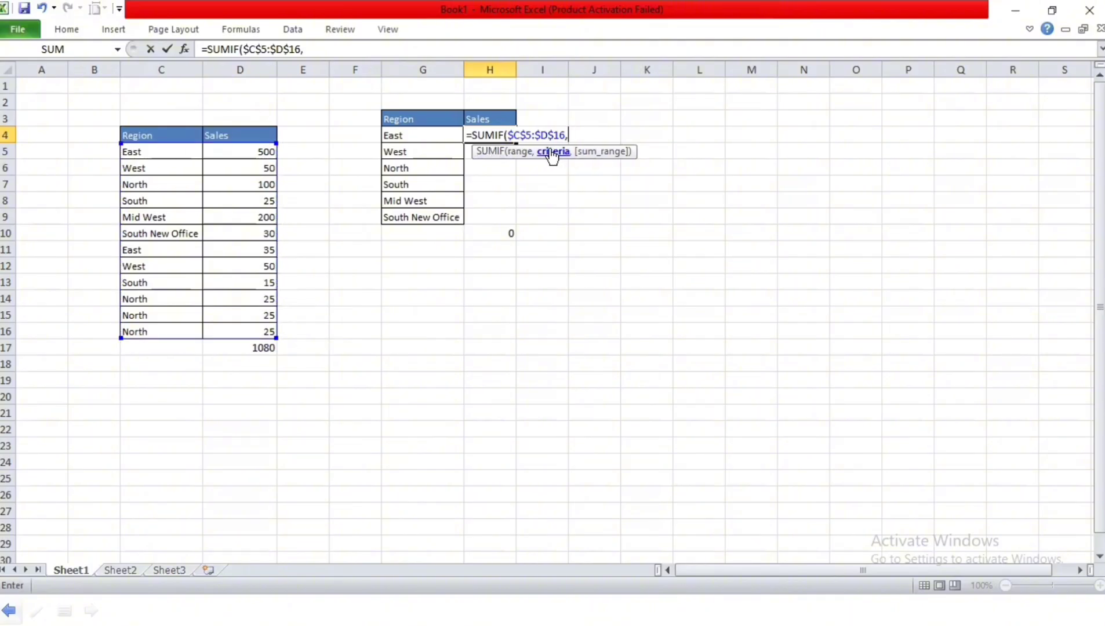
# Complete the H4 formula with criterion G4 and absolute sum range $D$5:$D$16, giving =SUMIF($C$5:$D$16,G4,$D$5:$D$16)
pyautogui.click(414, 135)
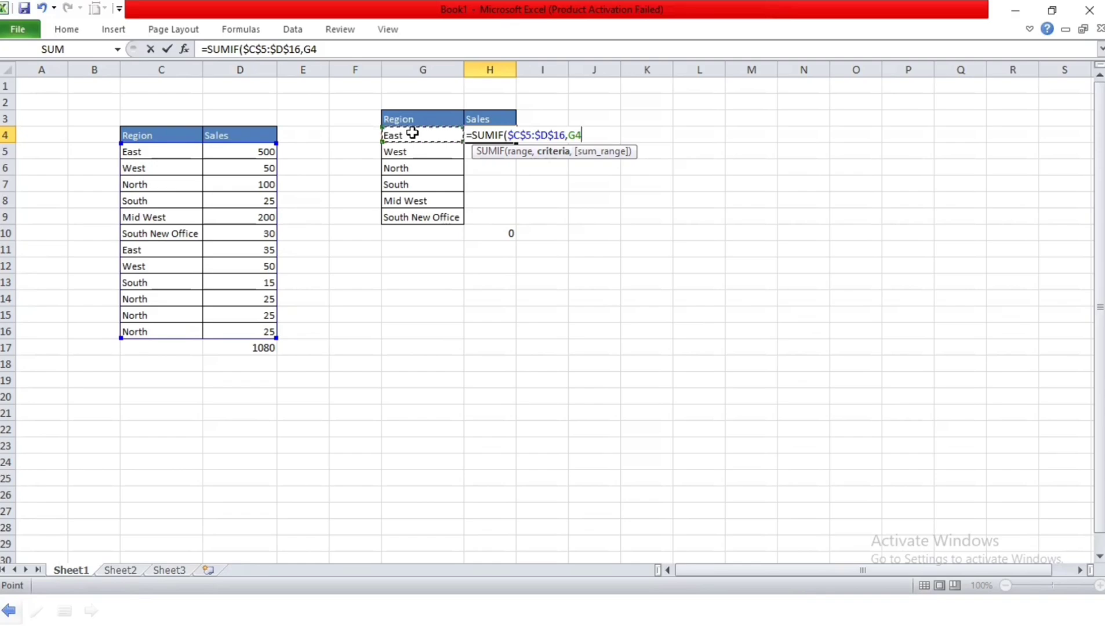
pyautogui.write(',')
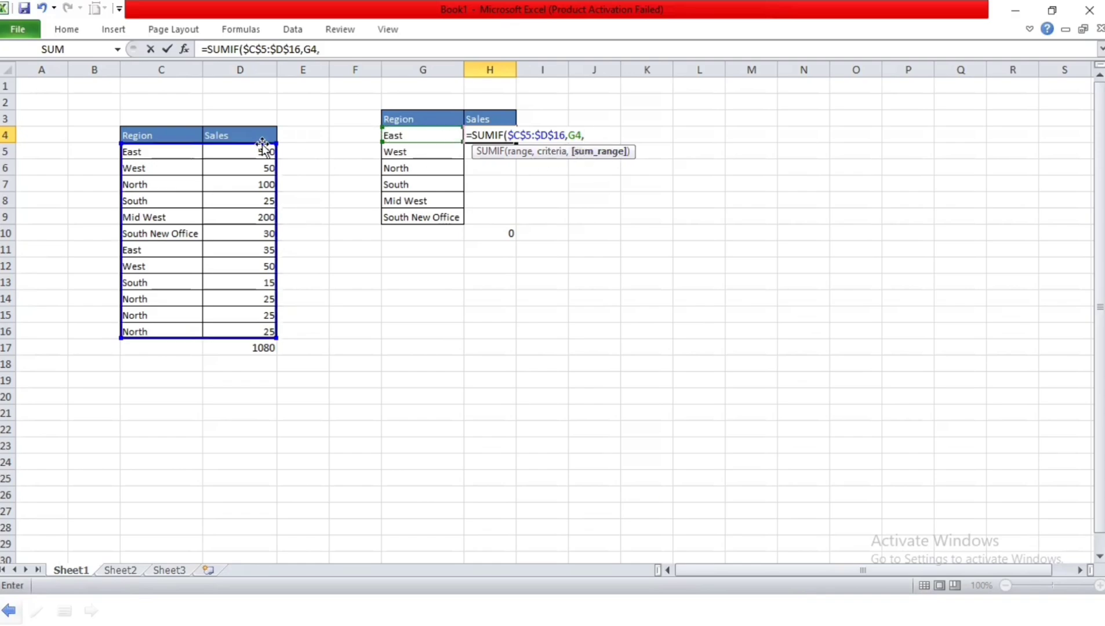
pyautogui.moveTo(252, 149); pyautogui.dragTo(234, 328)
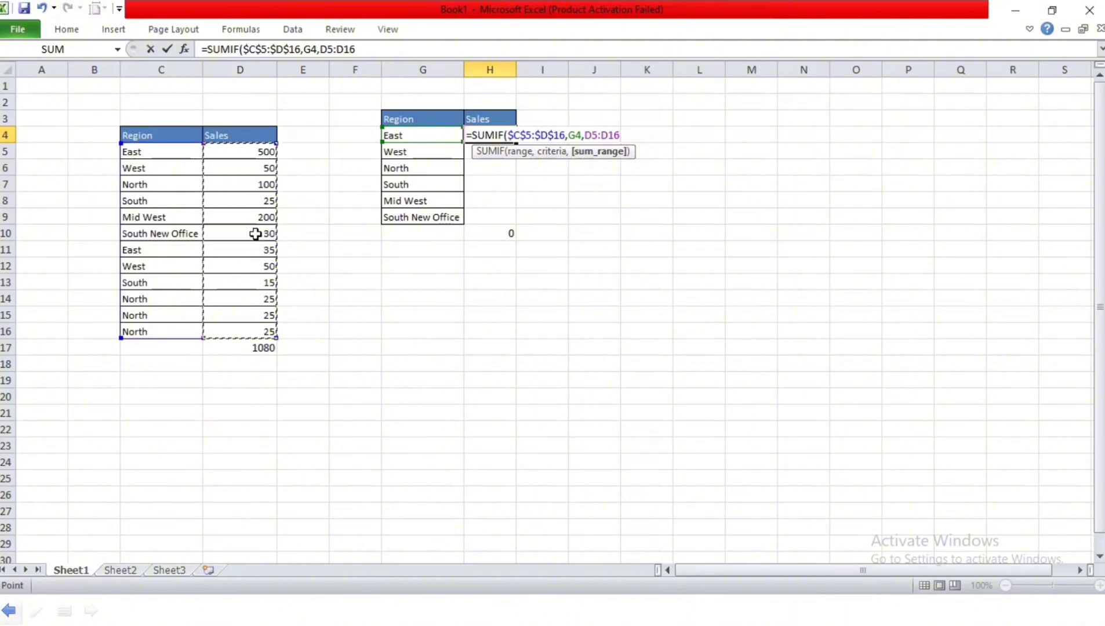
pyautogui.press('F4')
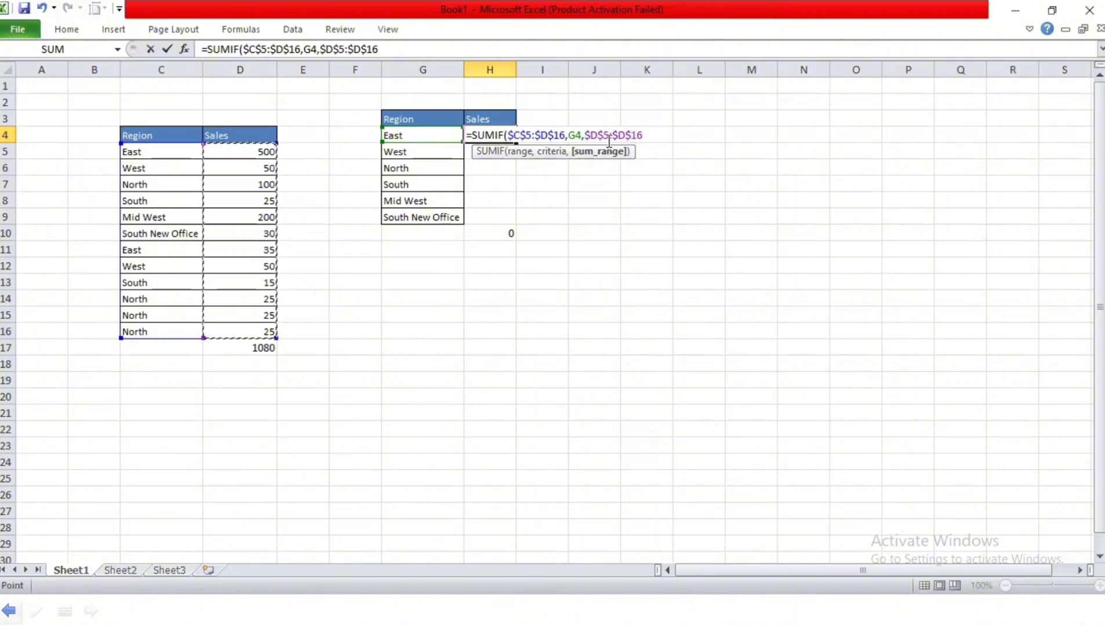
pyautogui.press('Return')
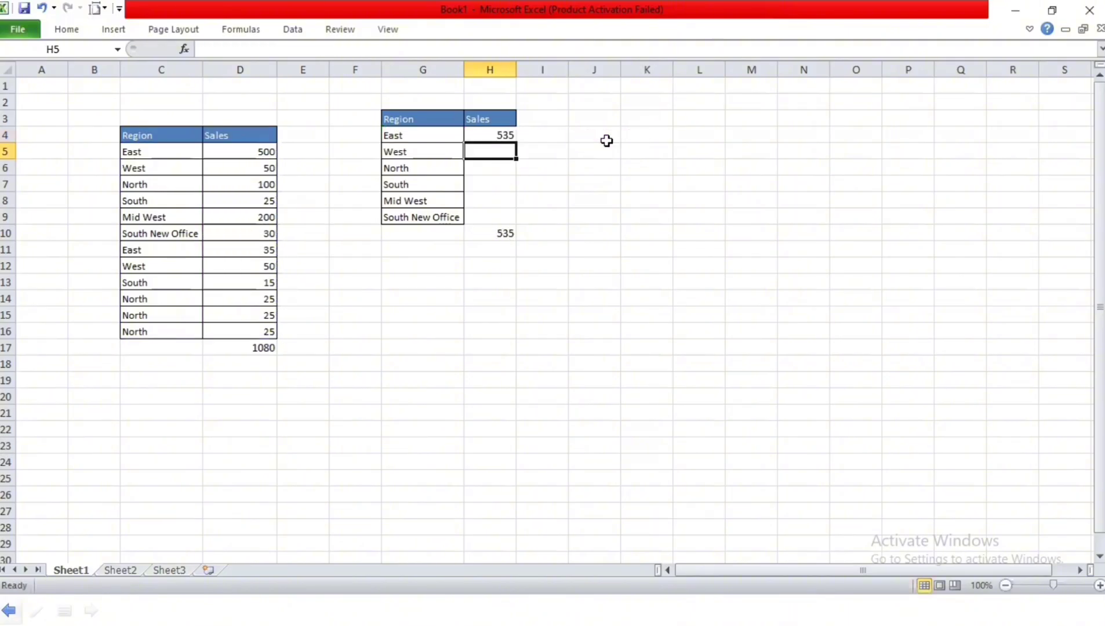
# Fill the SUMIF formula from H4 down to H9 and compare the North total with the North rows in C14:C16
pyautogui.click(495, 134)
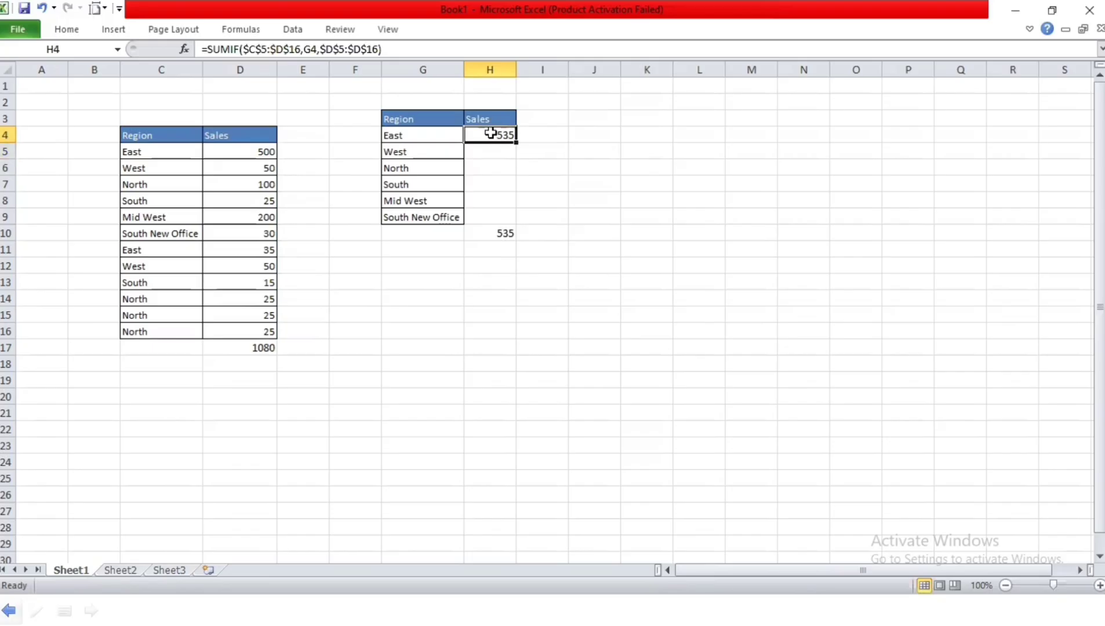
pyautogui.moveTo(515, 146); pyautogui.dragTo(506, 222)
pyautogui.click(424, 152)
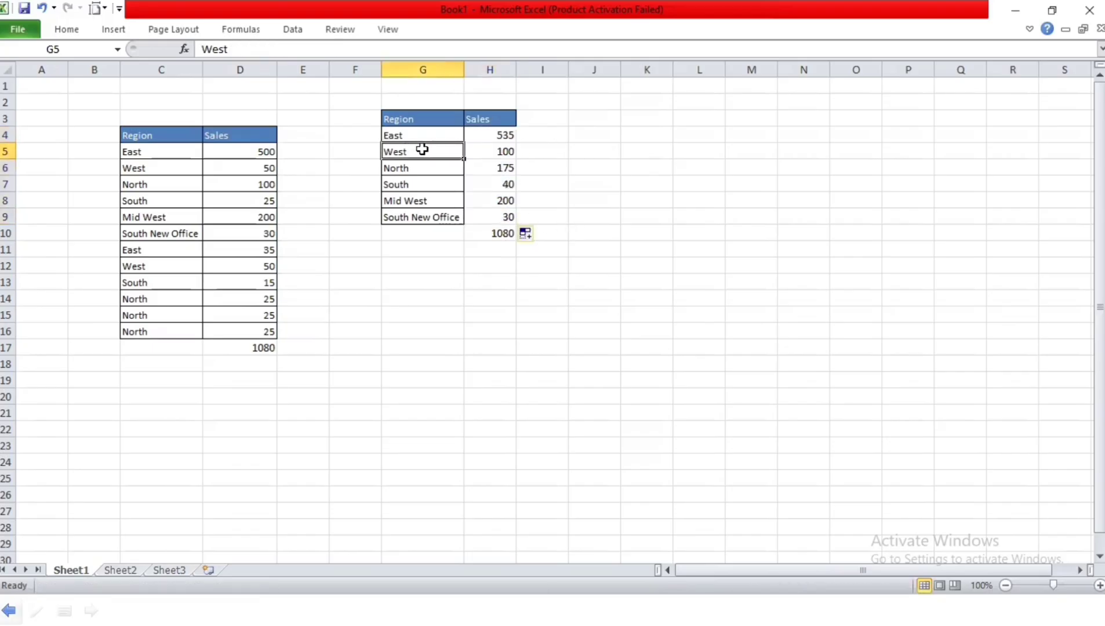
pyautogui.moveTo(459, 151); pyautogui.dragTo(468, 174)
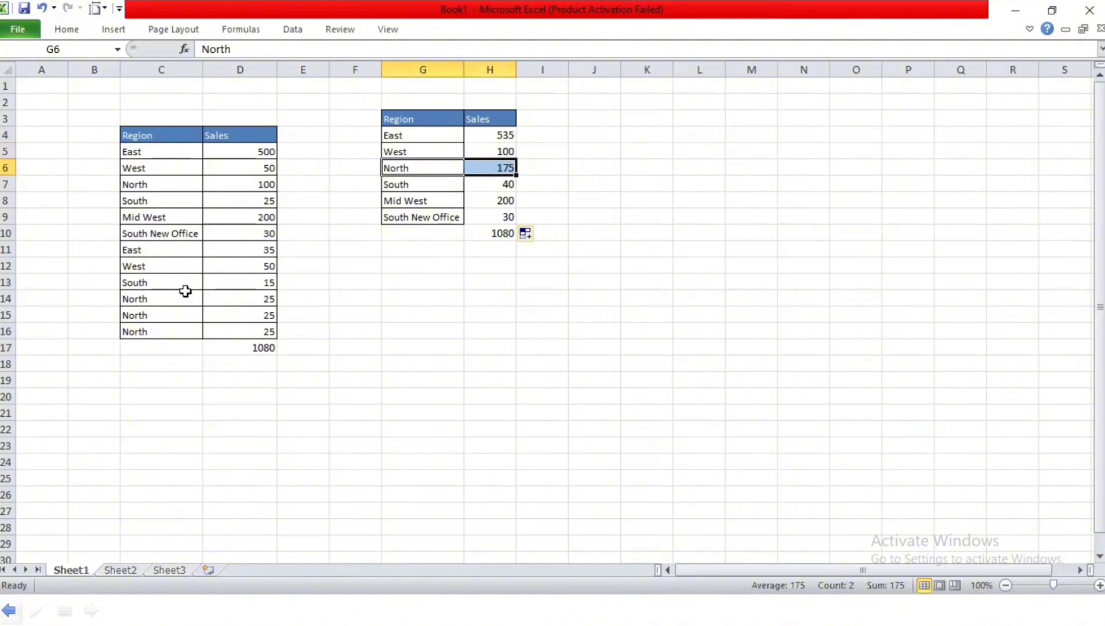
pyautogui.moveTo(147, 299); pyautogui.dragTo(148, 332)
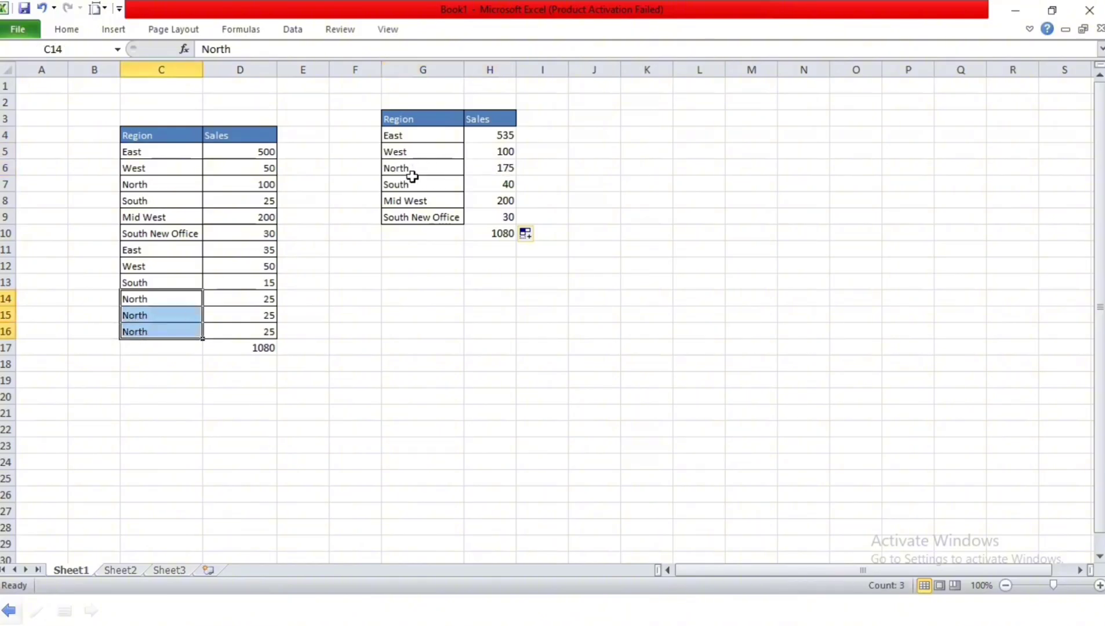
pyautogui.moveTo(413, 171); pyautogui.dragTo(484, 165)
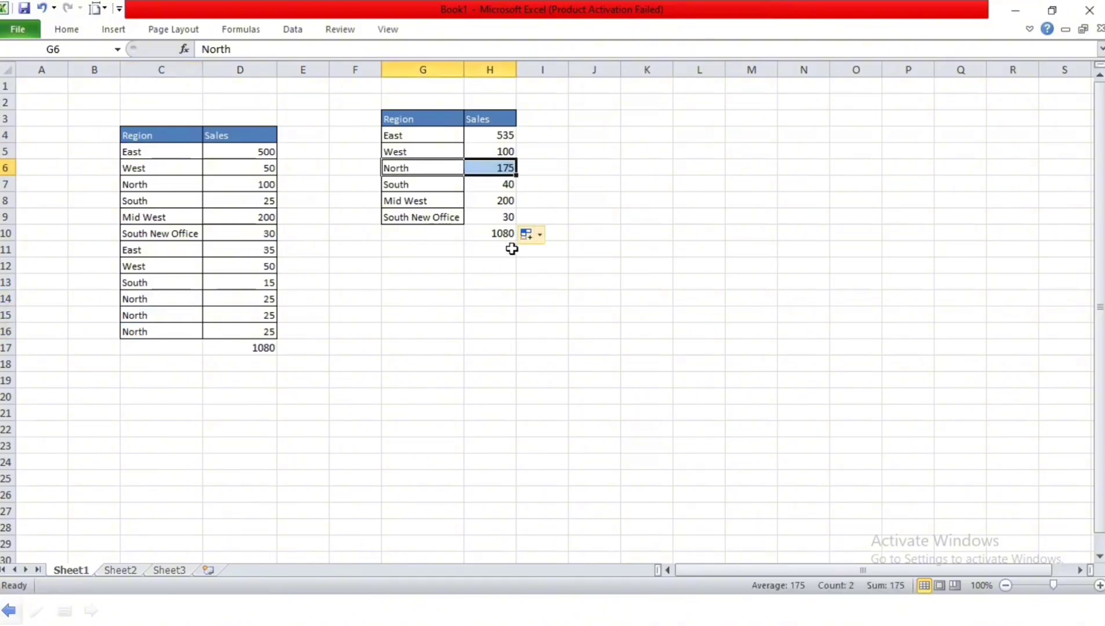
# Narrow the empty columns E and F between the source list and the summary list
pyautogui.click(489, 278)
pyautogui.moveTo(318, 69); pyautogui.dragTo(286, 68)
pyautogui.click(360, 287)
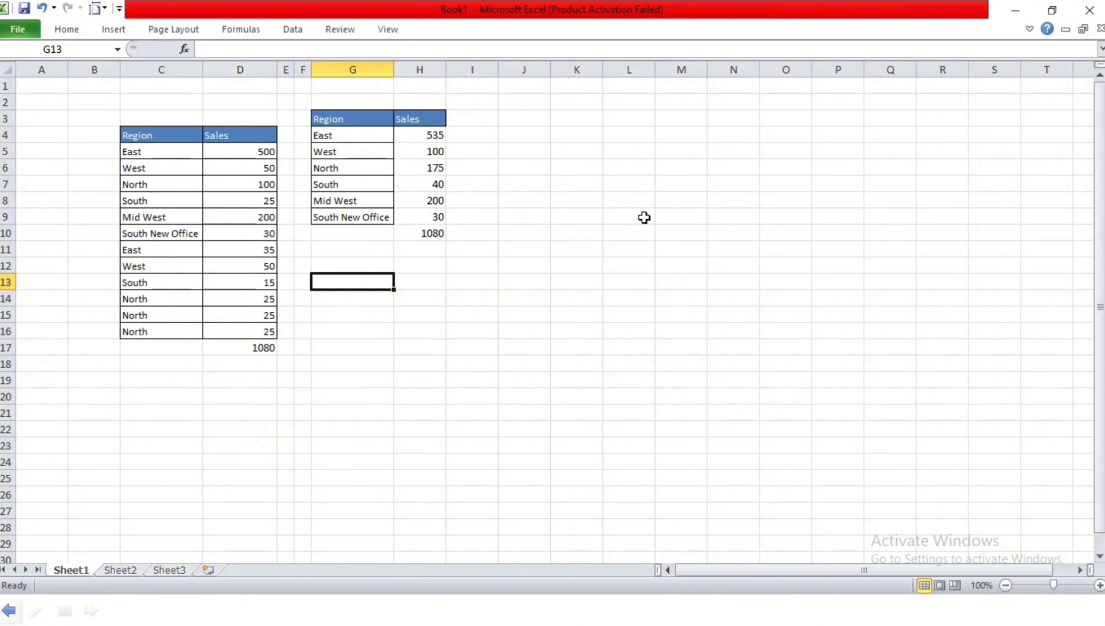
pyautogui.click(387, 336)
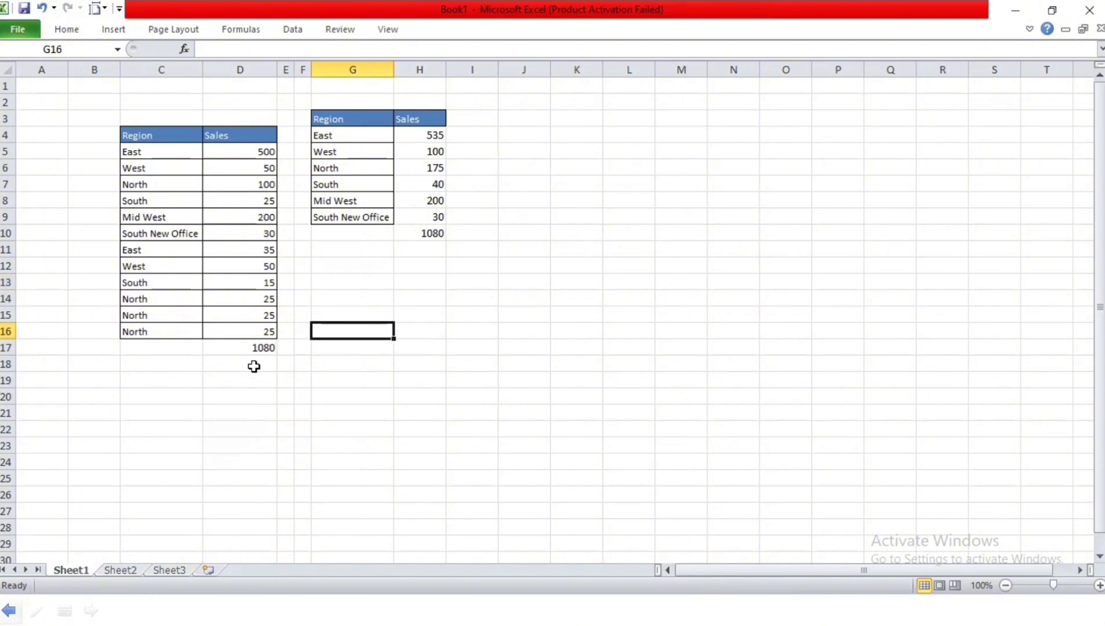
# Switch to the Excel-Formulas-and-Functions-Cheat-Sheet workbook and mark the first SUMIF warning in red, outlining "incorrect results" and "strings"
pyautogui.hotkey('alt', 'Tab')
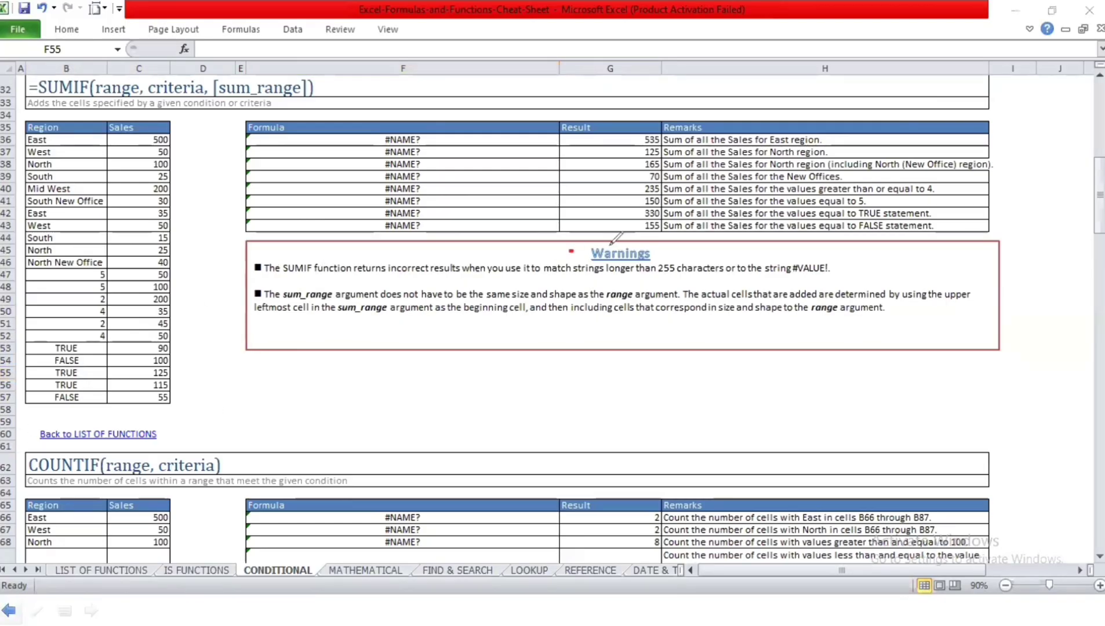
pyautogui.moveTo(570, 252); pyautogui.dragTo(610, 244)
pyautogui.moveTo(267, 277); pyautogui.dragTo(471, 275)
pyautogui.moveTo(386, 264)
pyautogui.mouseDown()
pyautogui.moveTo(397, 253)
pyautogui.moveTo(474, 258)
pyautogui.moveTo(390, 262)
pyautogui.mouseUp()
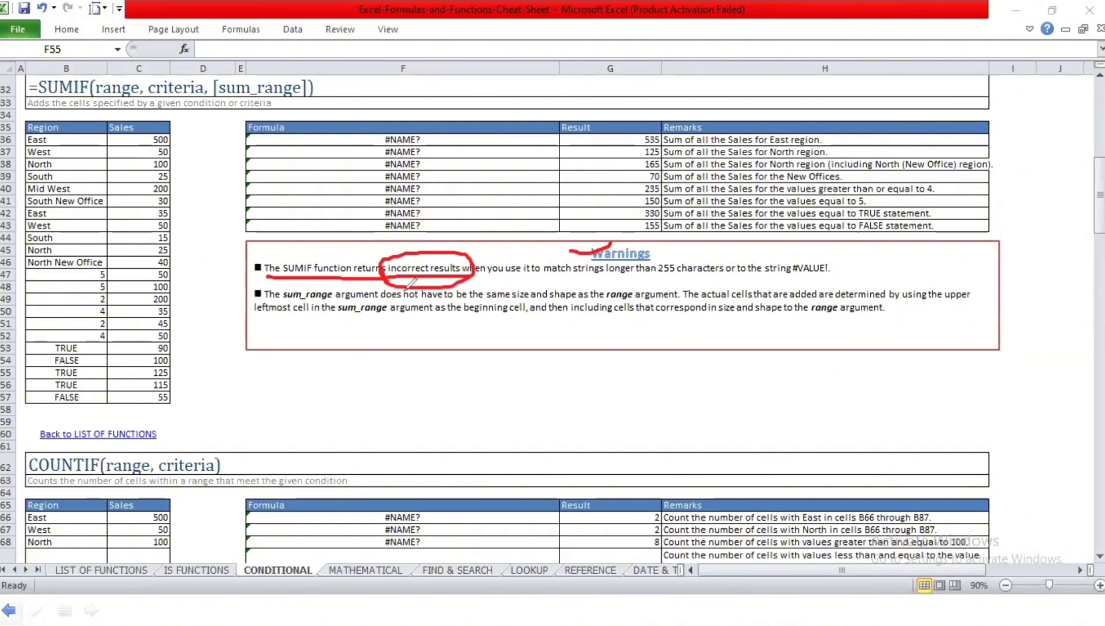
pyautogui.moveTo(490, 277); pyautogui.dragTo(844, 272)
pyautogui.moveTo(571, 263)
pyautogui.mouseDown()
pyautogui.moveTo(590, 278)
pyautogui.moveTo(573, 259)
pyautogui.mouseUp()
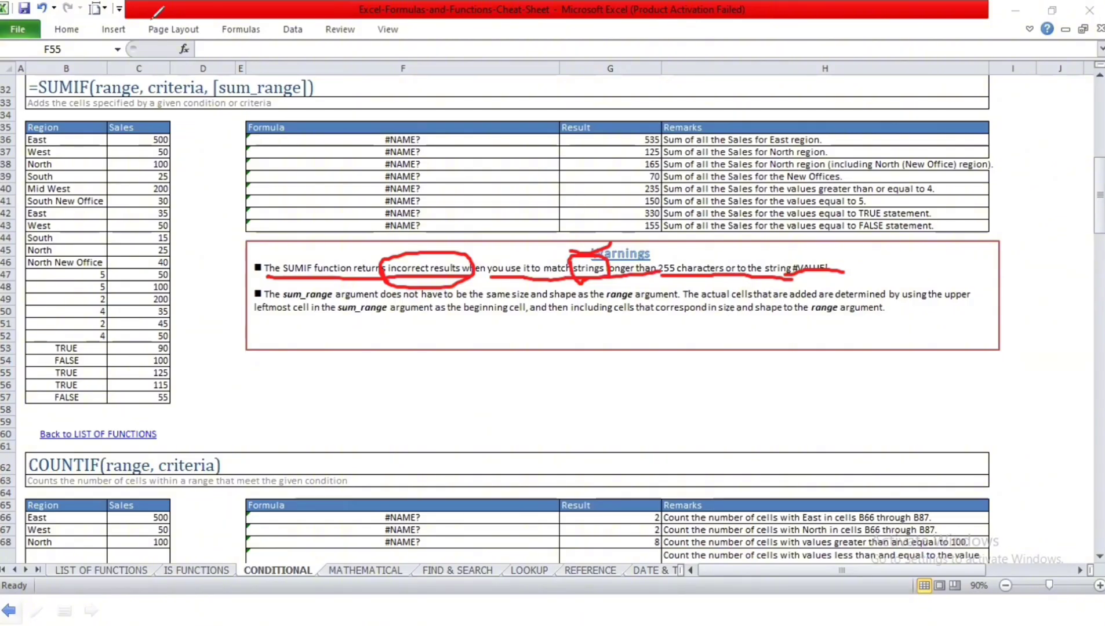
pyautogui.moveTo(577, 275); pyautogui.dragTo(591, 271)
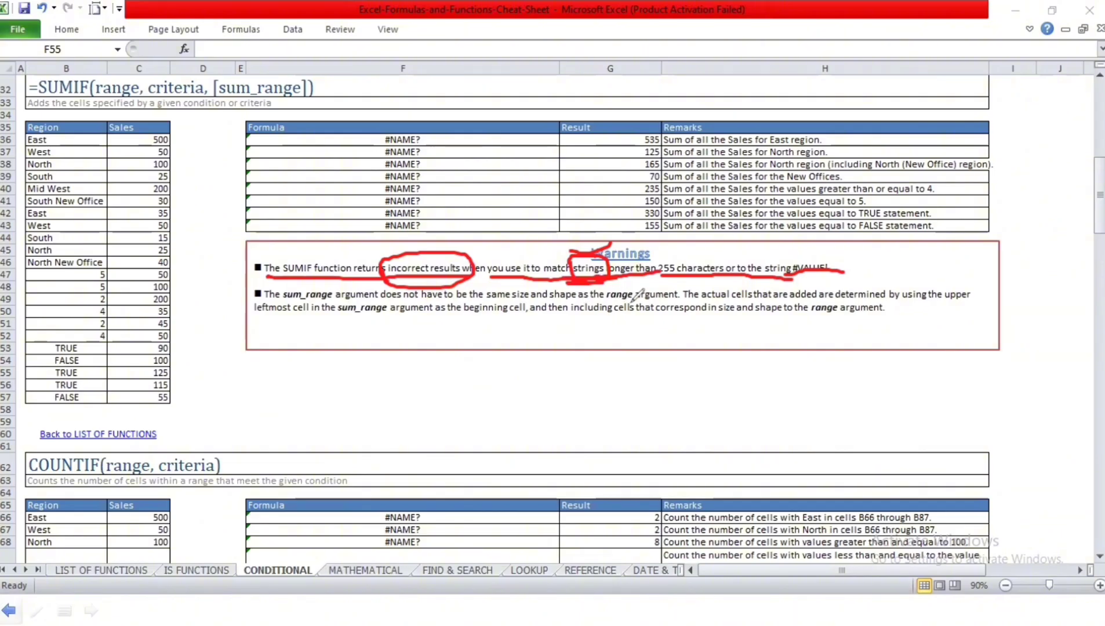
# Underline sum_range and range in the second warning, and outline the Sales column and the whole Region and Sales table
pyautogui.moveTo(247, 296); pyautogui.dragTo(282, 278)
pyautogui.moveTo(283, 296); pyautogui.dragTo(327, 296)
pyautogui.moveTo(109, 135)
pyautogui.mouseDown()
pyautogui.moveTo(107, 361)
pyautogui.moveTo(158, 400)
pyautogui.moveTo(167, 138)
pyautogui.moveTo(110, 135)
pyautogui.mouseUp()
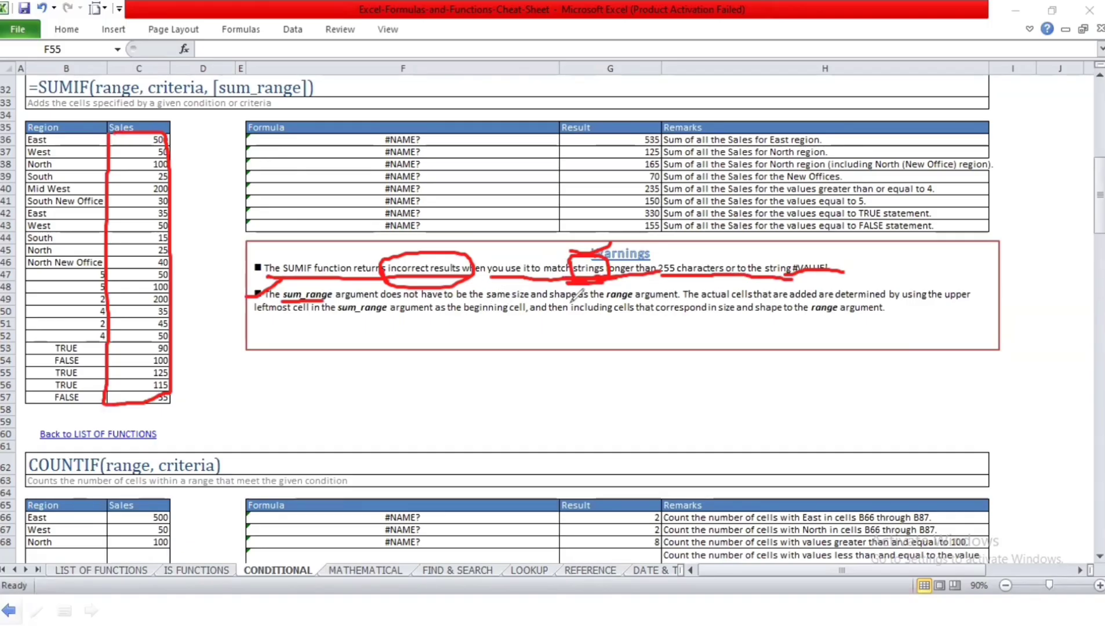
pyautogui.moveTo(611, 301); pyautogui.dragTo(654, 300)
pyautogui.moveTo(90, 84); pyautogui.dragTo(134, 64)
pyautogui.moveTo(32, 138)
pyautogui.mouseDown()
pyautogui.moveTo(142, 139)
pyautogui.moveTo(130, 413)
pyautogui.moveTo(44, 142)
pyautogui.mouseUp()
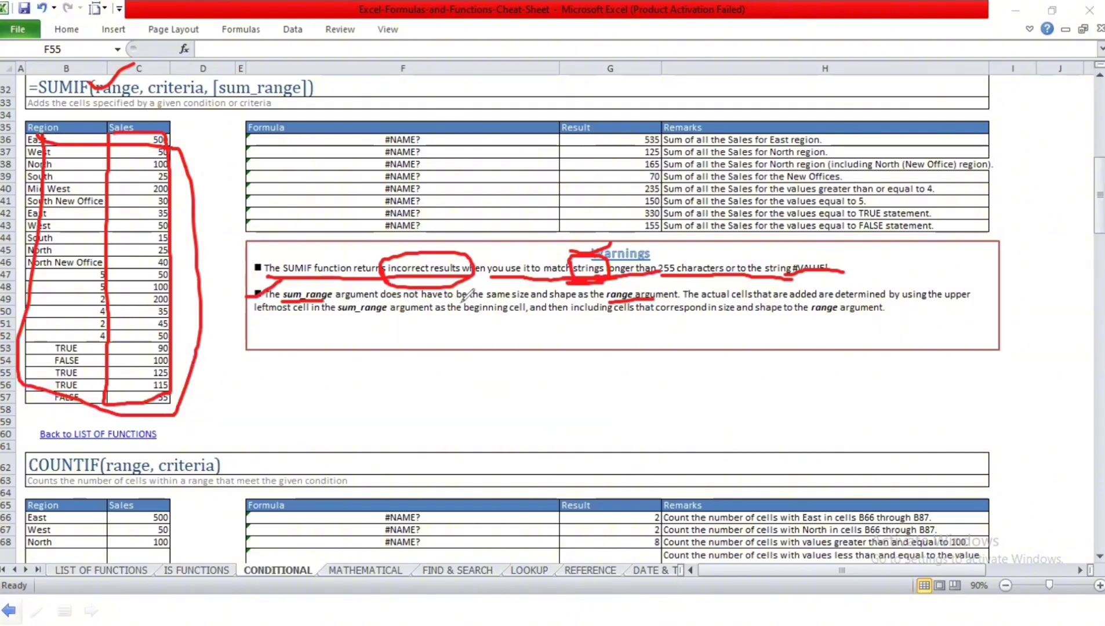
# Underline "same size" in the second warning and write 10 beneath both the range and sum_range arguments of the SUMIF syntax
pyautogui.moveTo(488, 305); pyautogui.dragTo(523, 300)
pyautogui.moveTo(124, 110)
pyautogui.mouseDown()
pyautogui.moveTo(116, 120)
pyautogui.moveTo(110, 105)
pyautogui.mouseUp()
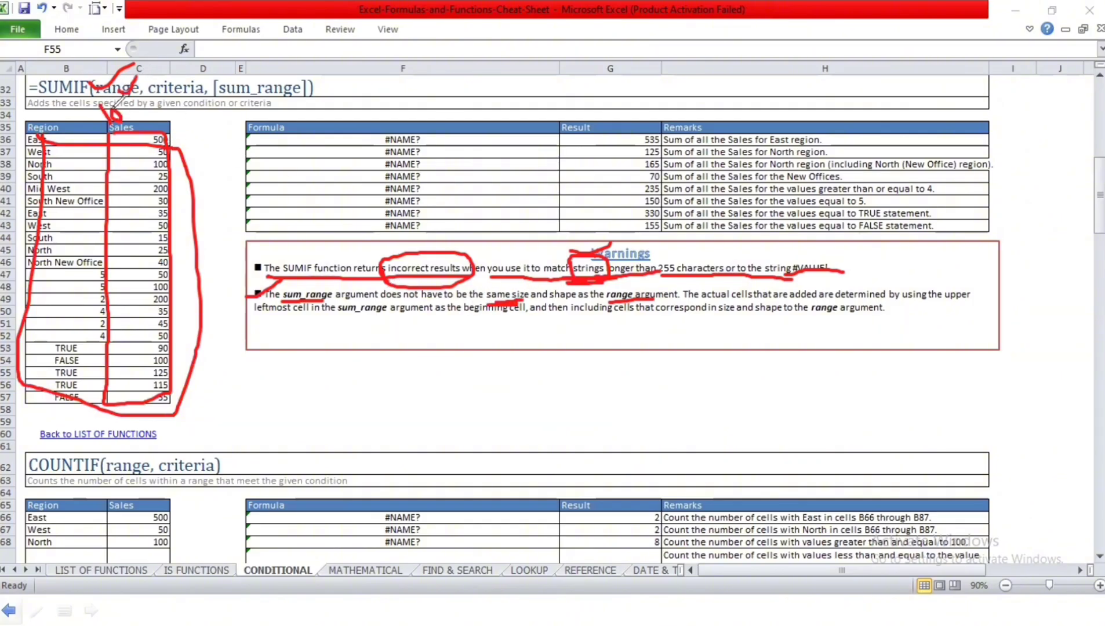
pyautogui.moveTo(229, 78); pyautogui.dragTo(261, 75)
pyautogui.moveTo(227, 113); pyautogui.dragTo(238, 132)
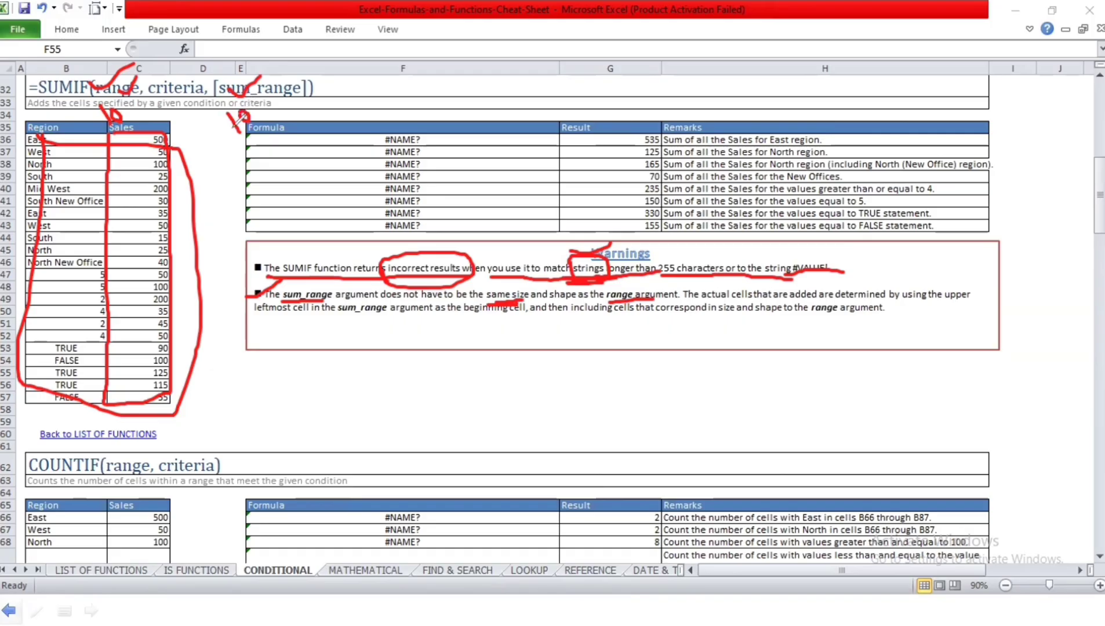